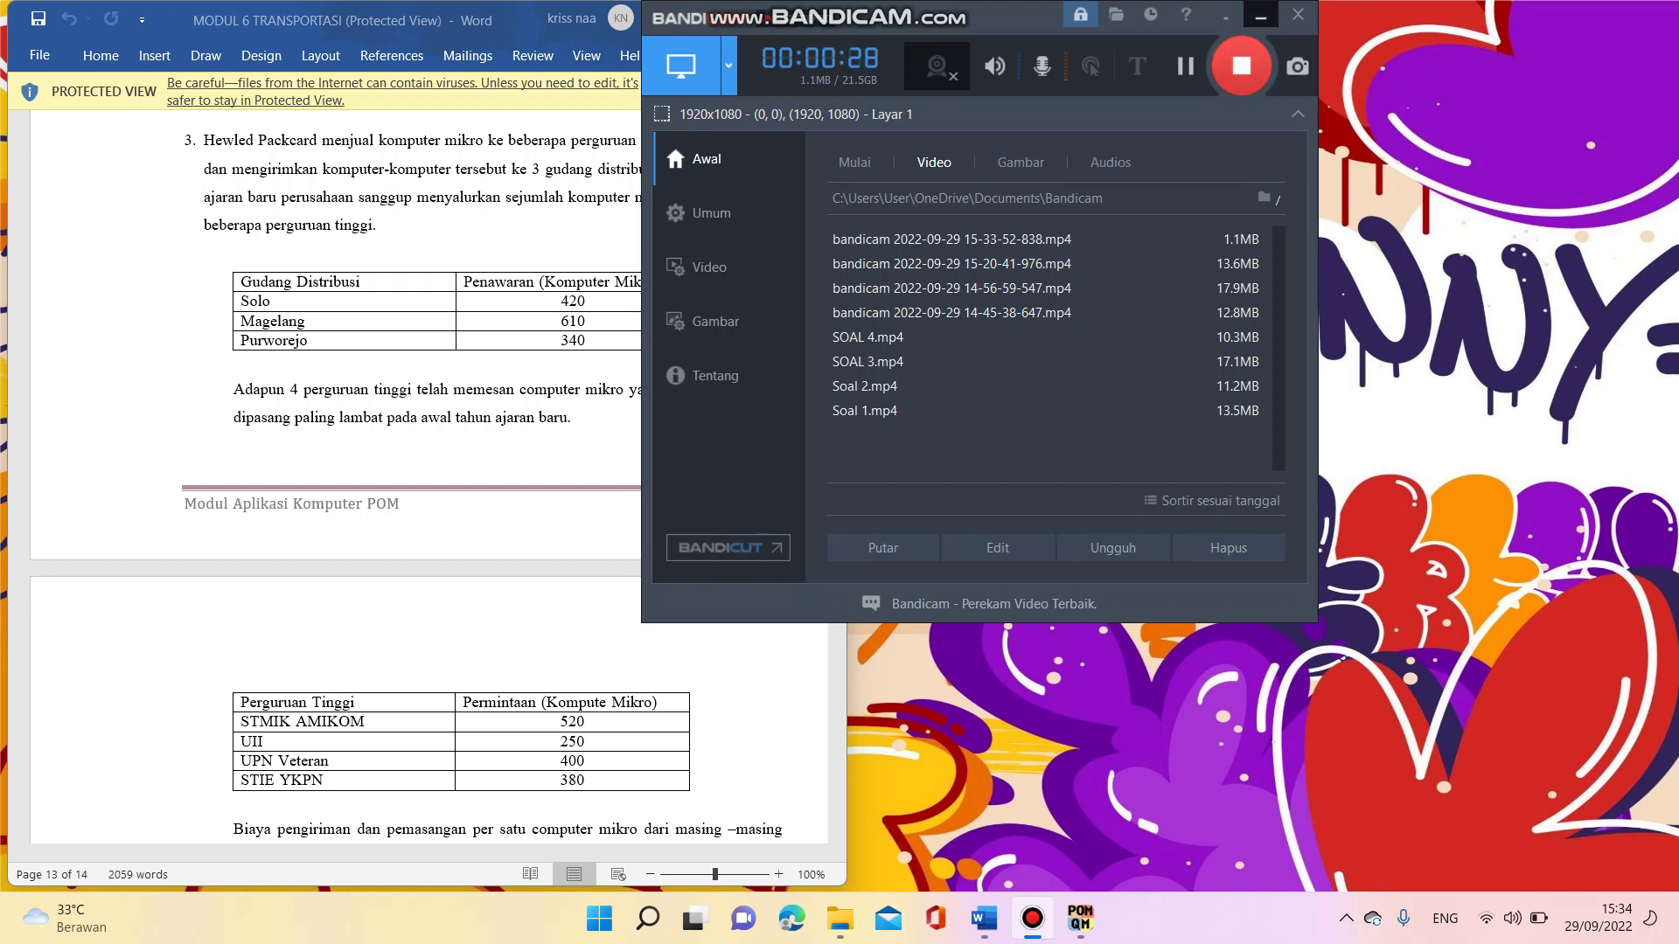
Read problem 3's supply, demand and shipping cost tables in the open Word document
left_click(1260, 15)
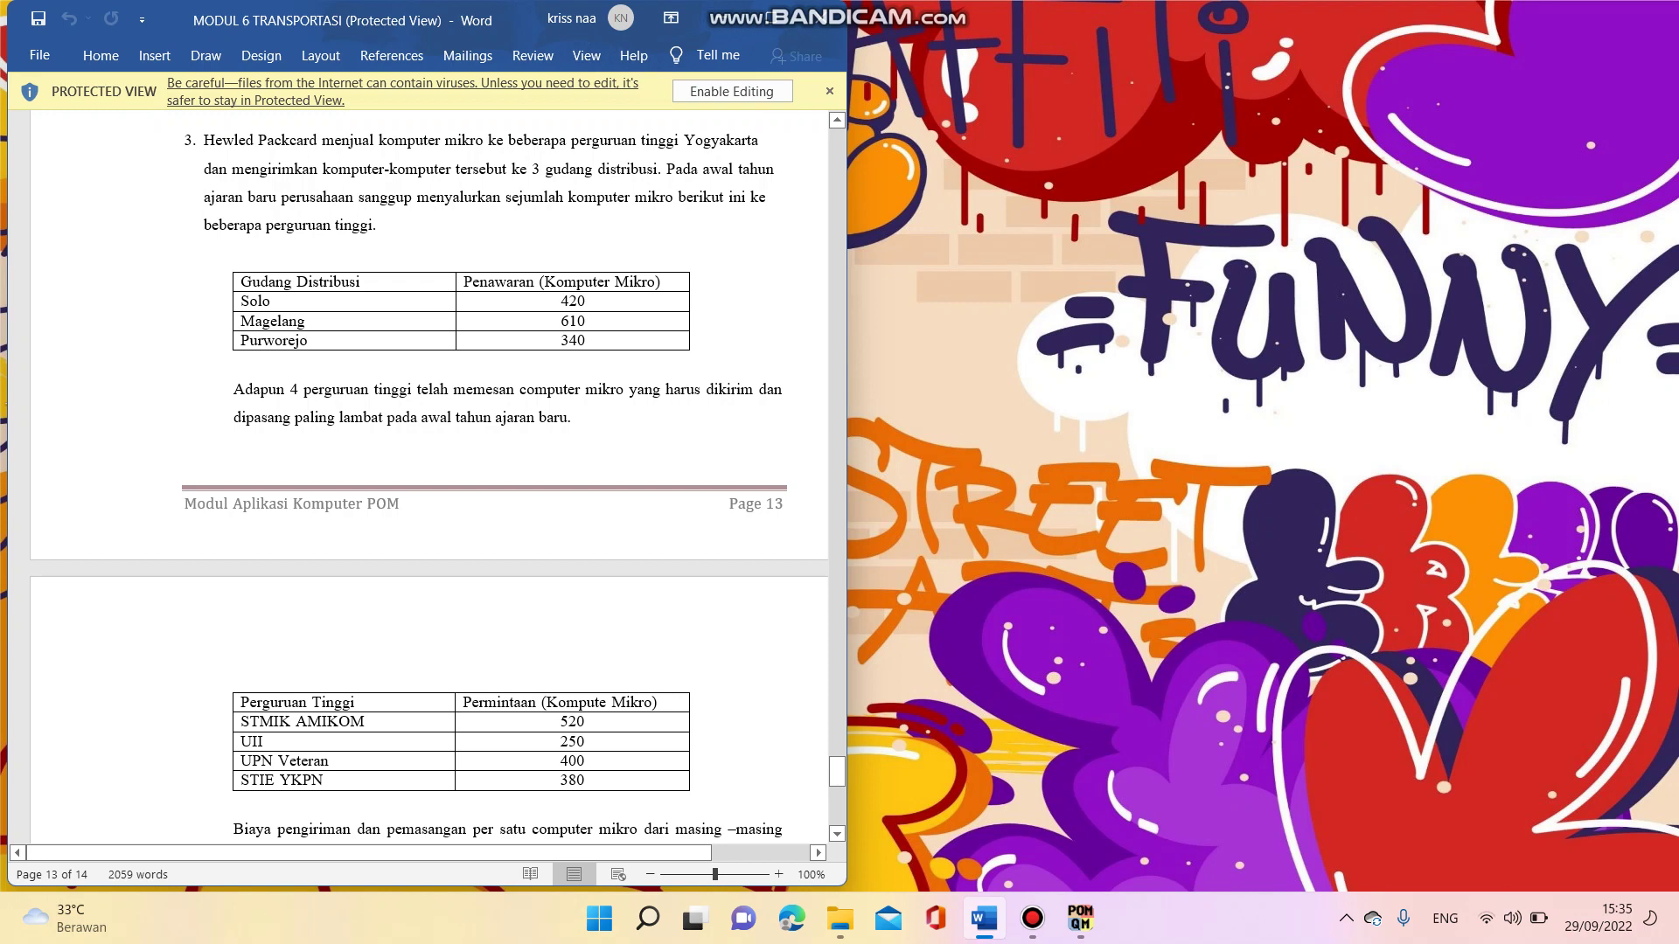
left_click_drag(836, 772, 837, 785)
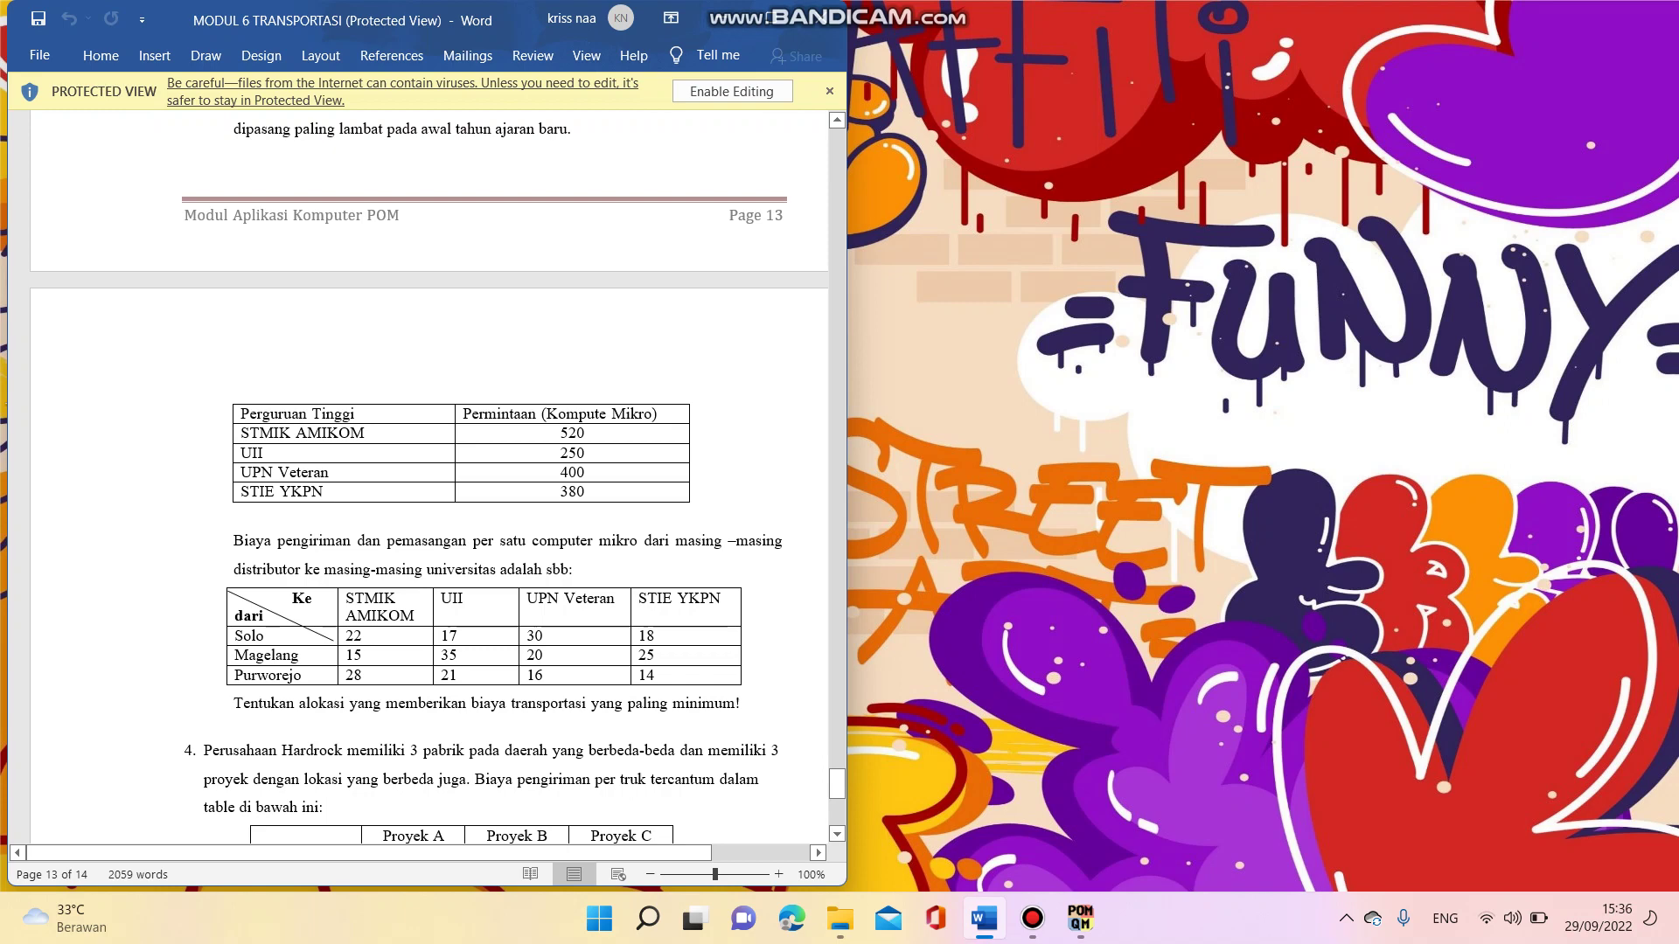
left_click_drag(837, 783, 837, 797)
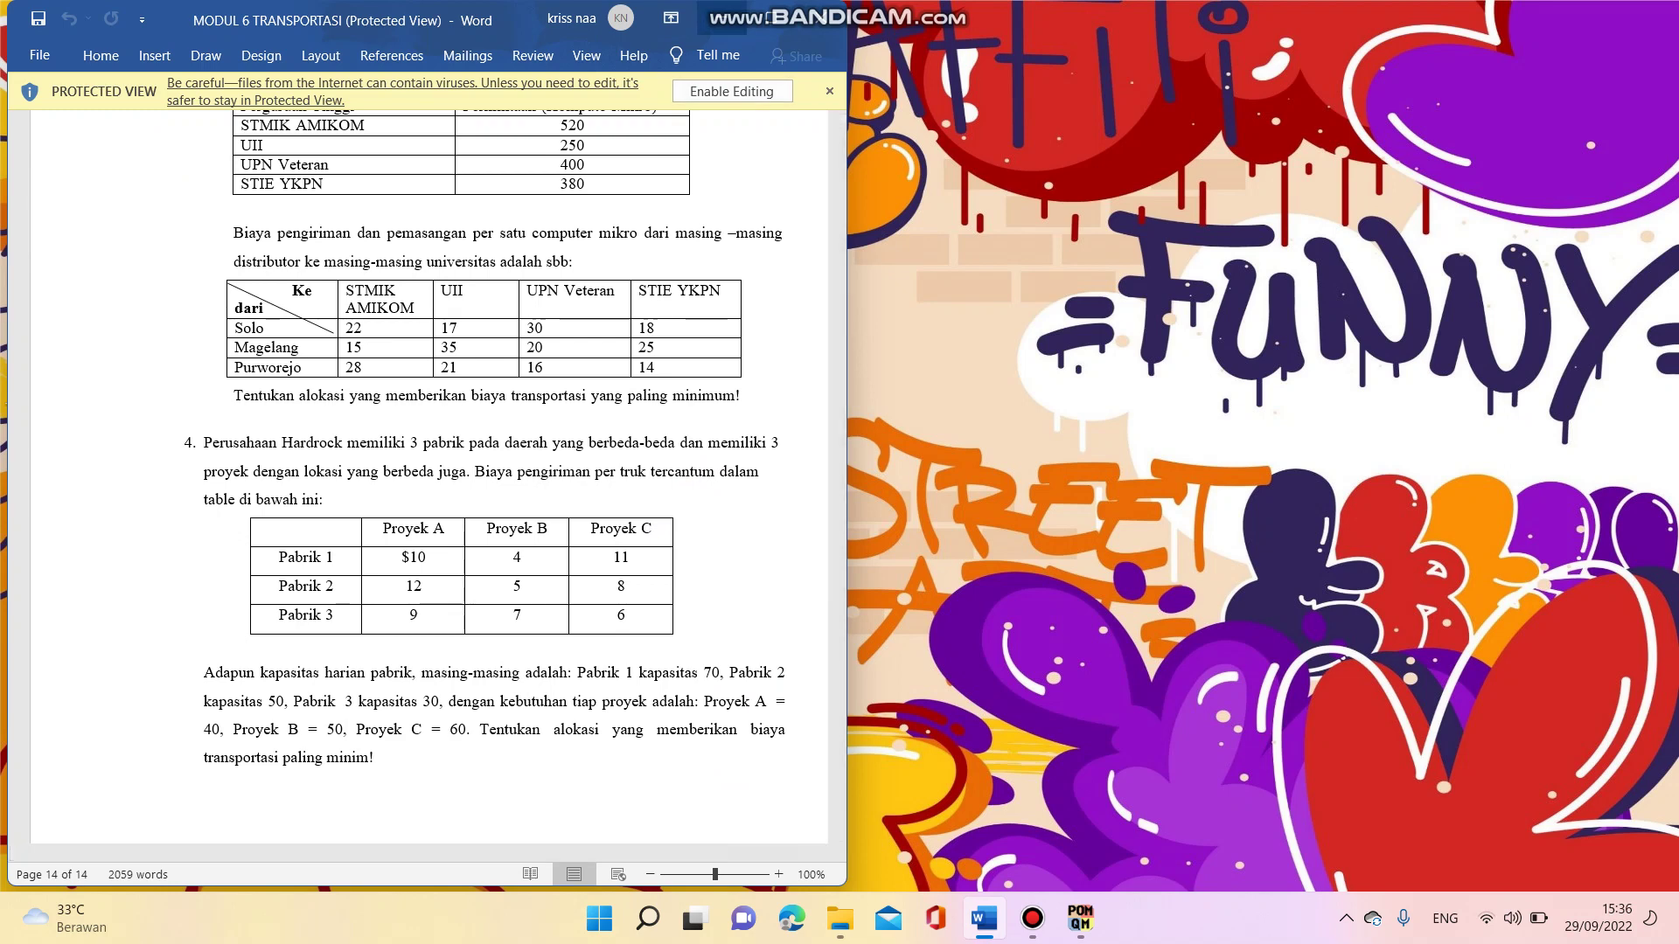
Switch to QM for Windows and load the Transportation module
left_click(722, 18)
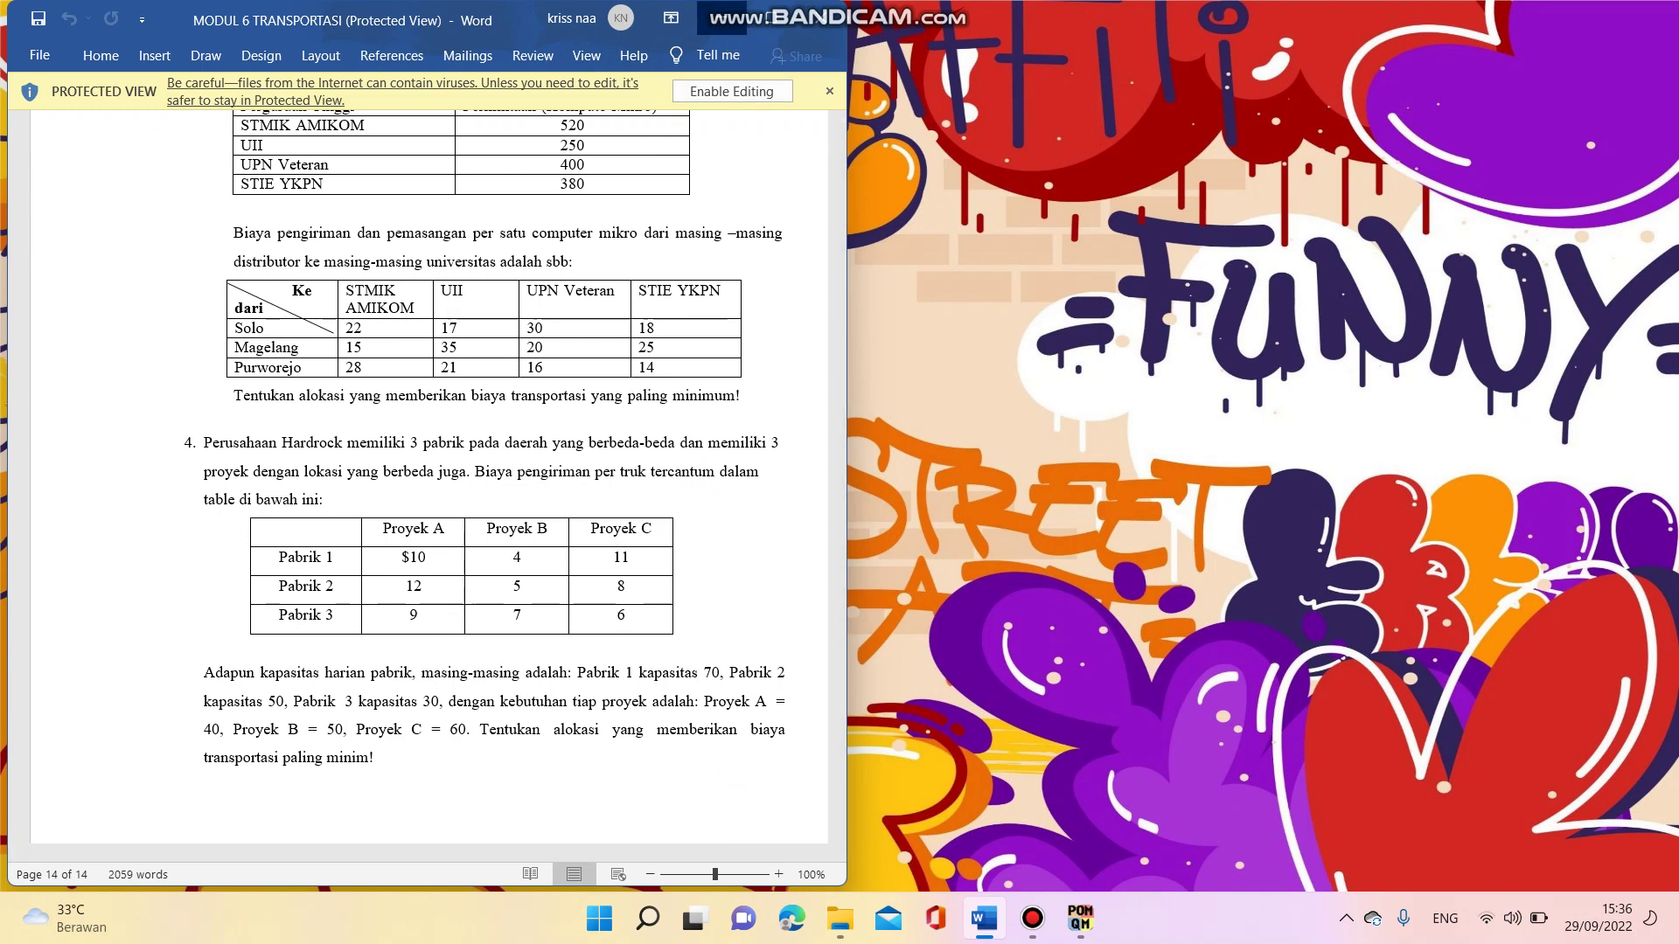
mouse_move(1080, 919)
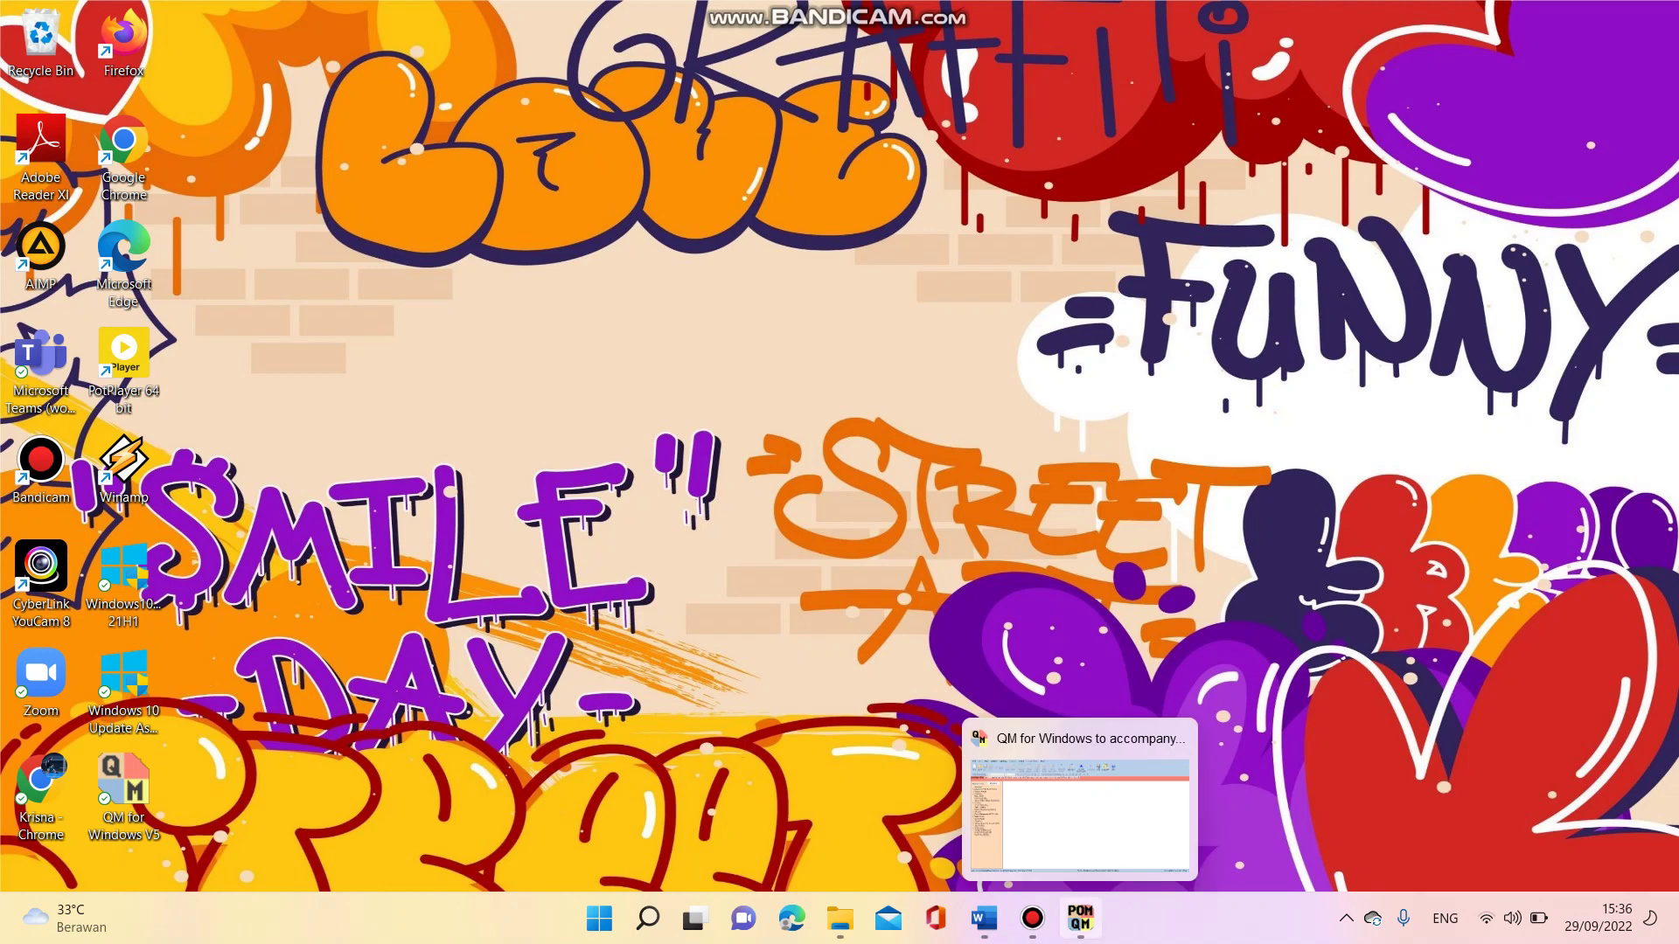
left_click(1078, 804)
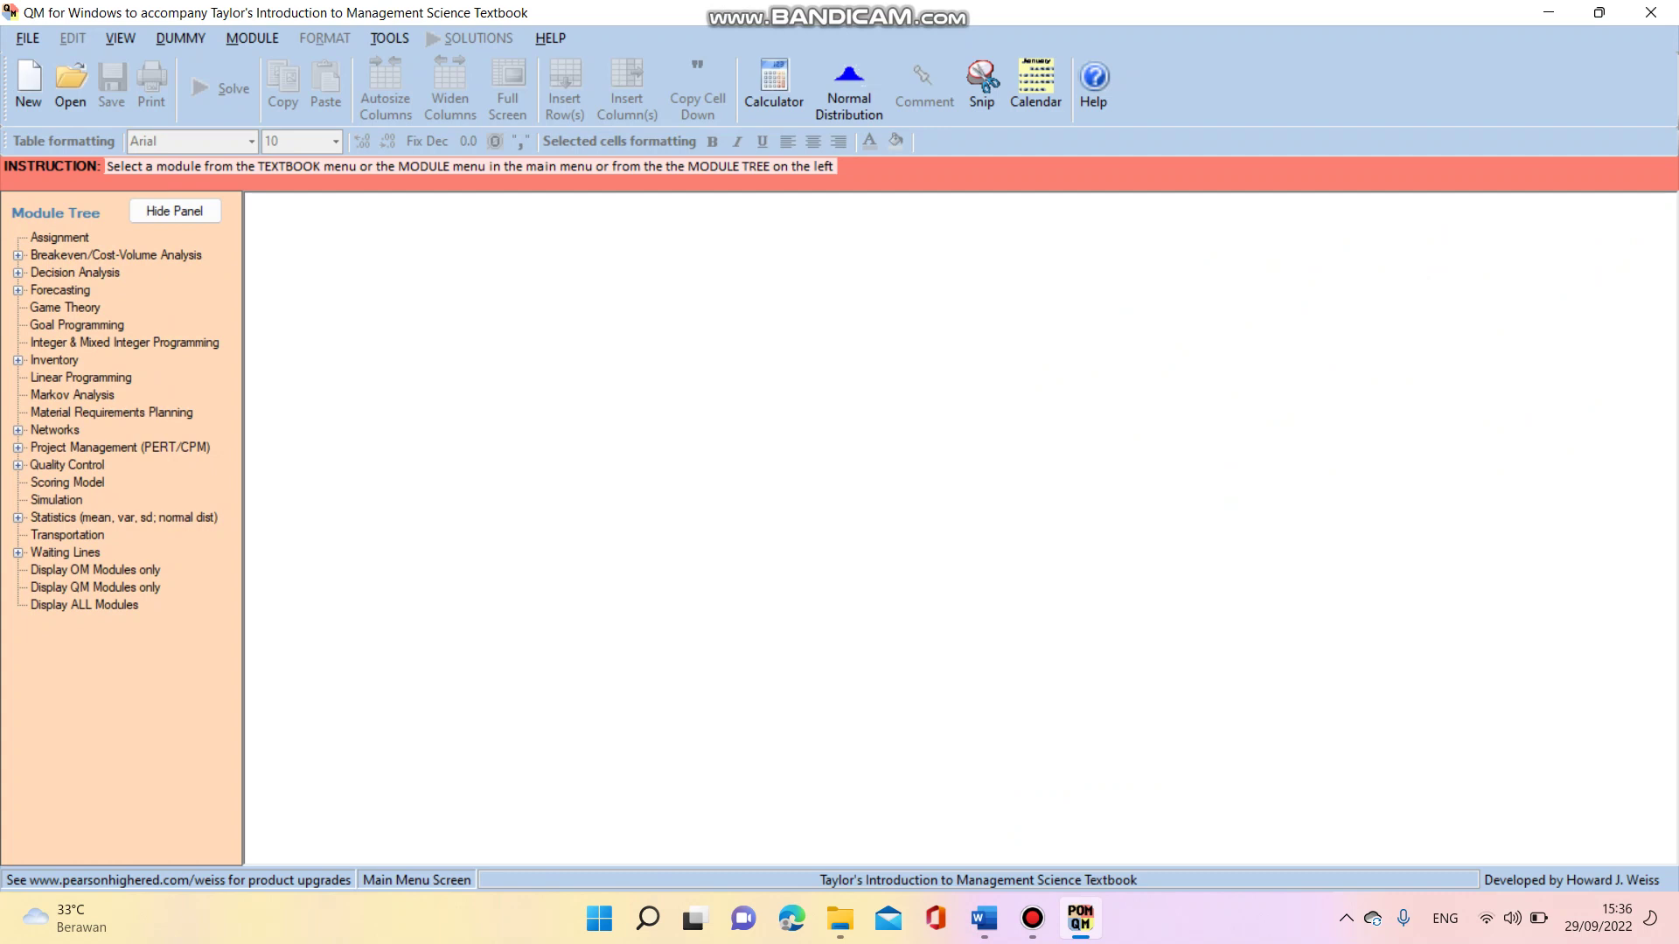
key("alt+m")
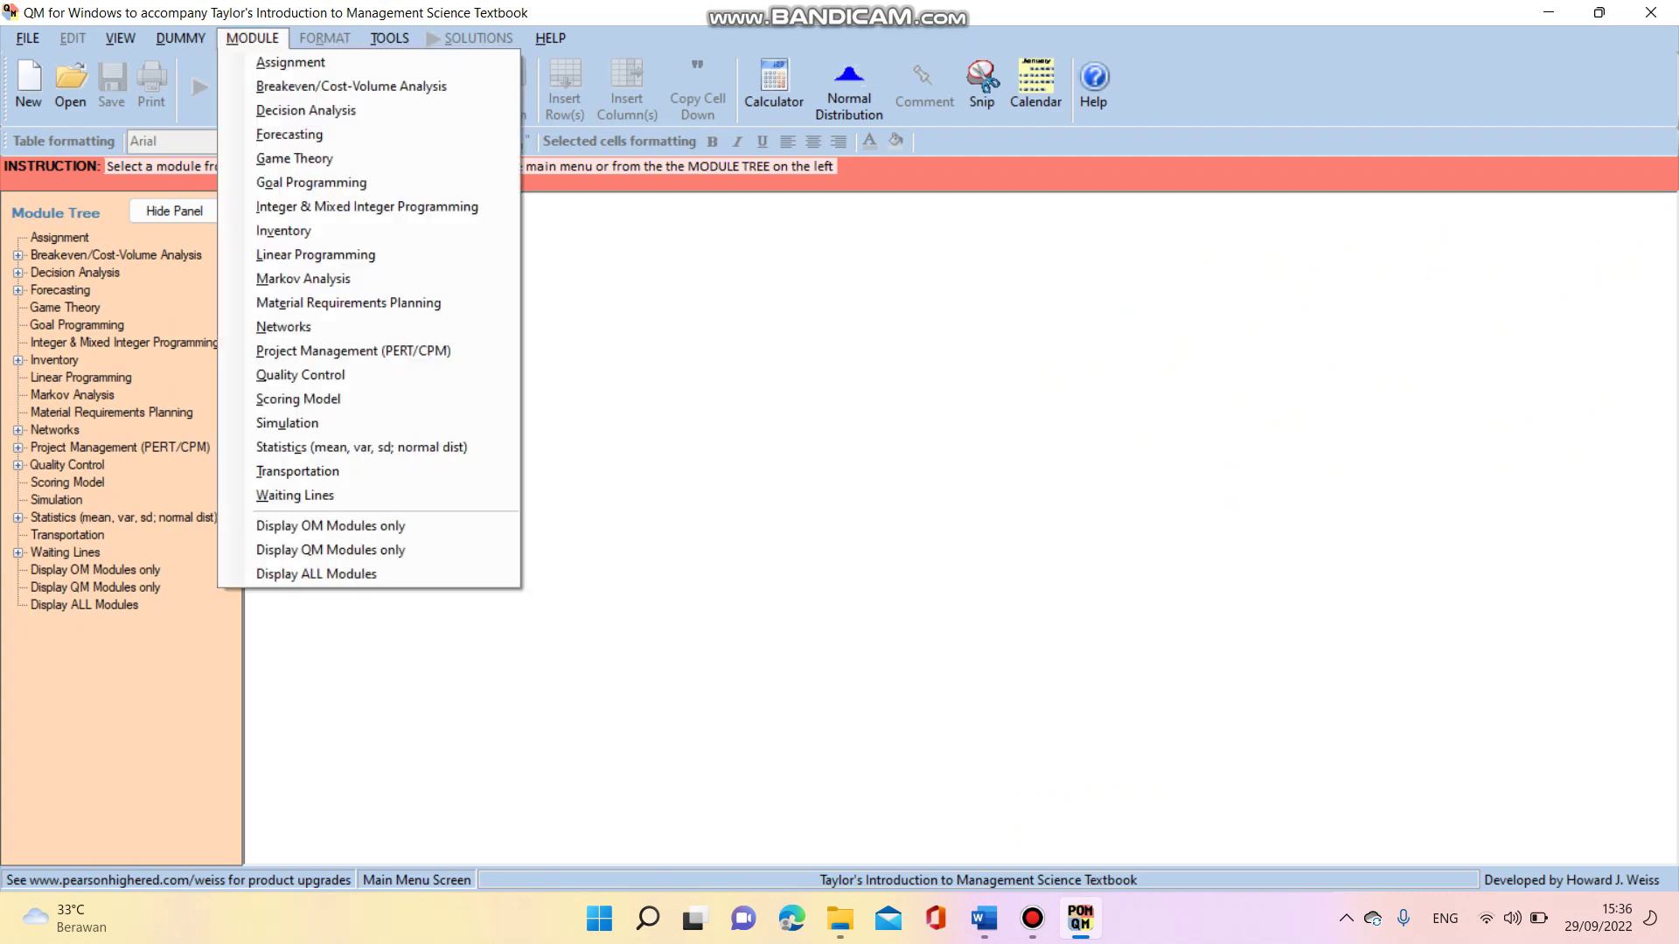
key("Down")
key("Down")
key("Down")
key("Down")
key("Down")
key("Down")
key("Down")
key("Down")
key("Down")
key("Down")
key("Down")
key("Down")
key("Down")
key("Down")
key("Down")
key("Down")
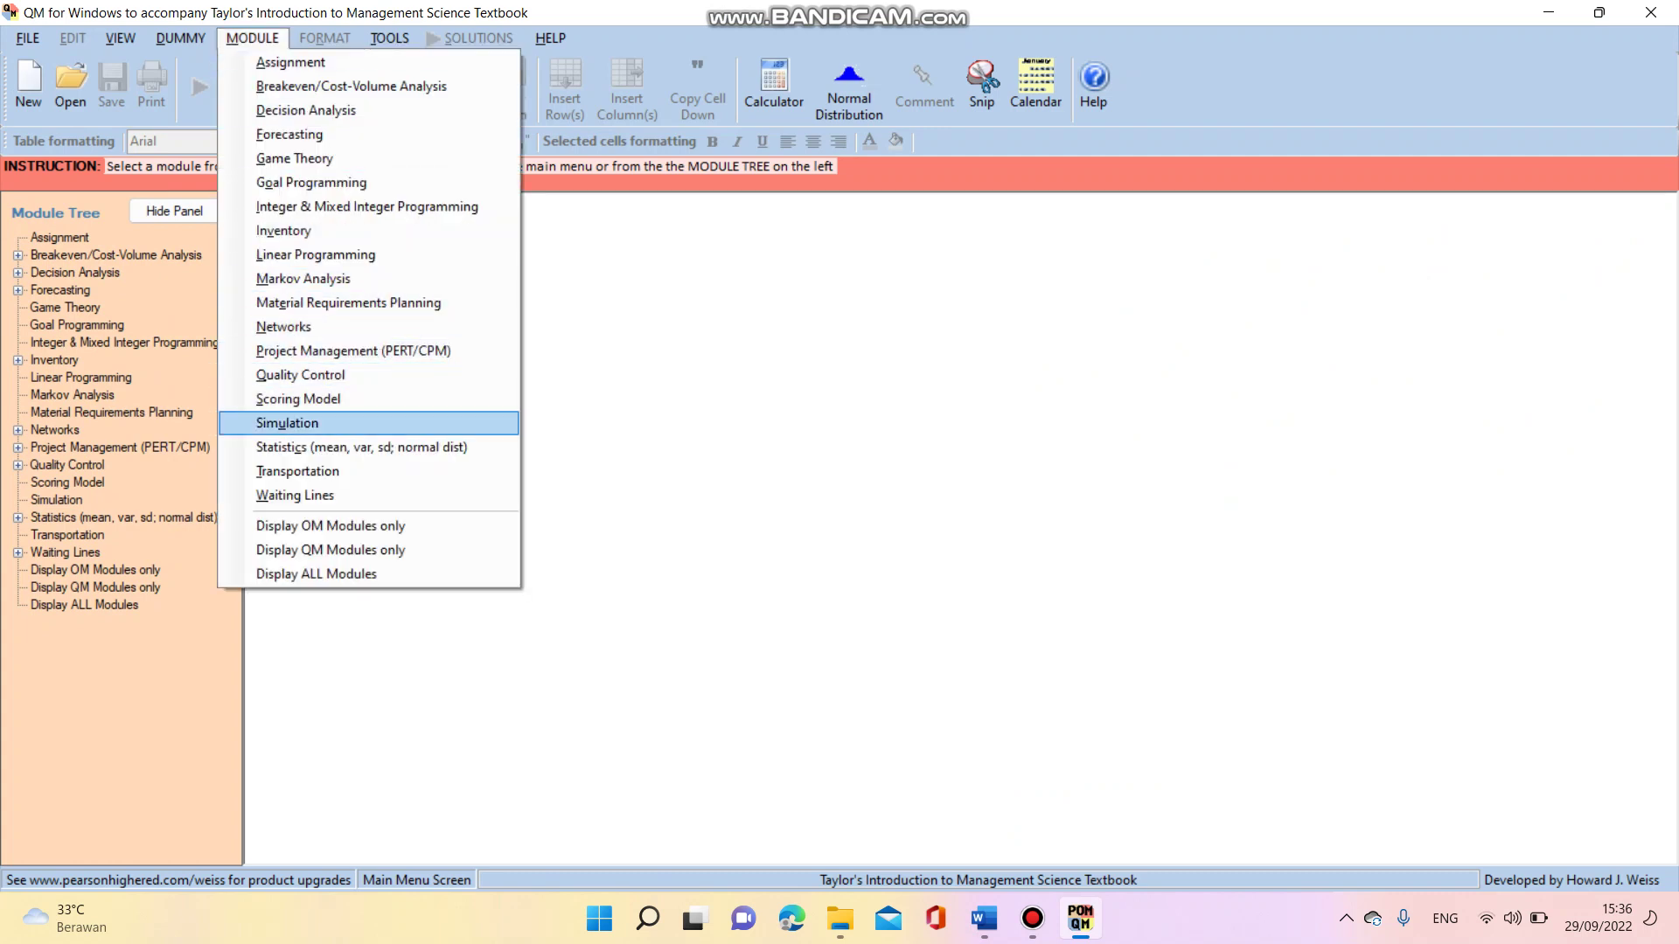
key("Down")
key("Down")
key("Return")
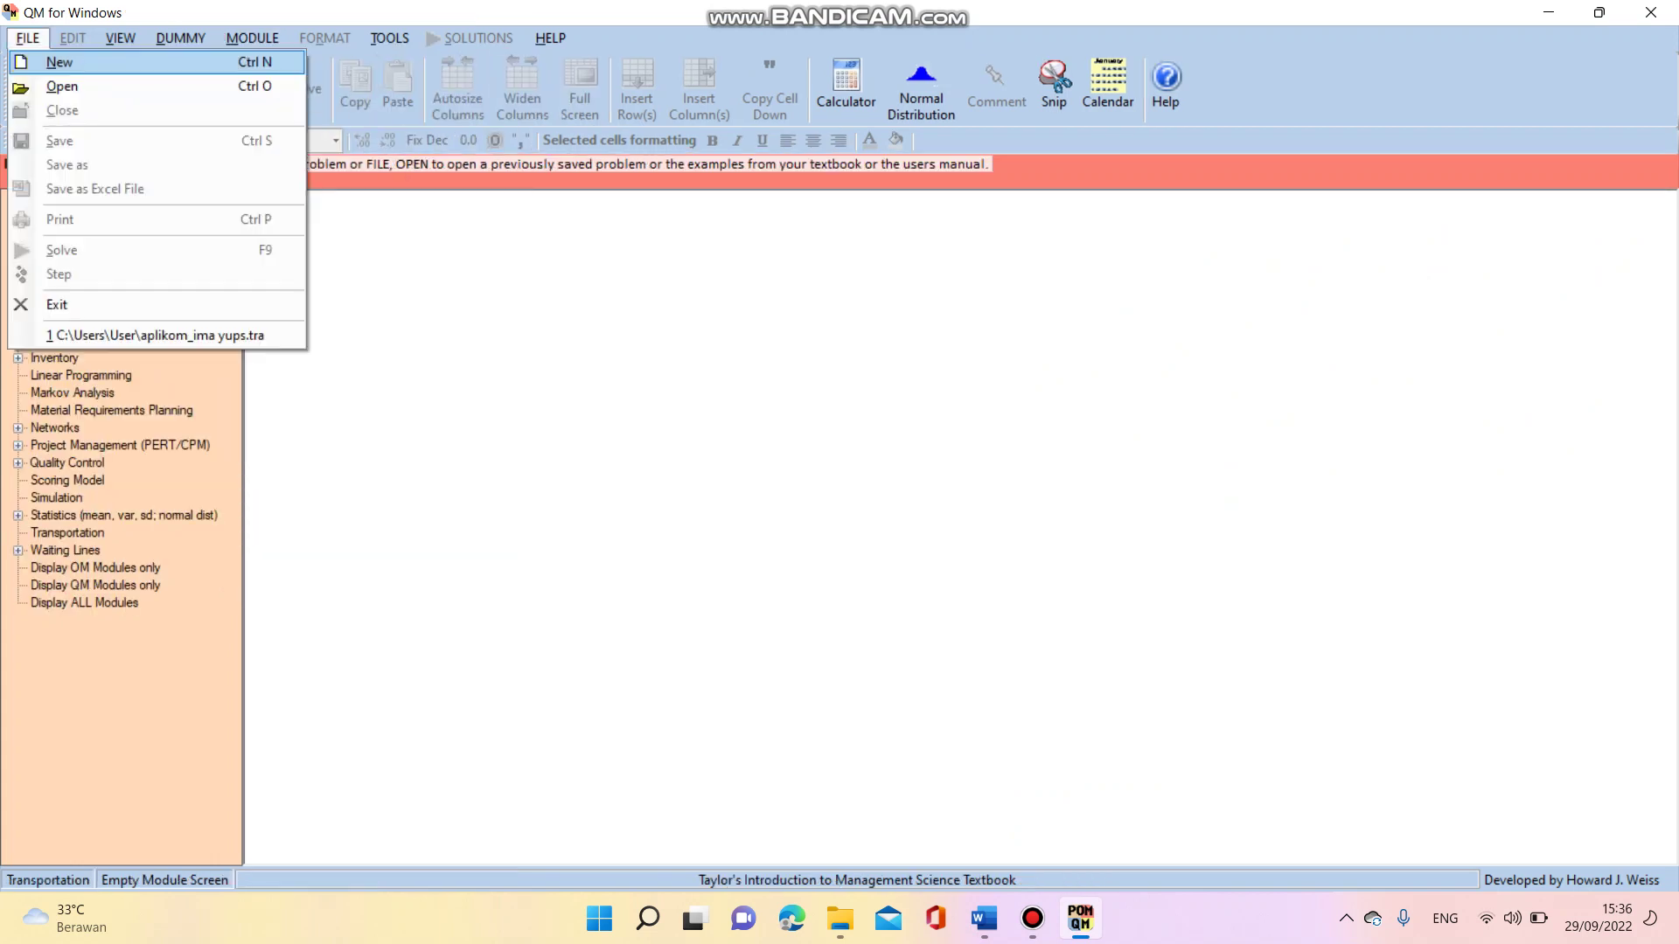
Start a new data set for the Transportation module
key("Down")
key("Down")
key("Down")
key("Down")
key("Up")
key("Up")
key("Up")
key("Up")
key("Return")
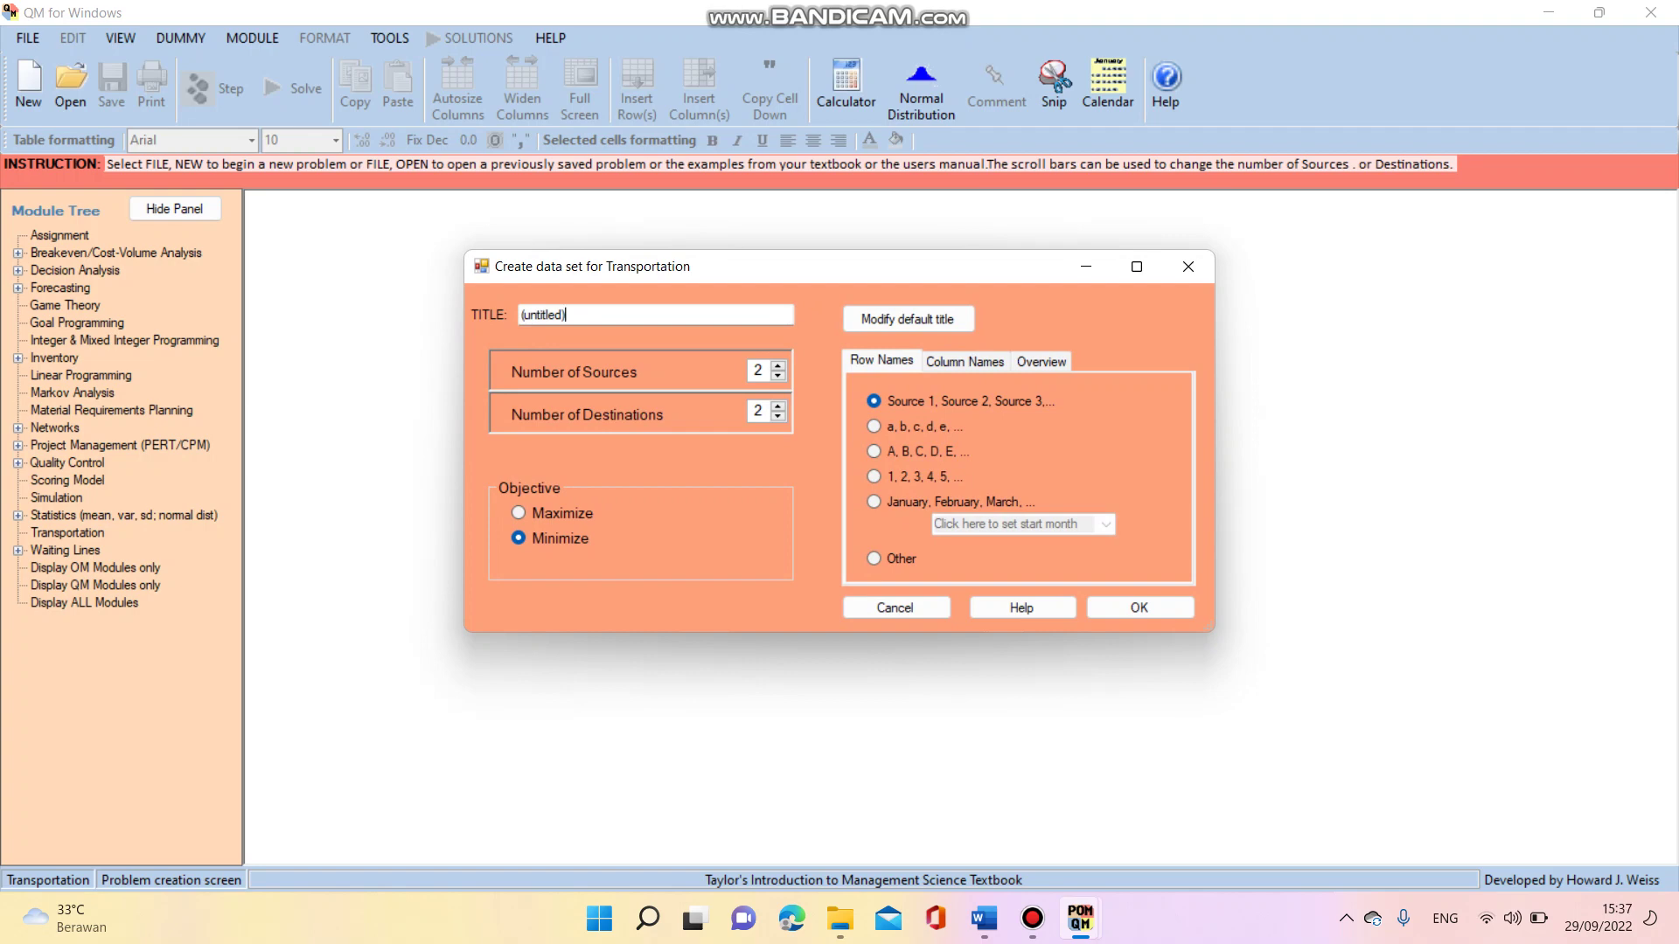
Replace the default data set title with Hewled Packcard
left_click(566, 315)
key("BackSpace")
key("BackSpace")
key("BackSpace")
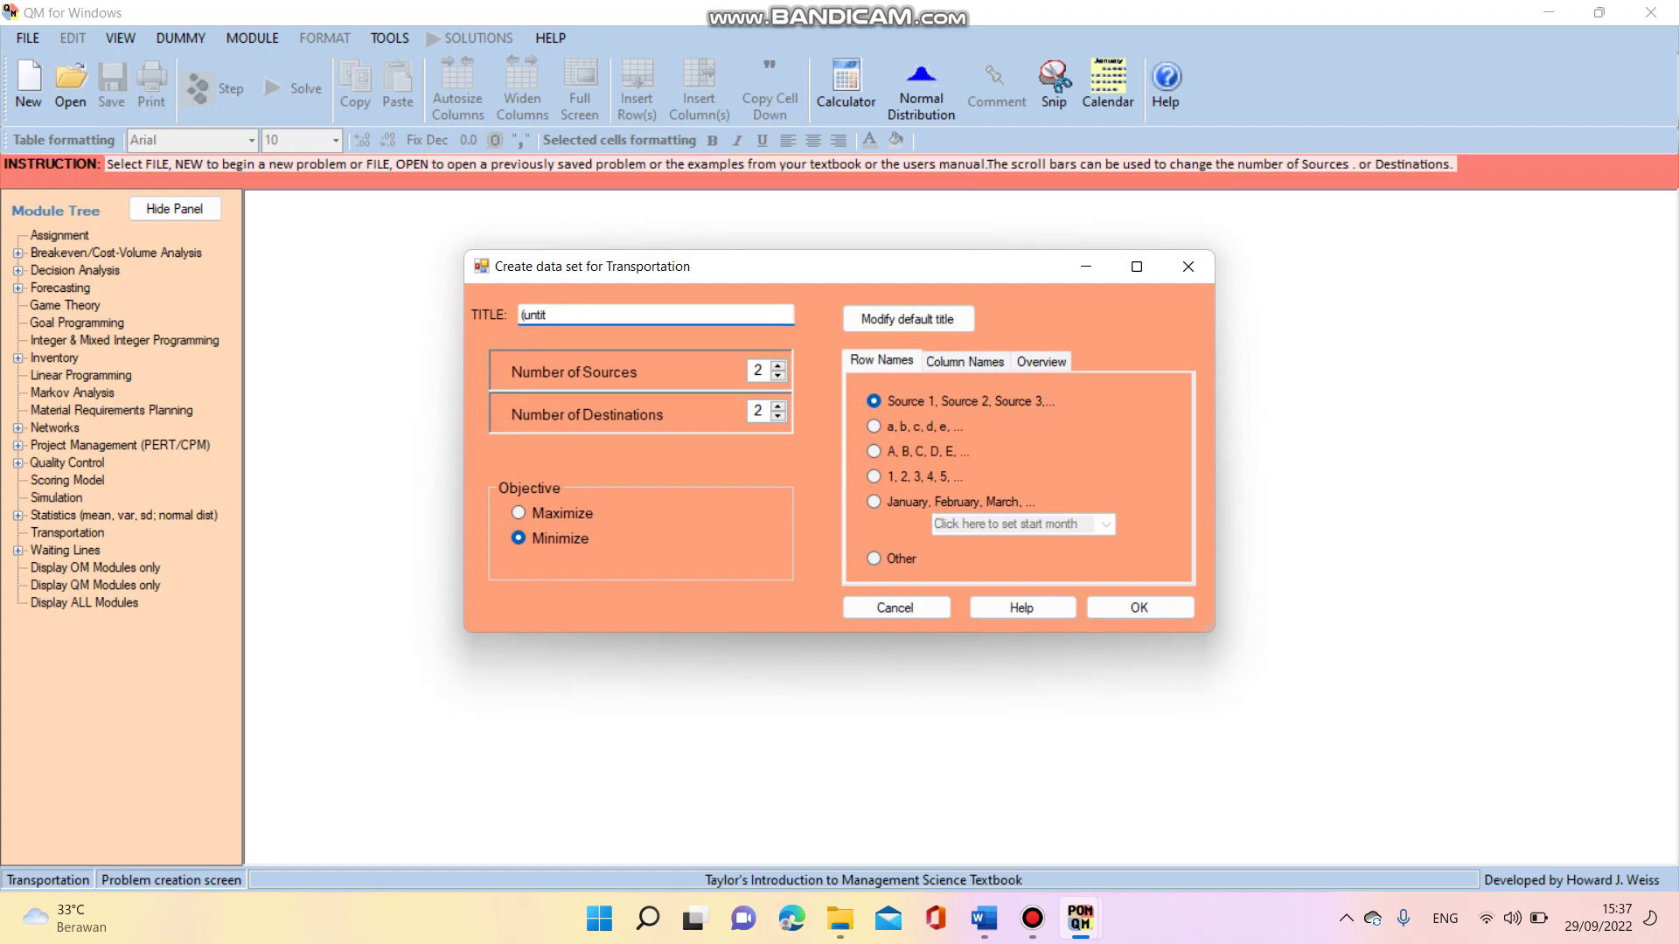
key("BackSpace")
key("BackSpace")
key("BackSpace")
key("BackSpace")
key("BackSpace")
key("BackSpace")
type("Hewled Packcard")
Set the number of sources to 3 and destinations to 4, and create the data set
left_click(763, 371)
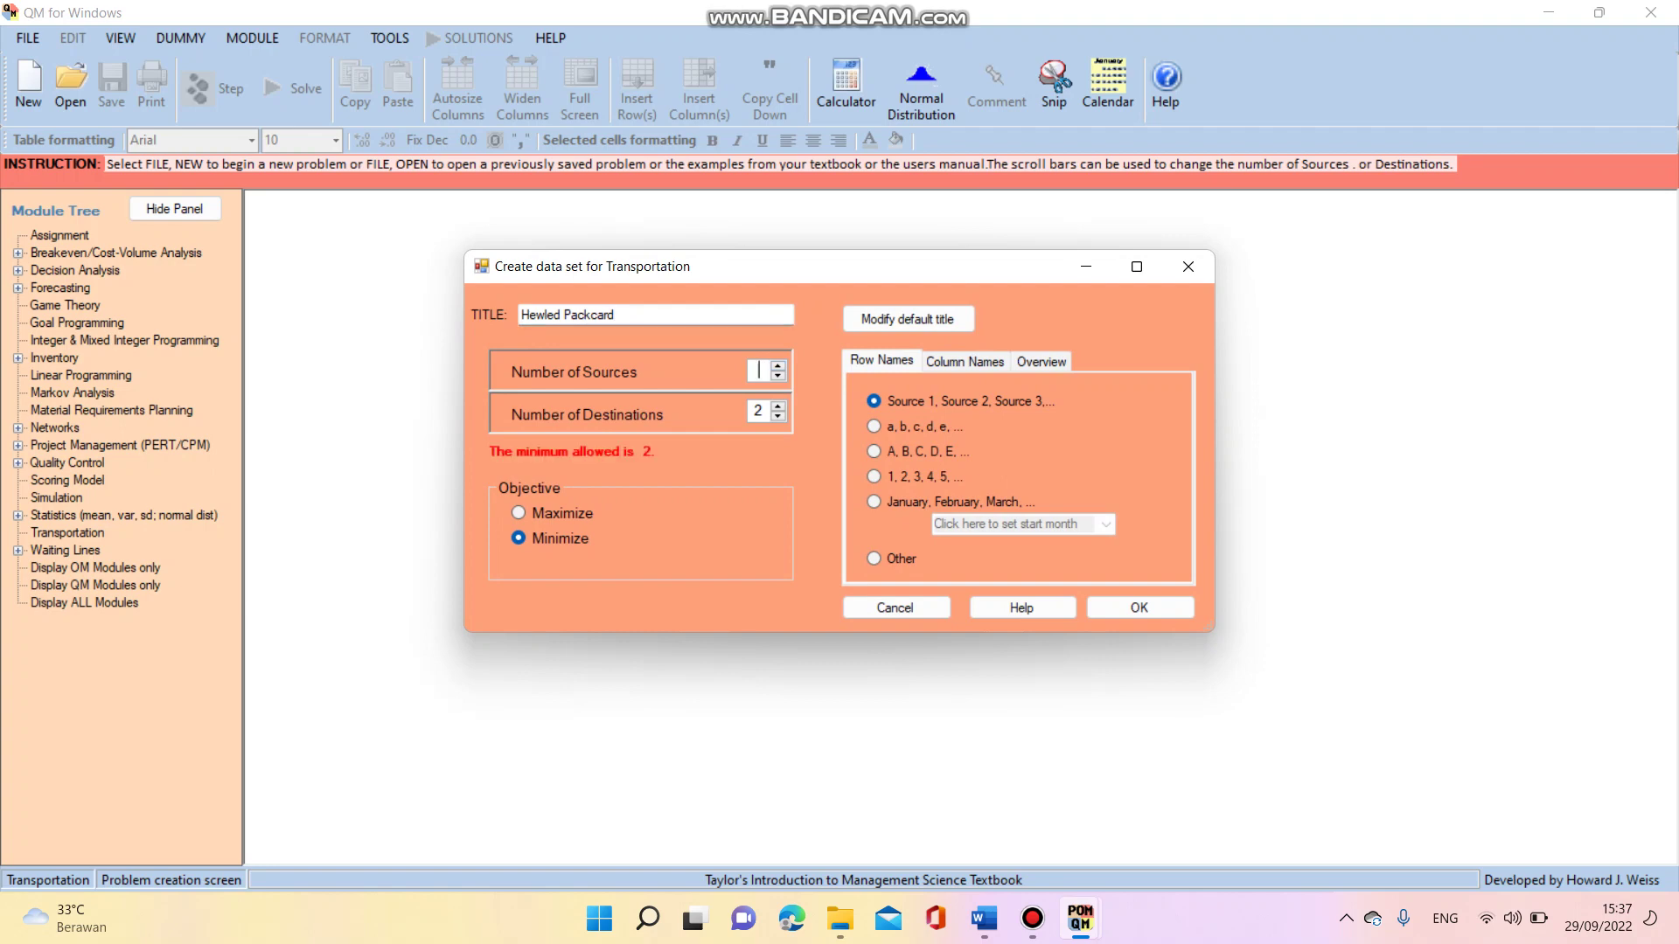
type("3")
left_click(759, 411)
key("BackSpace")
type("4")
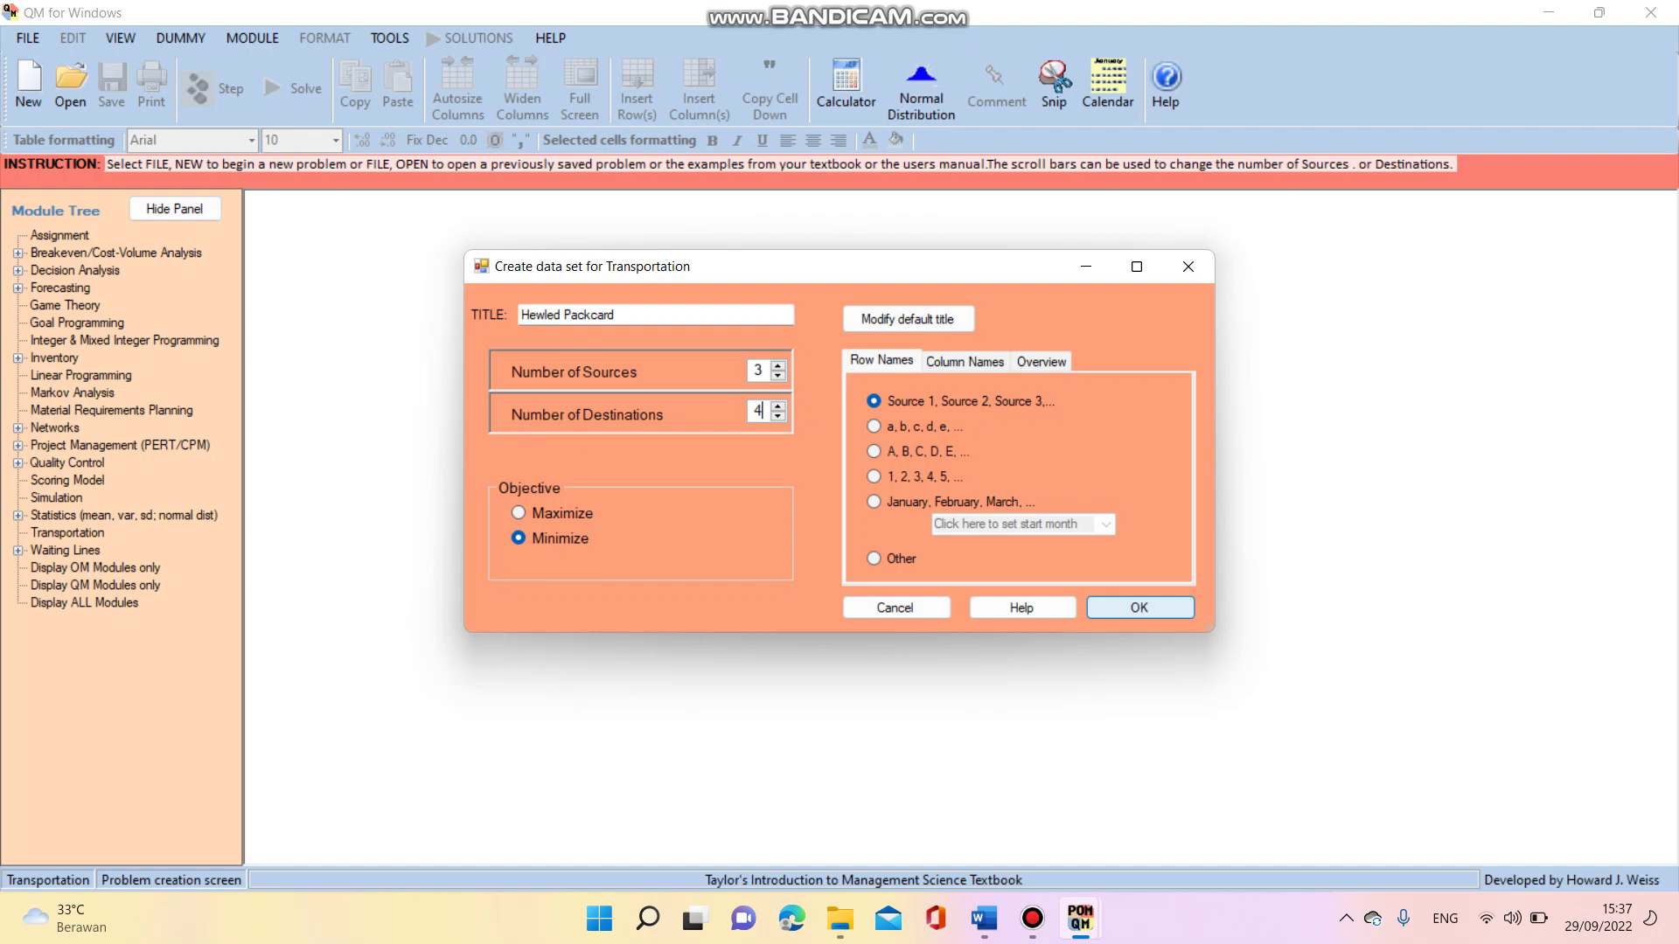
left_click(1140, 608)
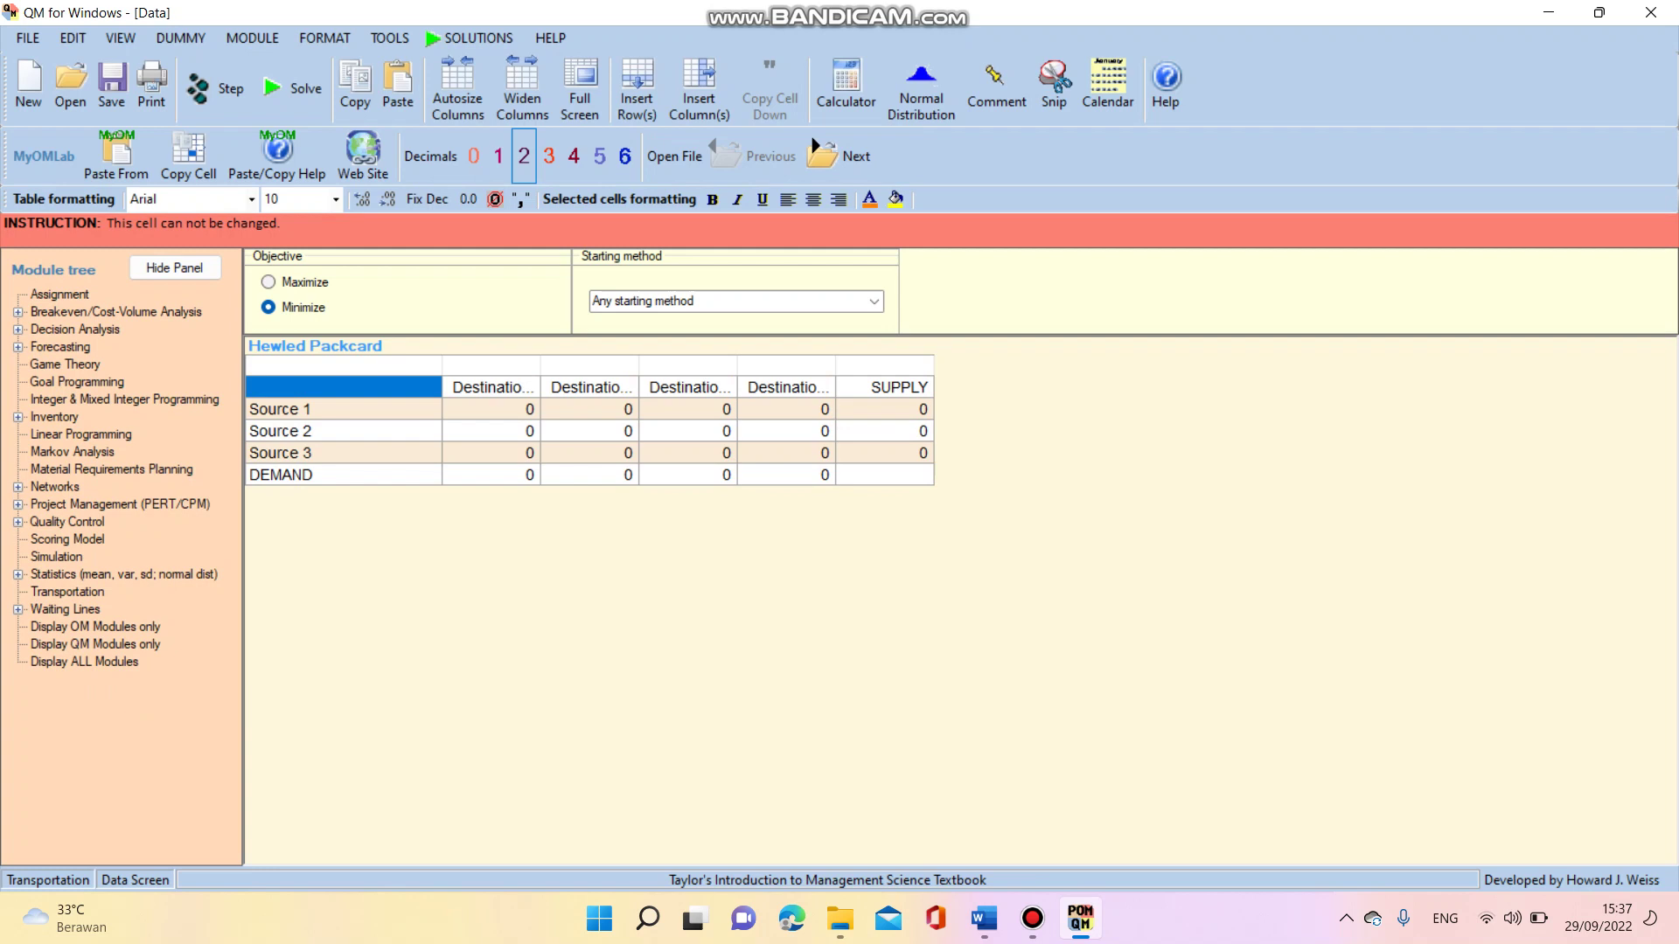
Rename the first destination column as STIMIK AMIKOM
left_click(491, 387)
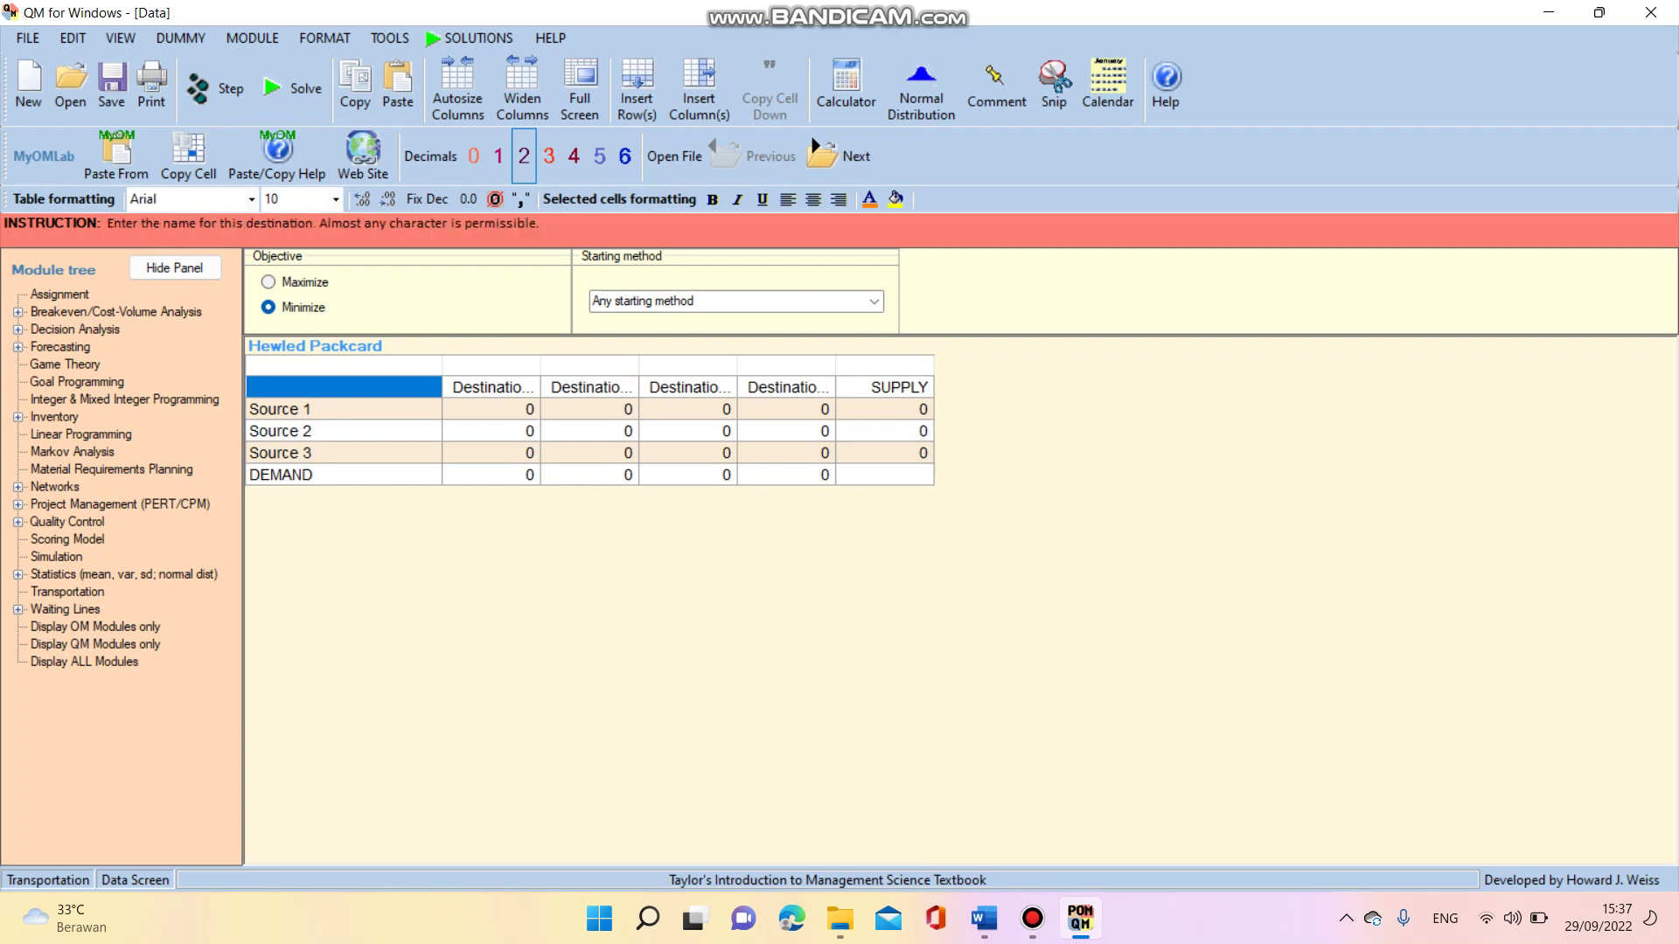
left_click(491, 387)
left_click(533, 387)
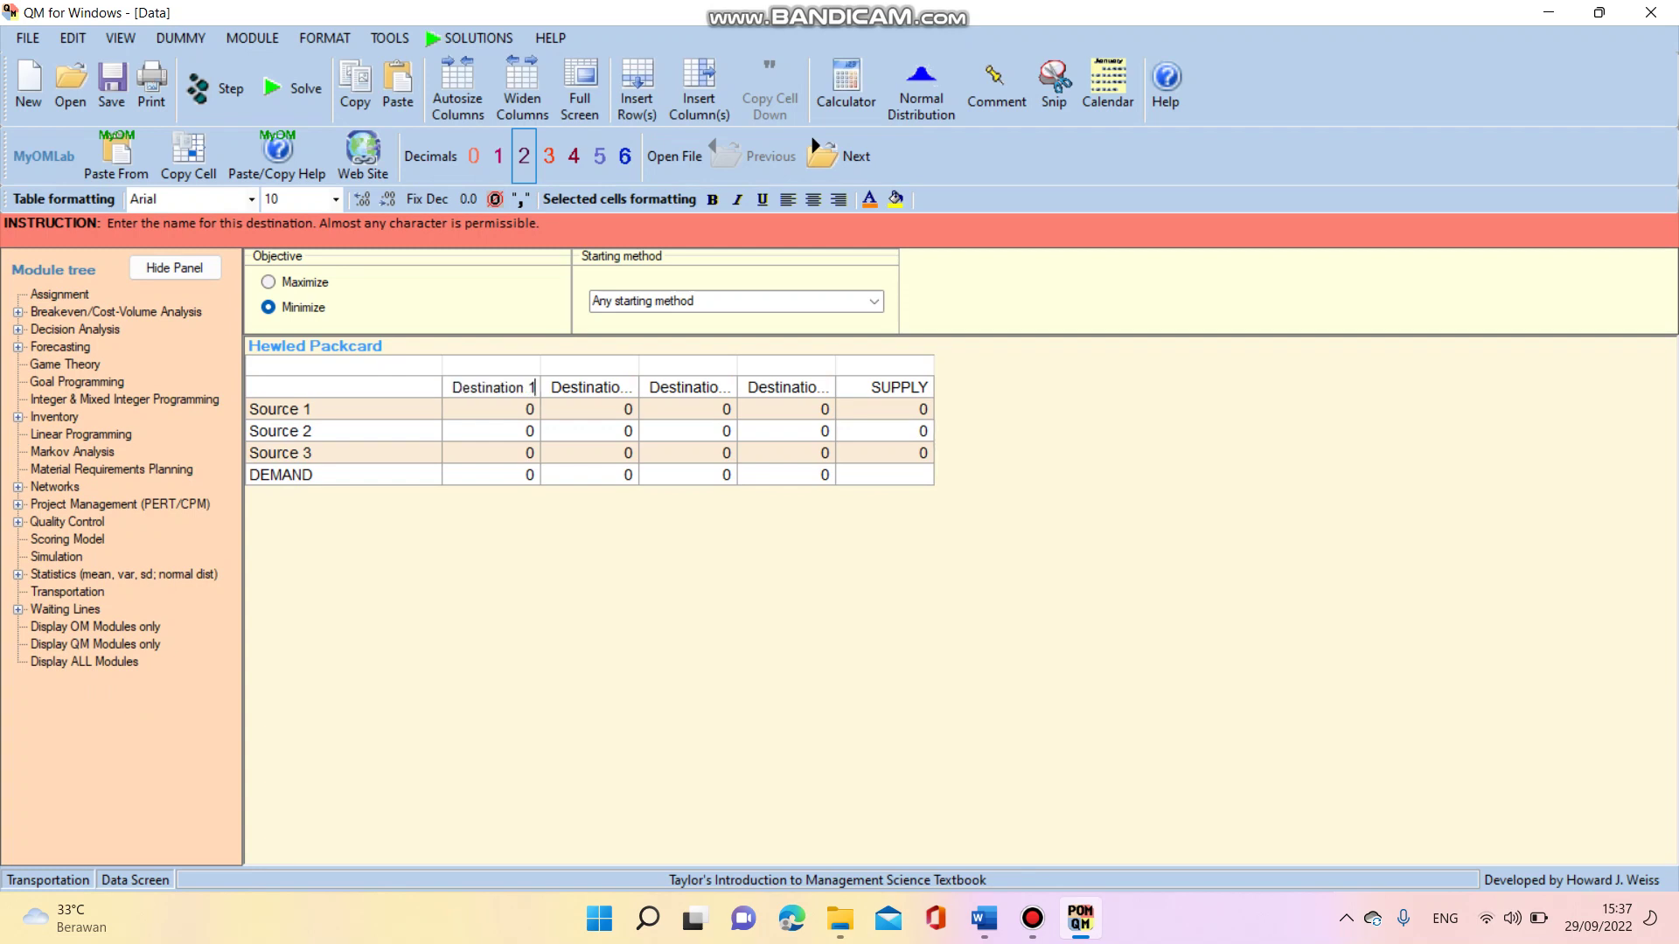
key("BackSpace")
key("BackSpace")
key("BackSpace")
key("BackSpace")
key("BackSpace")
key("BackSpace")
key("BackSpace")
key("BackSpace")
key("BackSpace")
key("BackSpace")
key("BackSpace")
key("BackSpace")
type("ST")
type("IMIK")
type(" AMIKOM")
key("Tab")
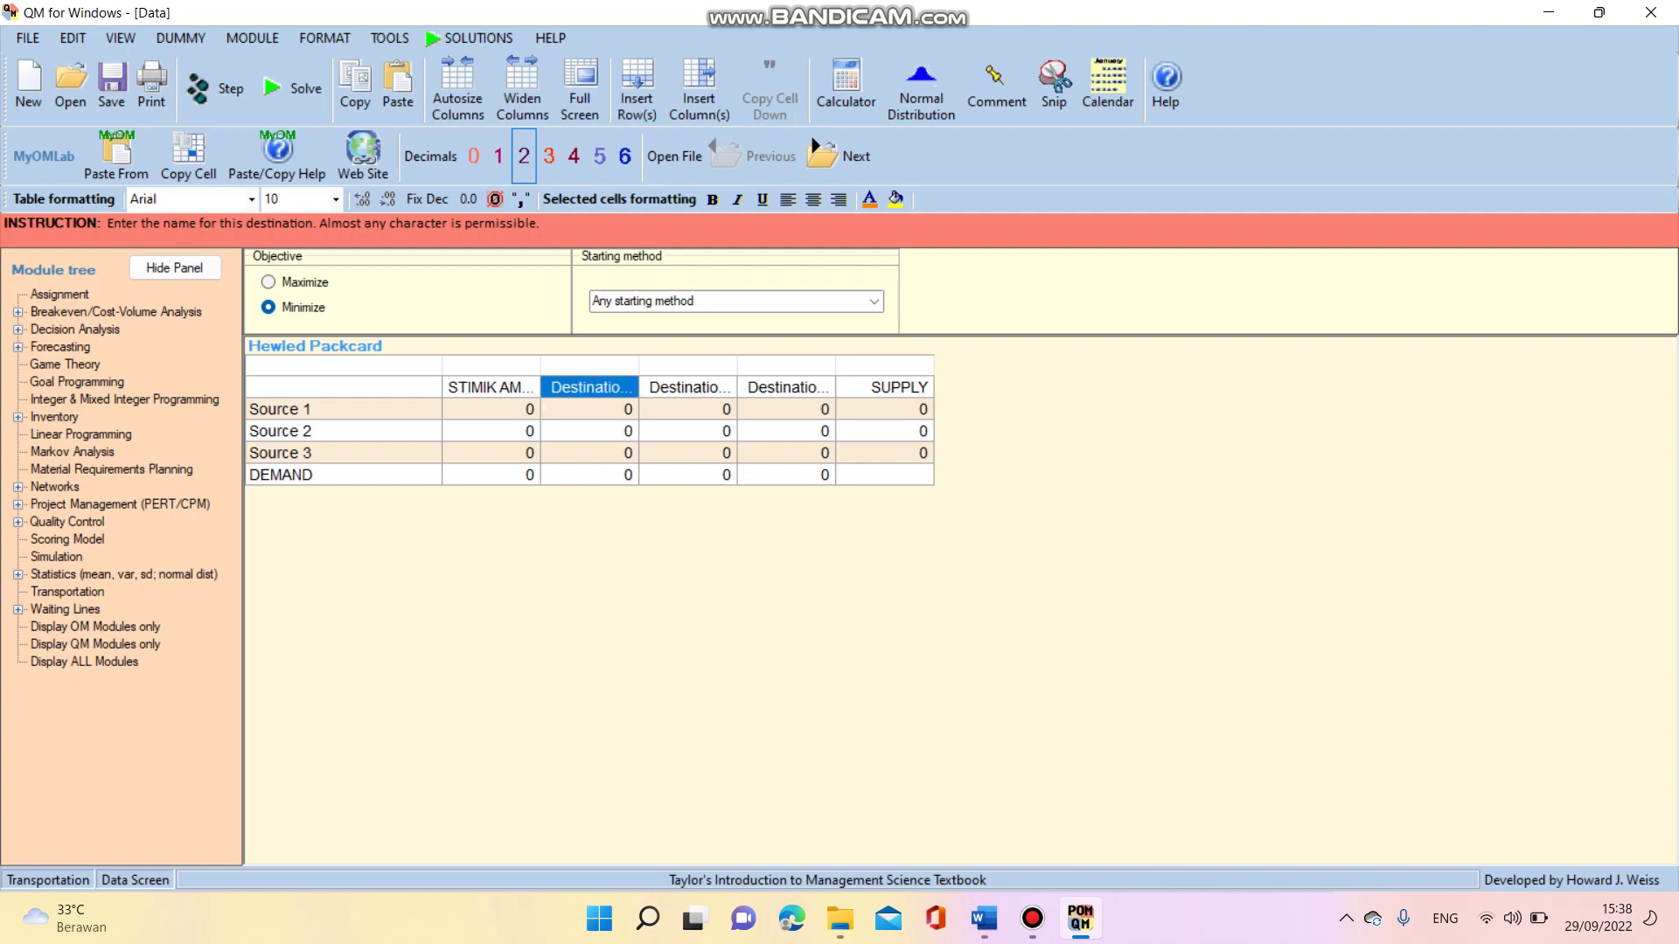
Rename the second, third and fourth destination columns as UII, UPN Veteran and STIE YKPN
left_click(589, 387)
key("BackSpace")
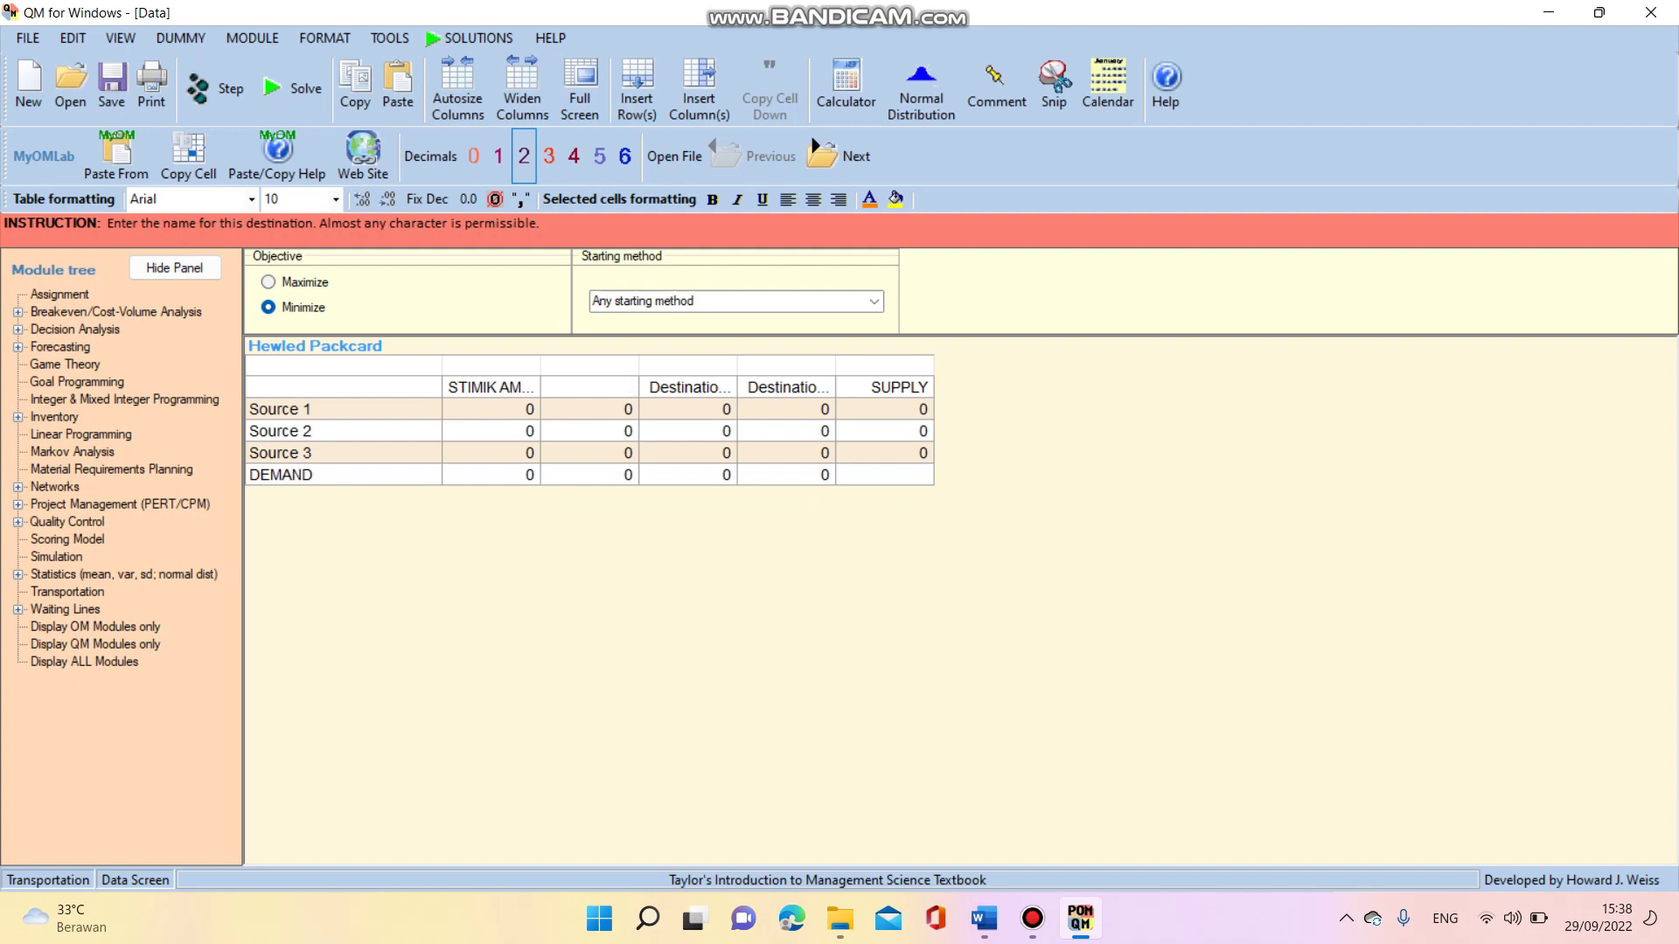
type("UII")
key("Tab")
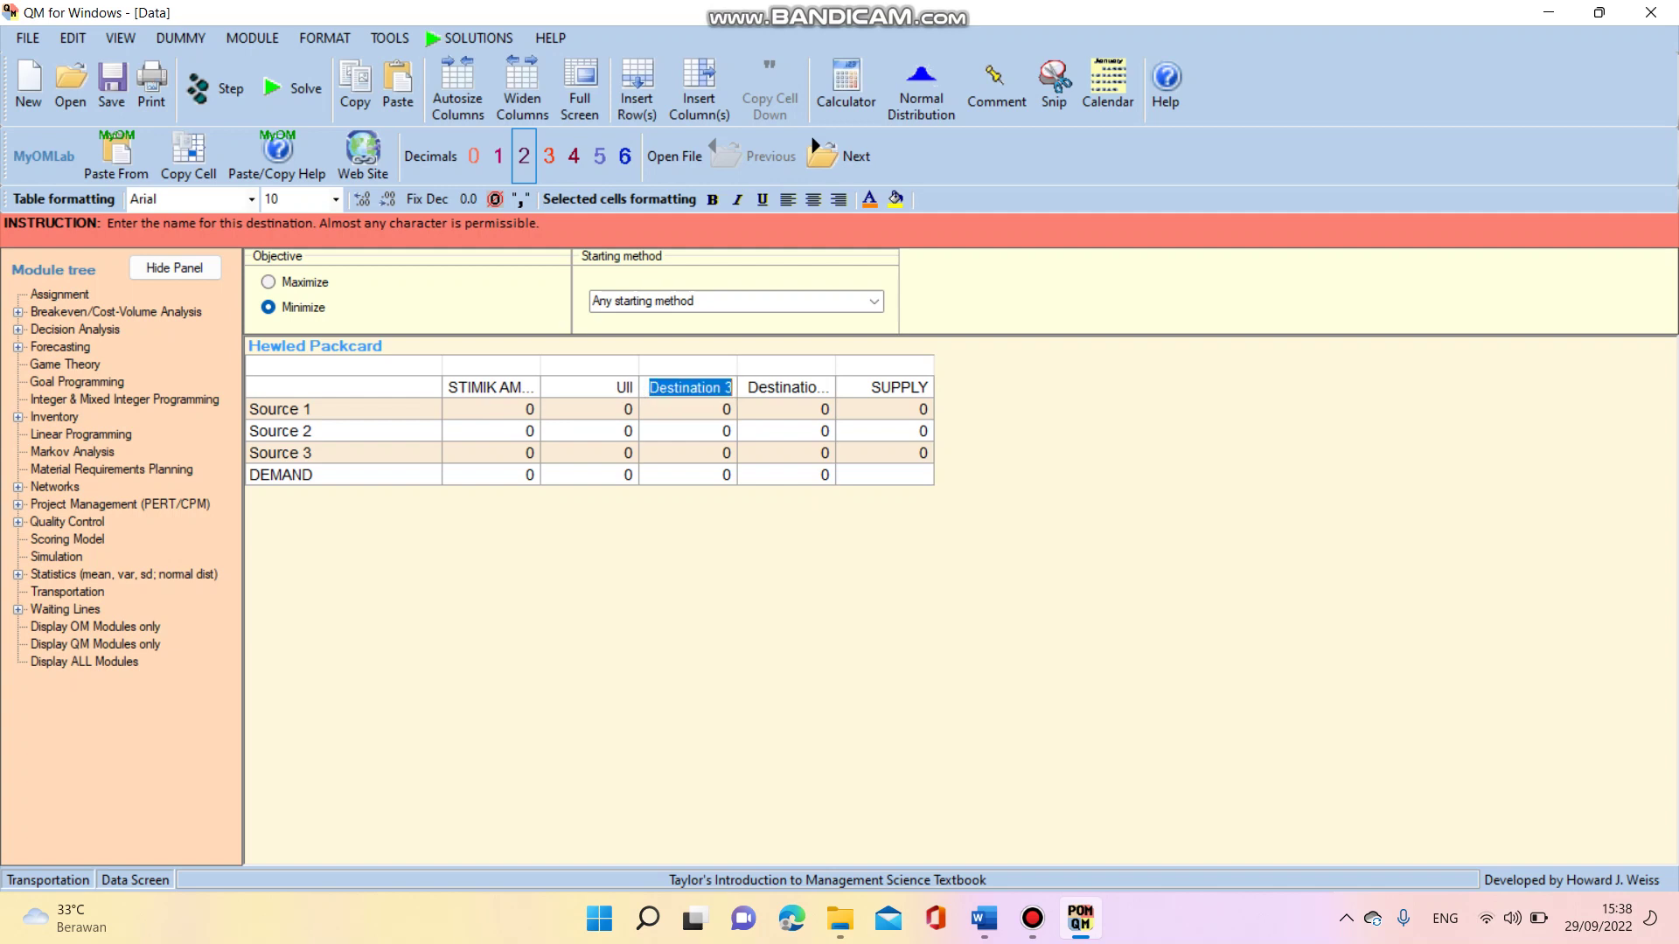
key("BackSpace")
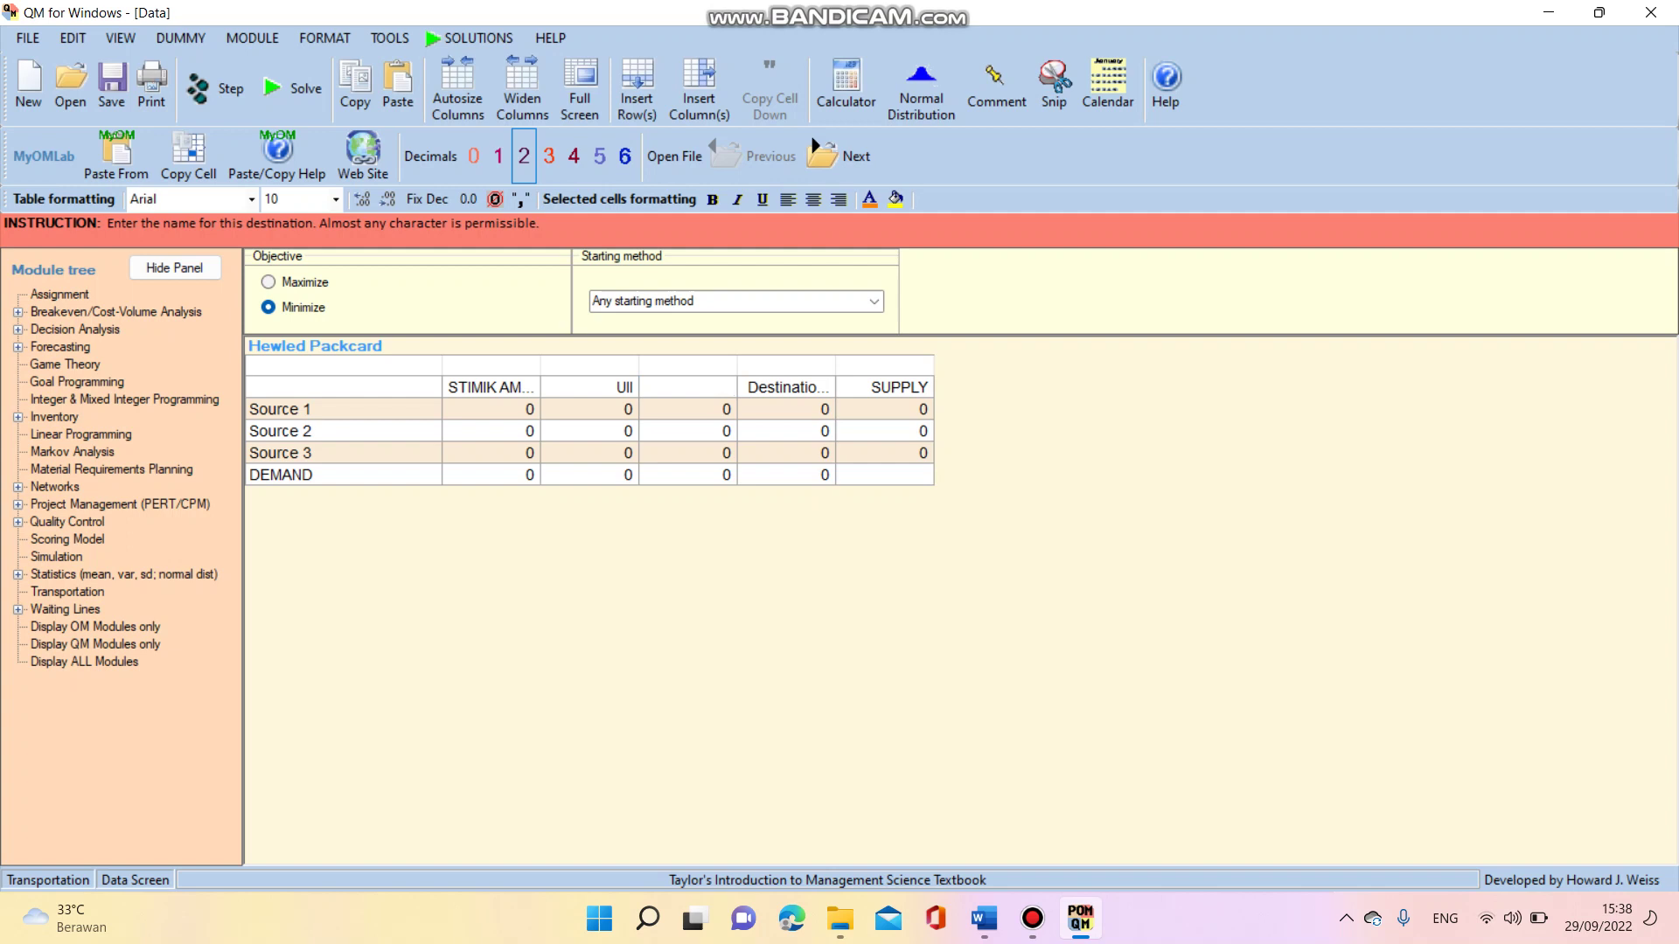
type("UPN Veteran")
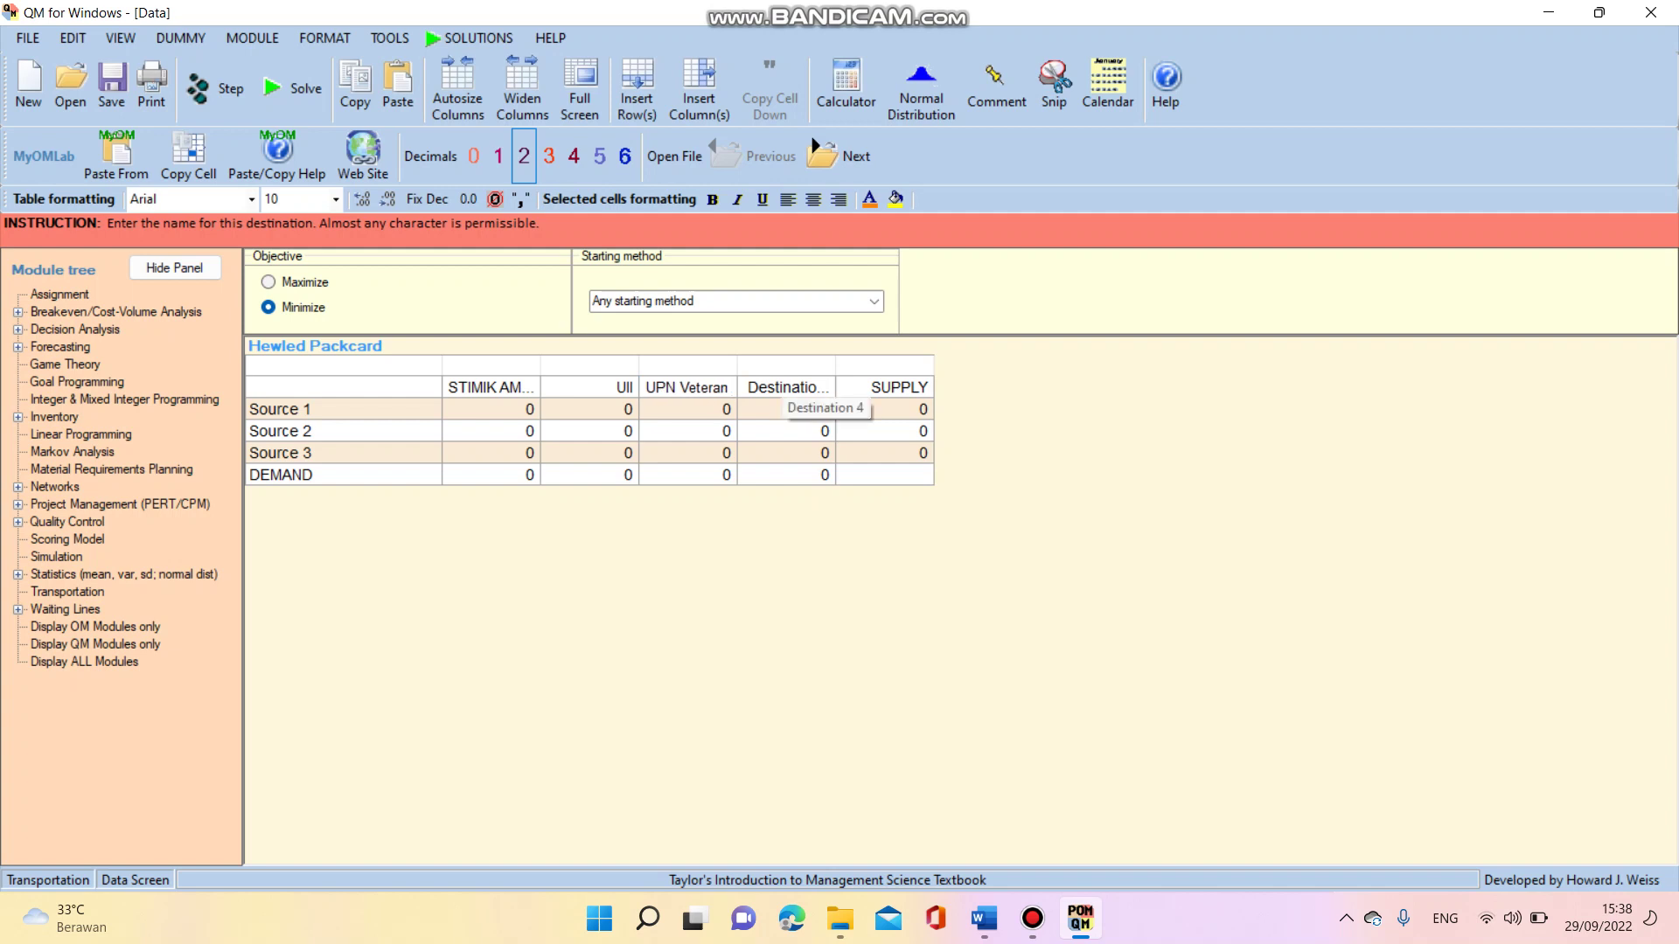
key("Tab")
key("BackSpace")
key("BackSpace")
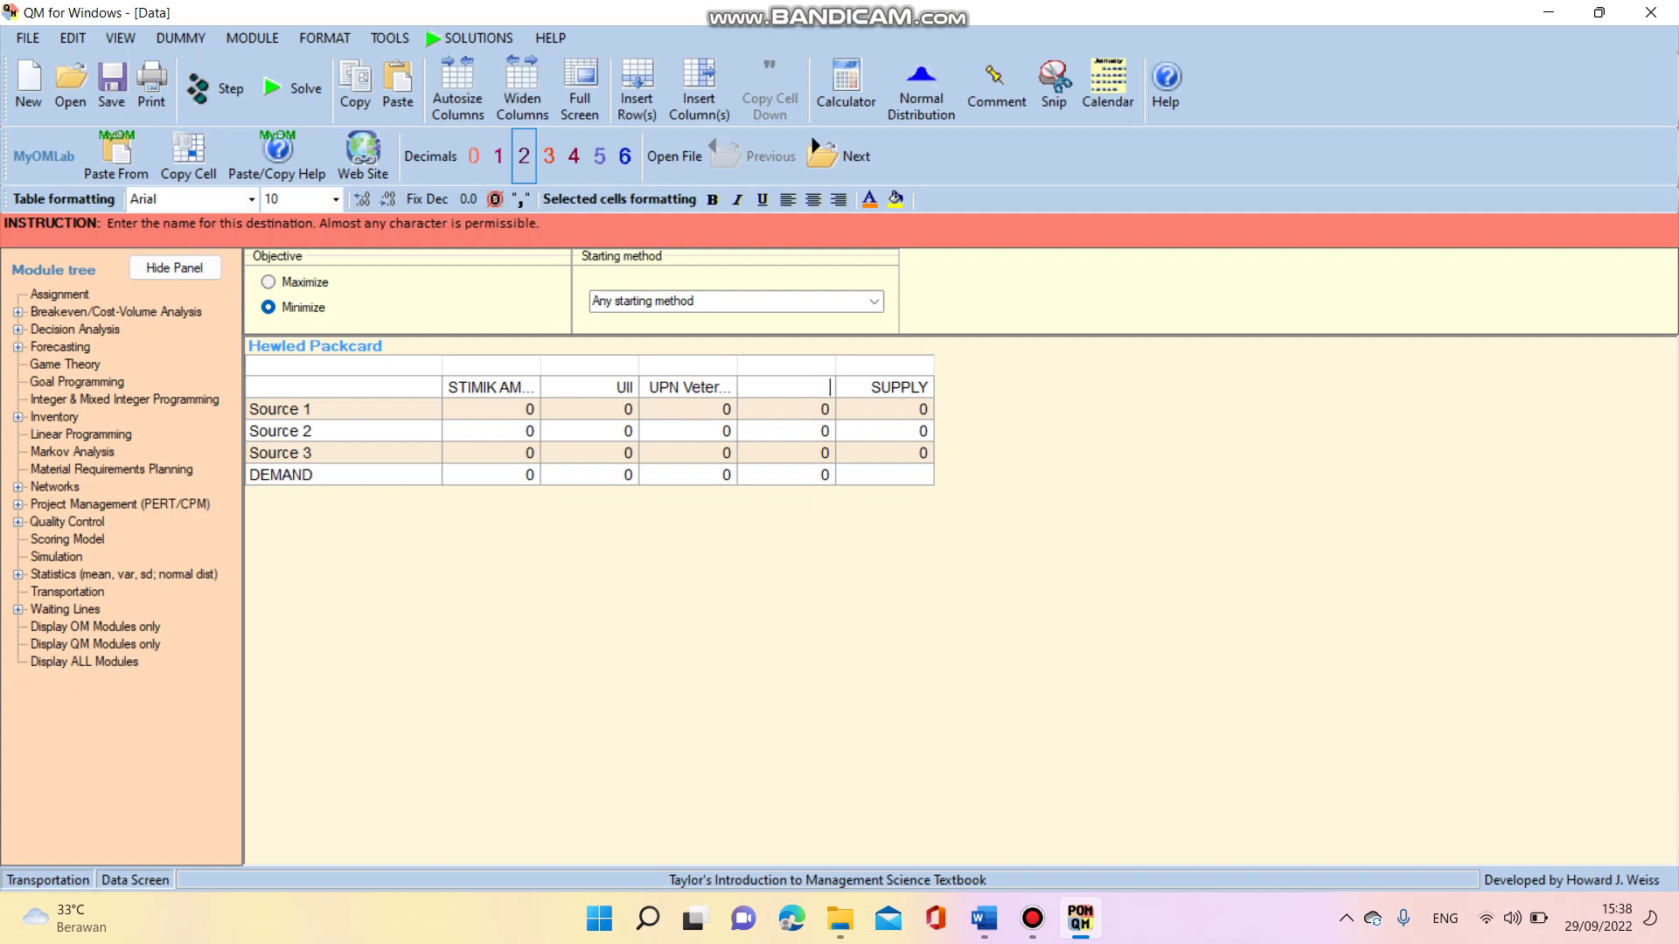
type("STIE YKPN")
Rename the first source row as Solo
left_click(343, 408)
key("ctrl+a")
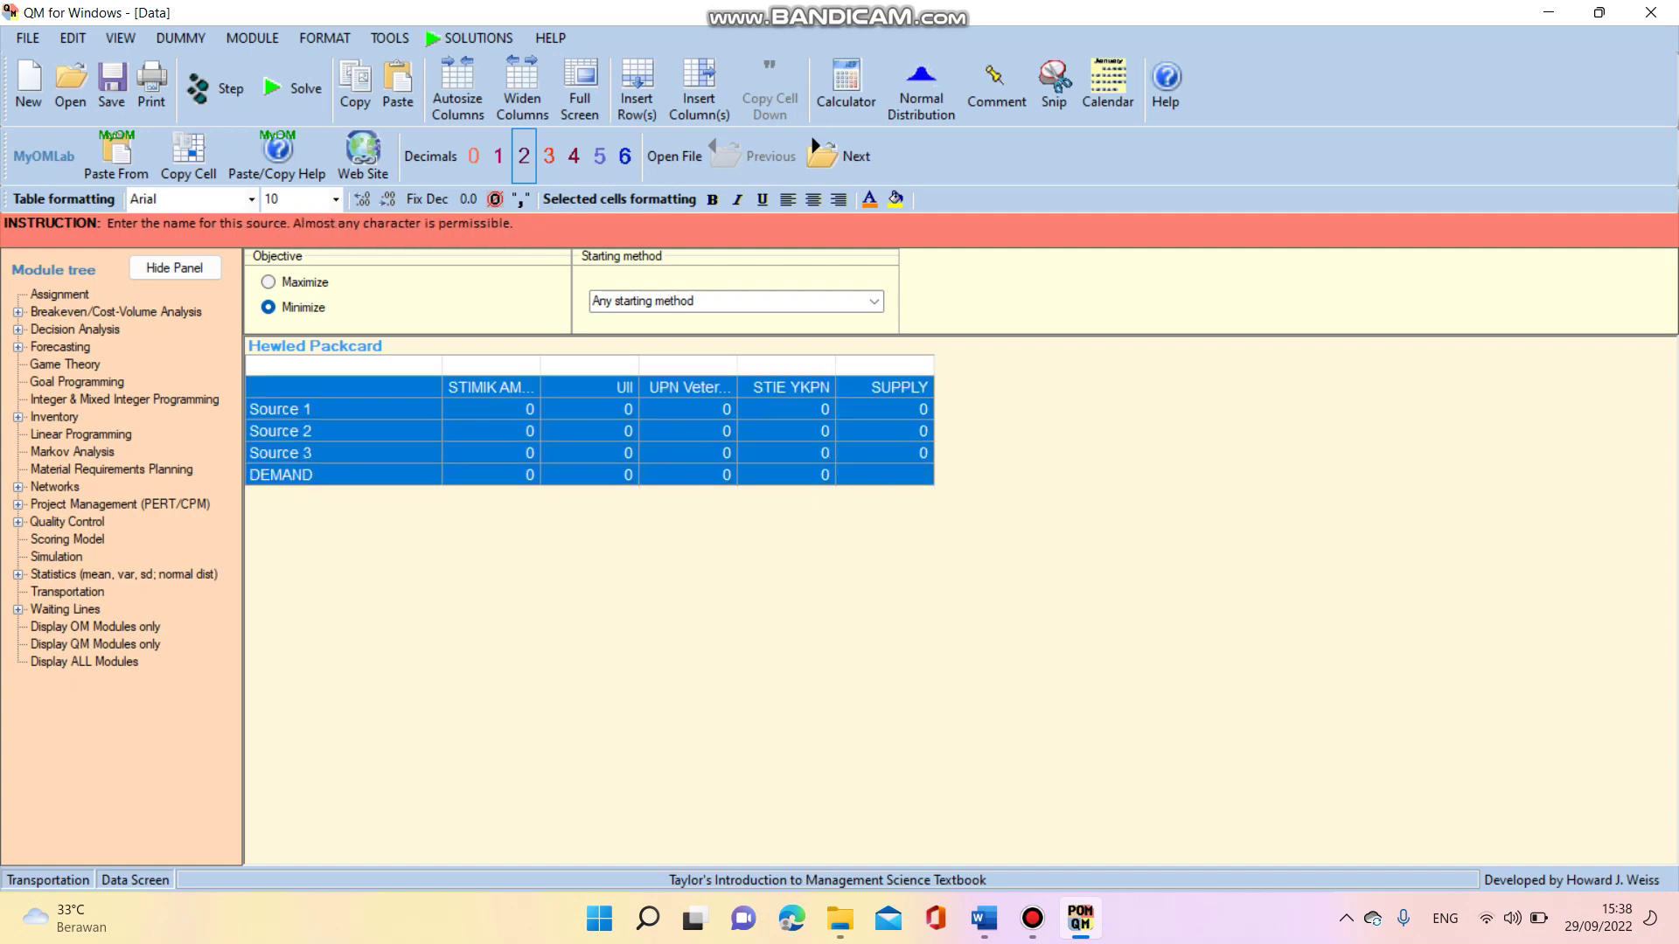
left_click(342, 409)
key("BackSpace")
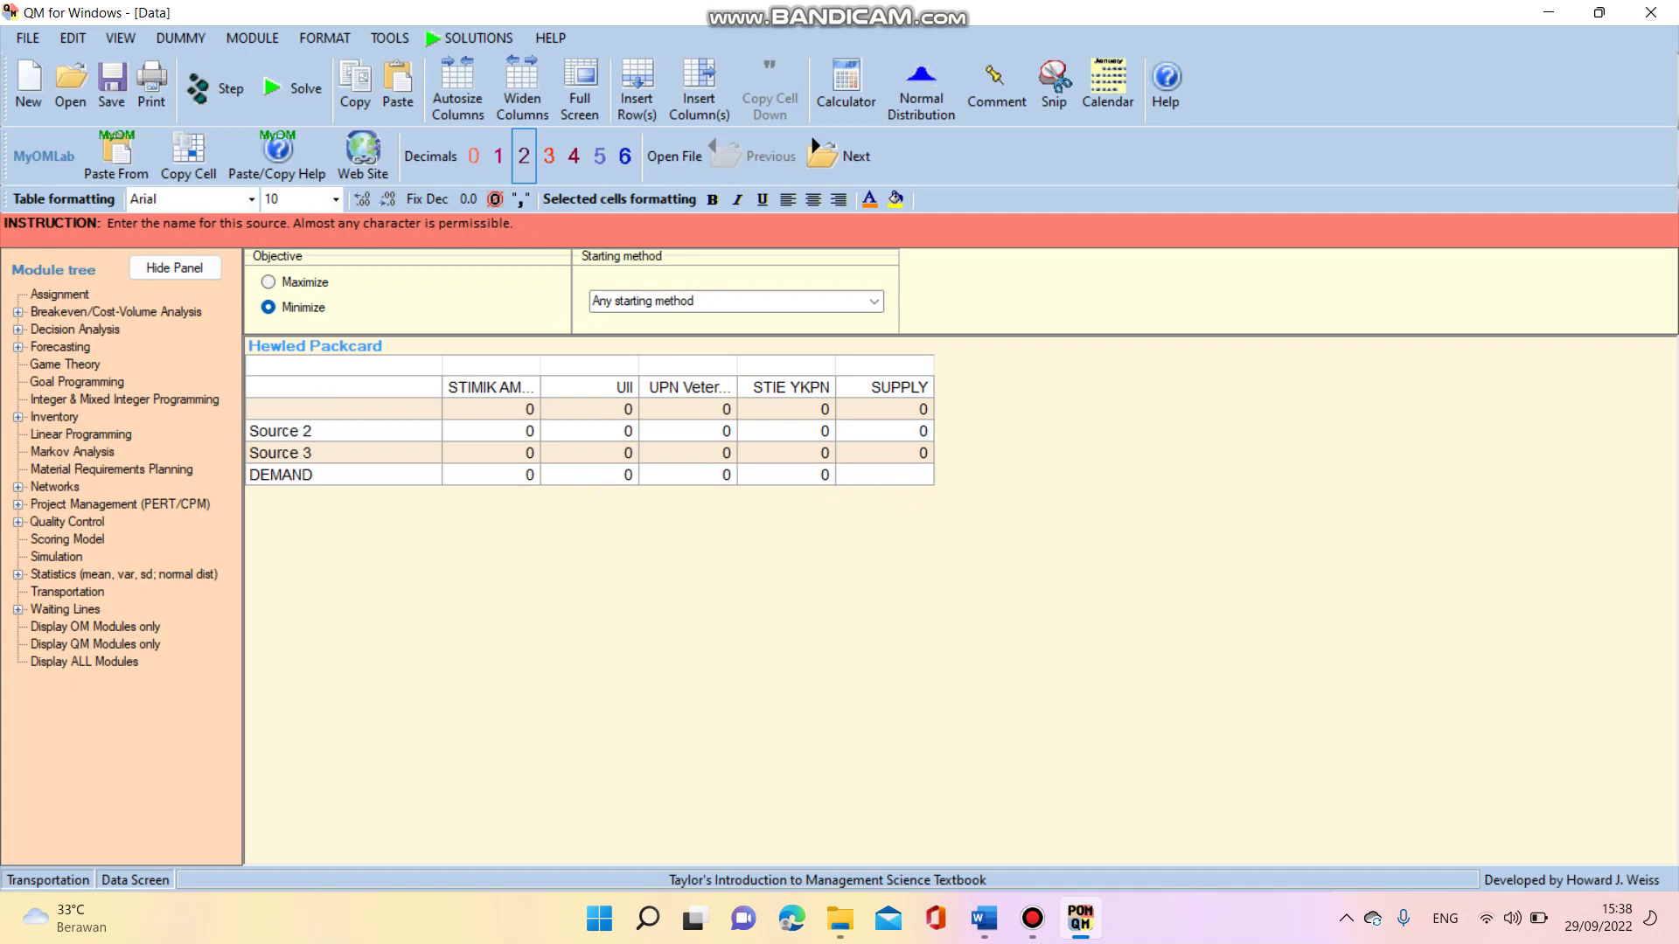
type("Solo")
Fill the Solo row with shipping costs 22, 17, 30 and 18 across the four destinations, and a supply of 420
left_click(491, 409)
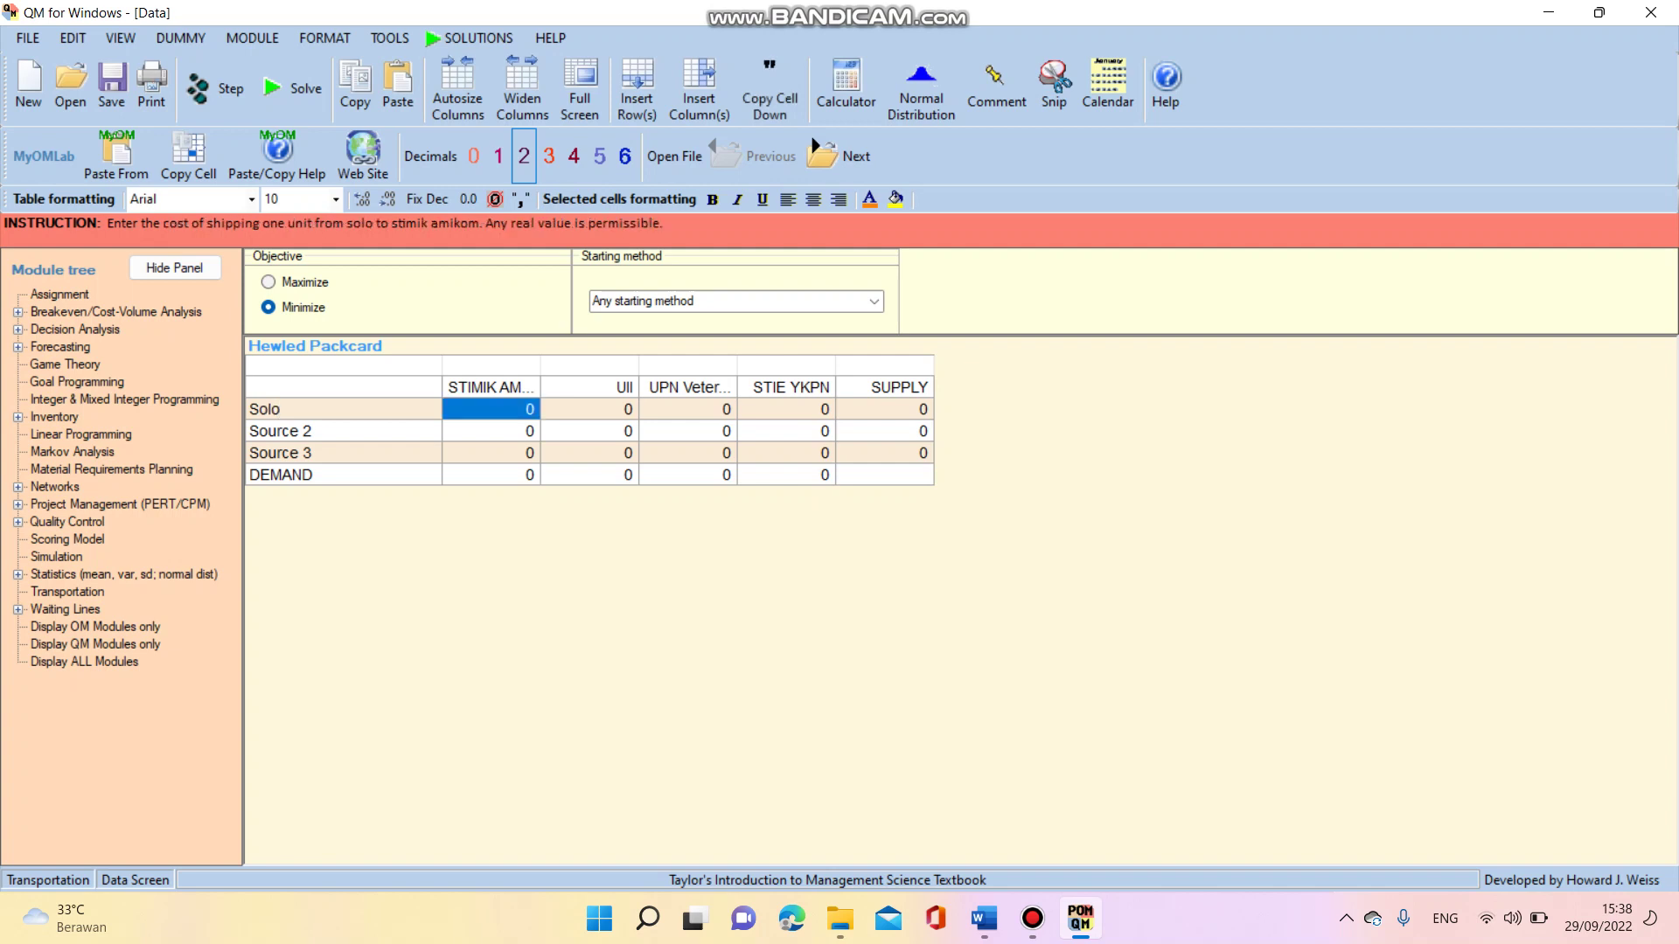
left_click(491, 408)
type("22")
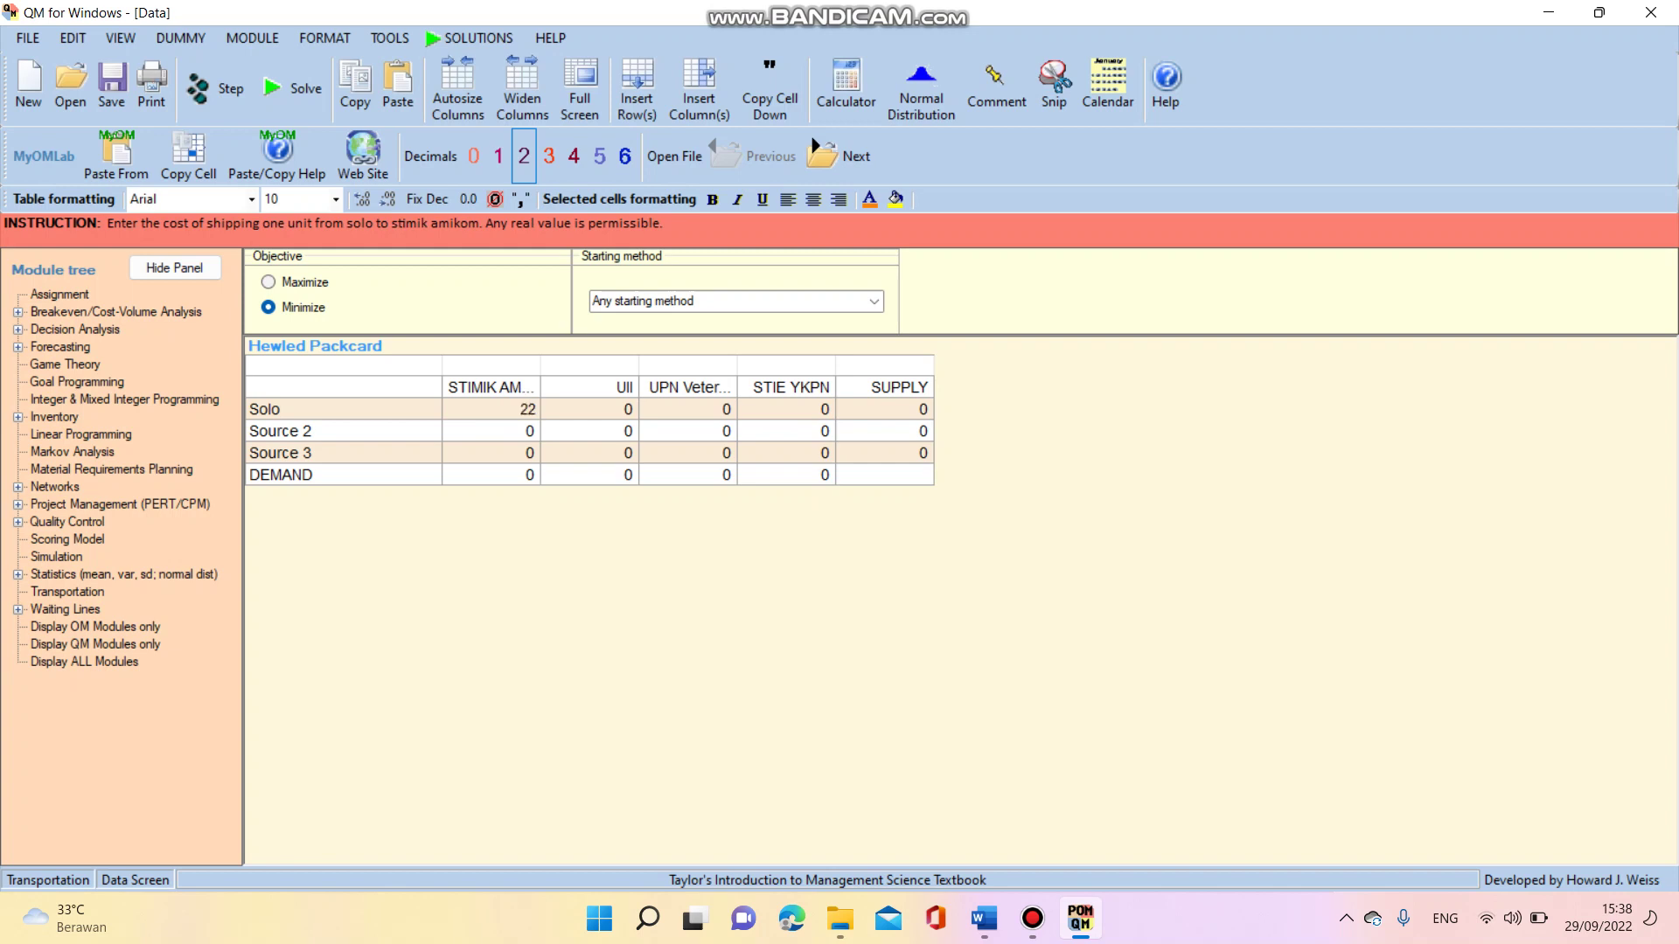
left_click(589, 409)
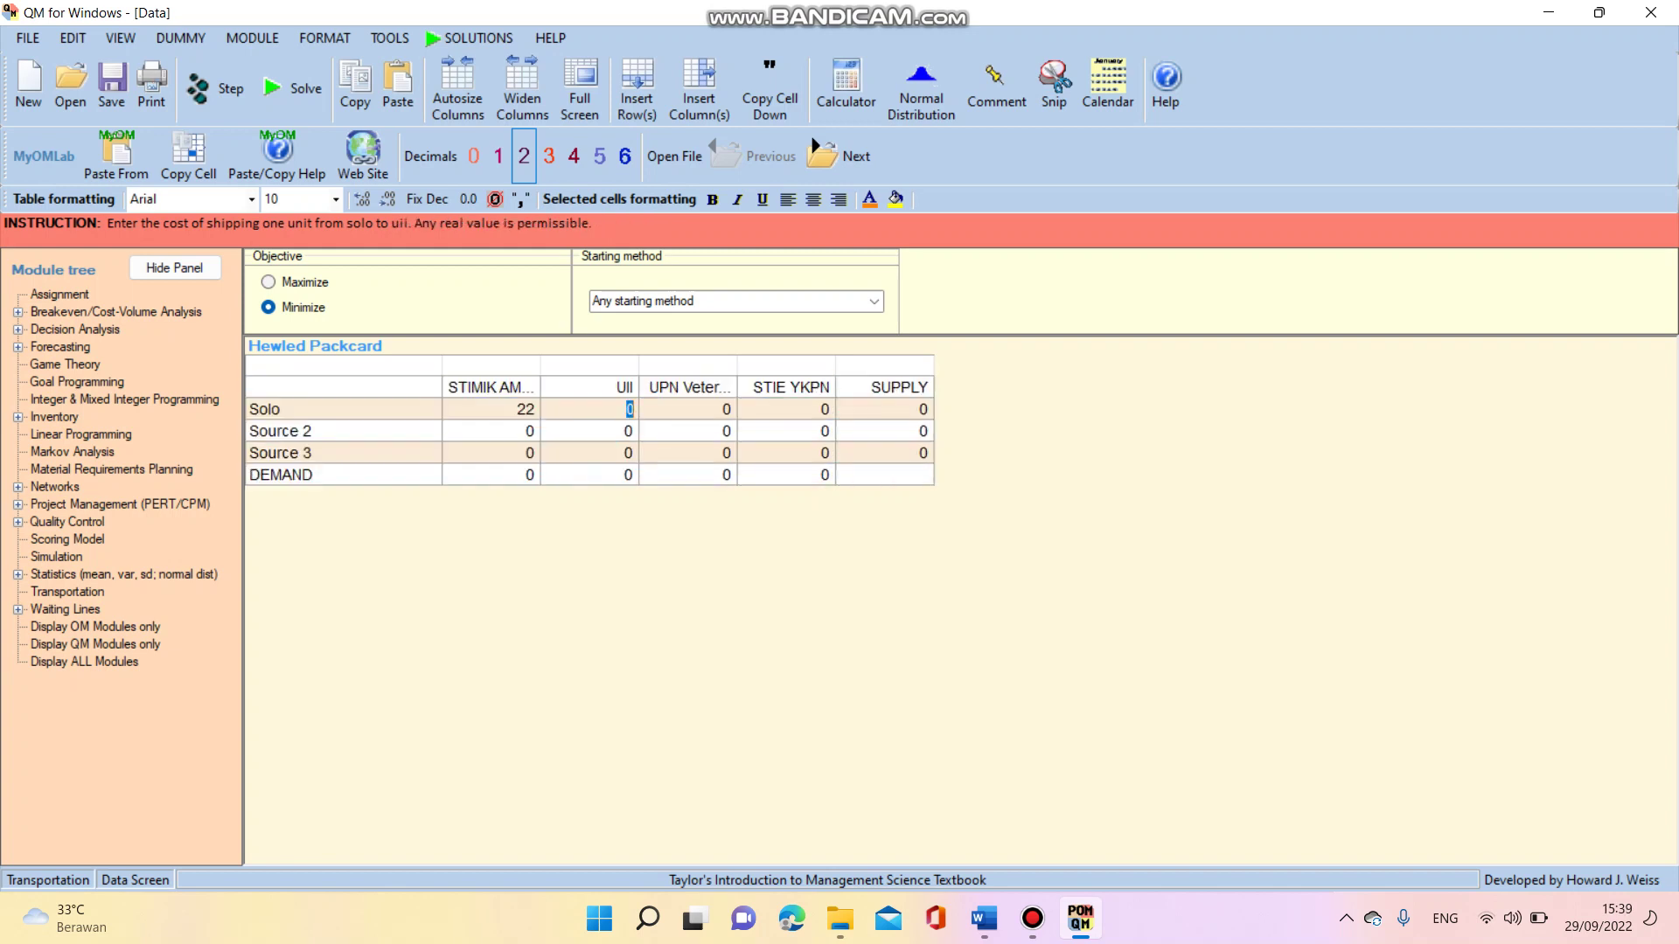
type("17")
key("Return")
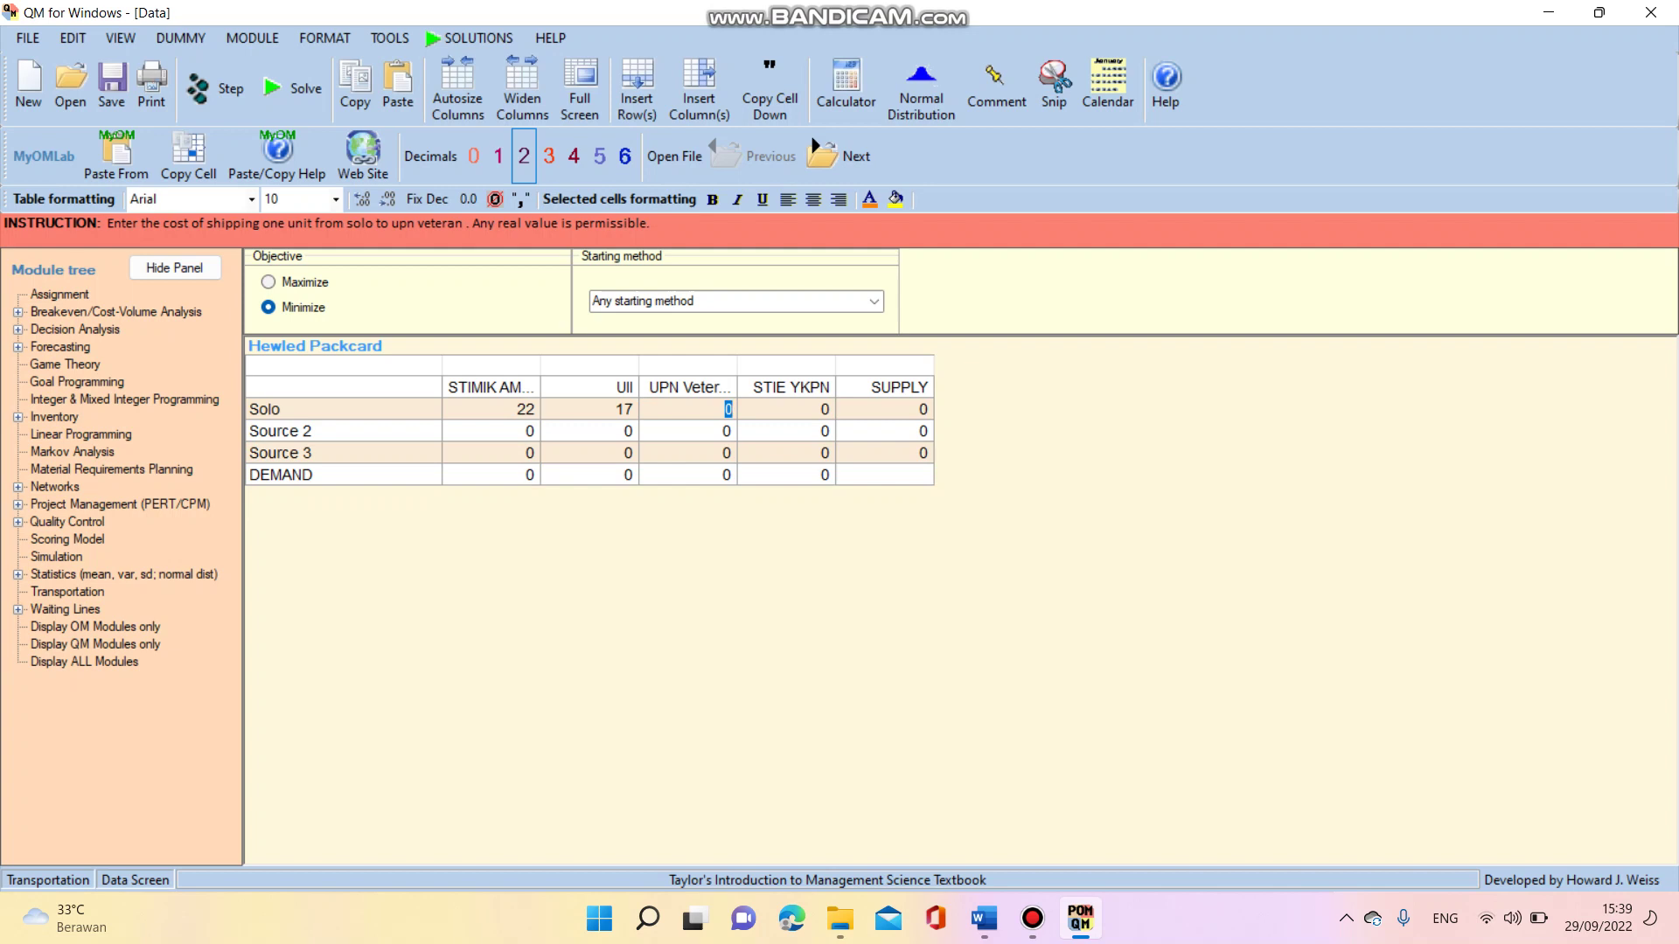
type("30")
key("Tab")
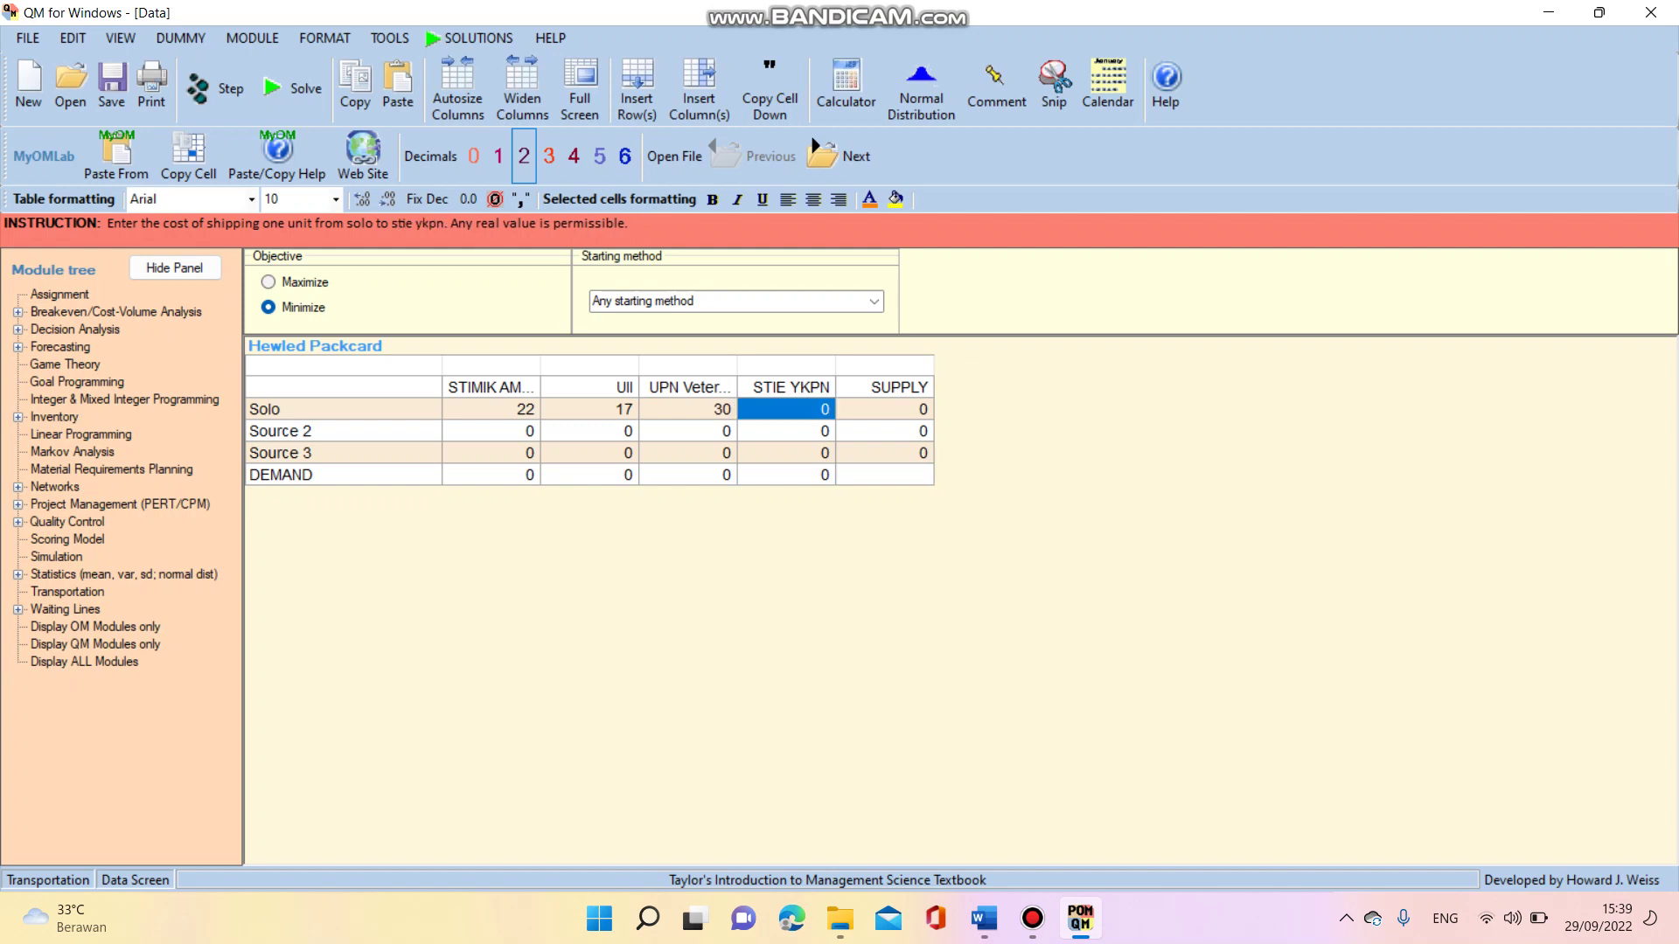
type("18")
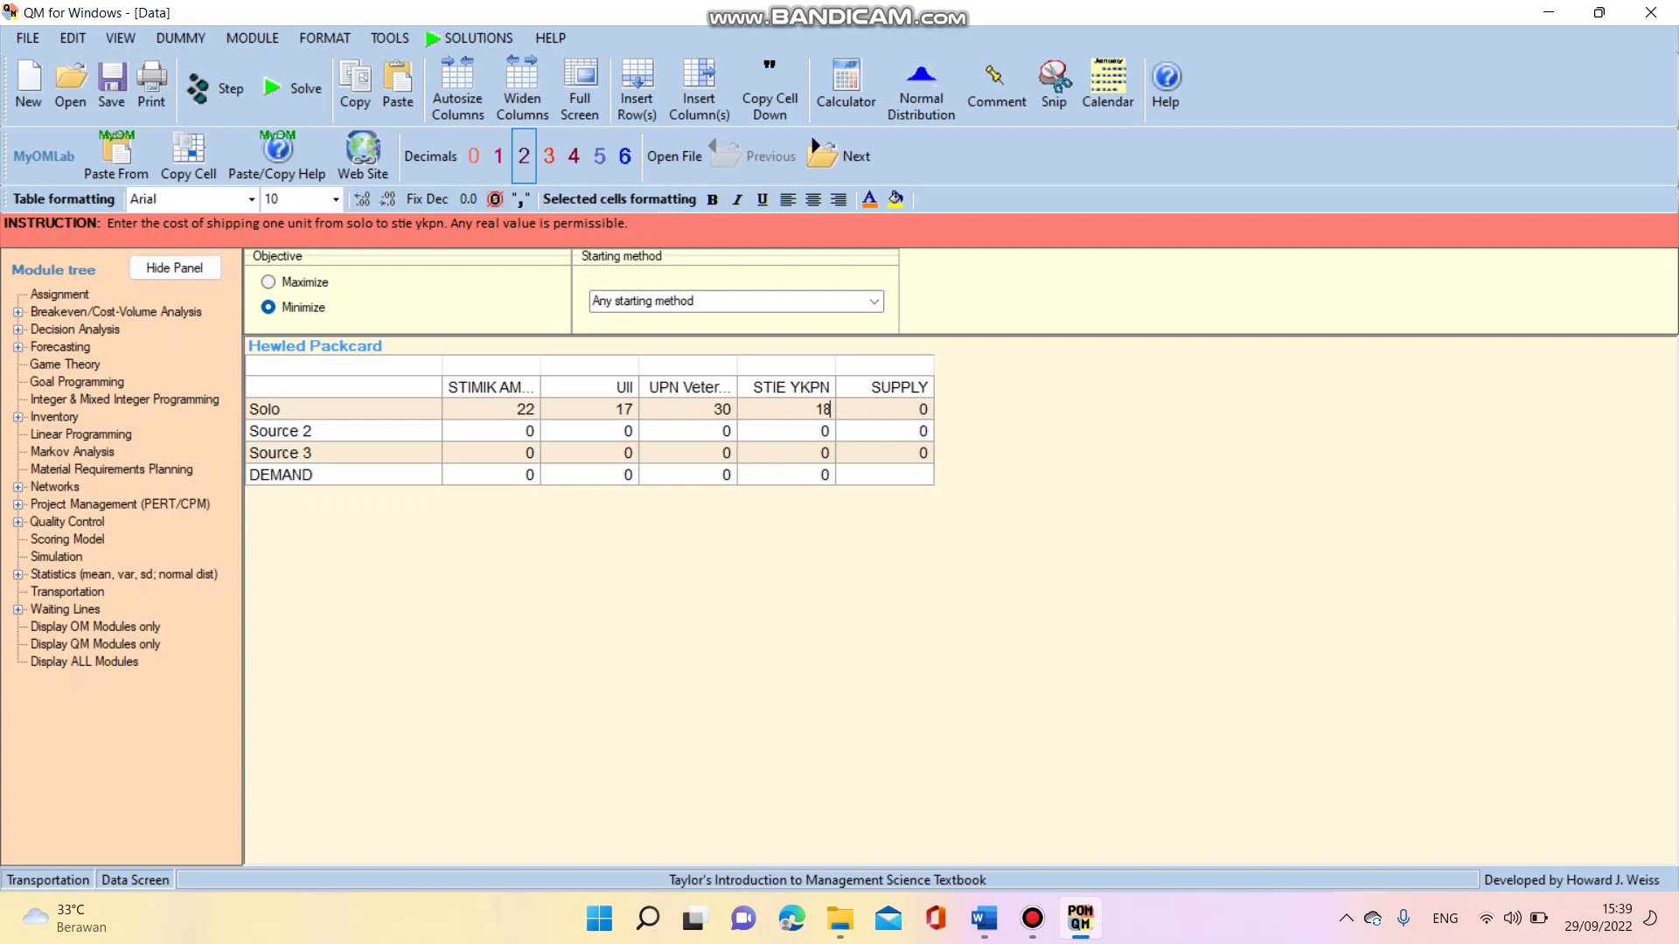
key("Tab")
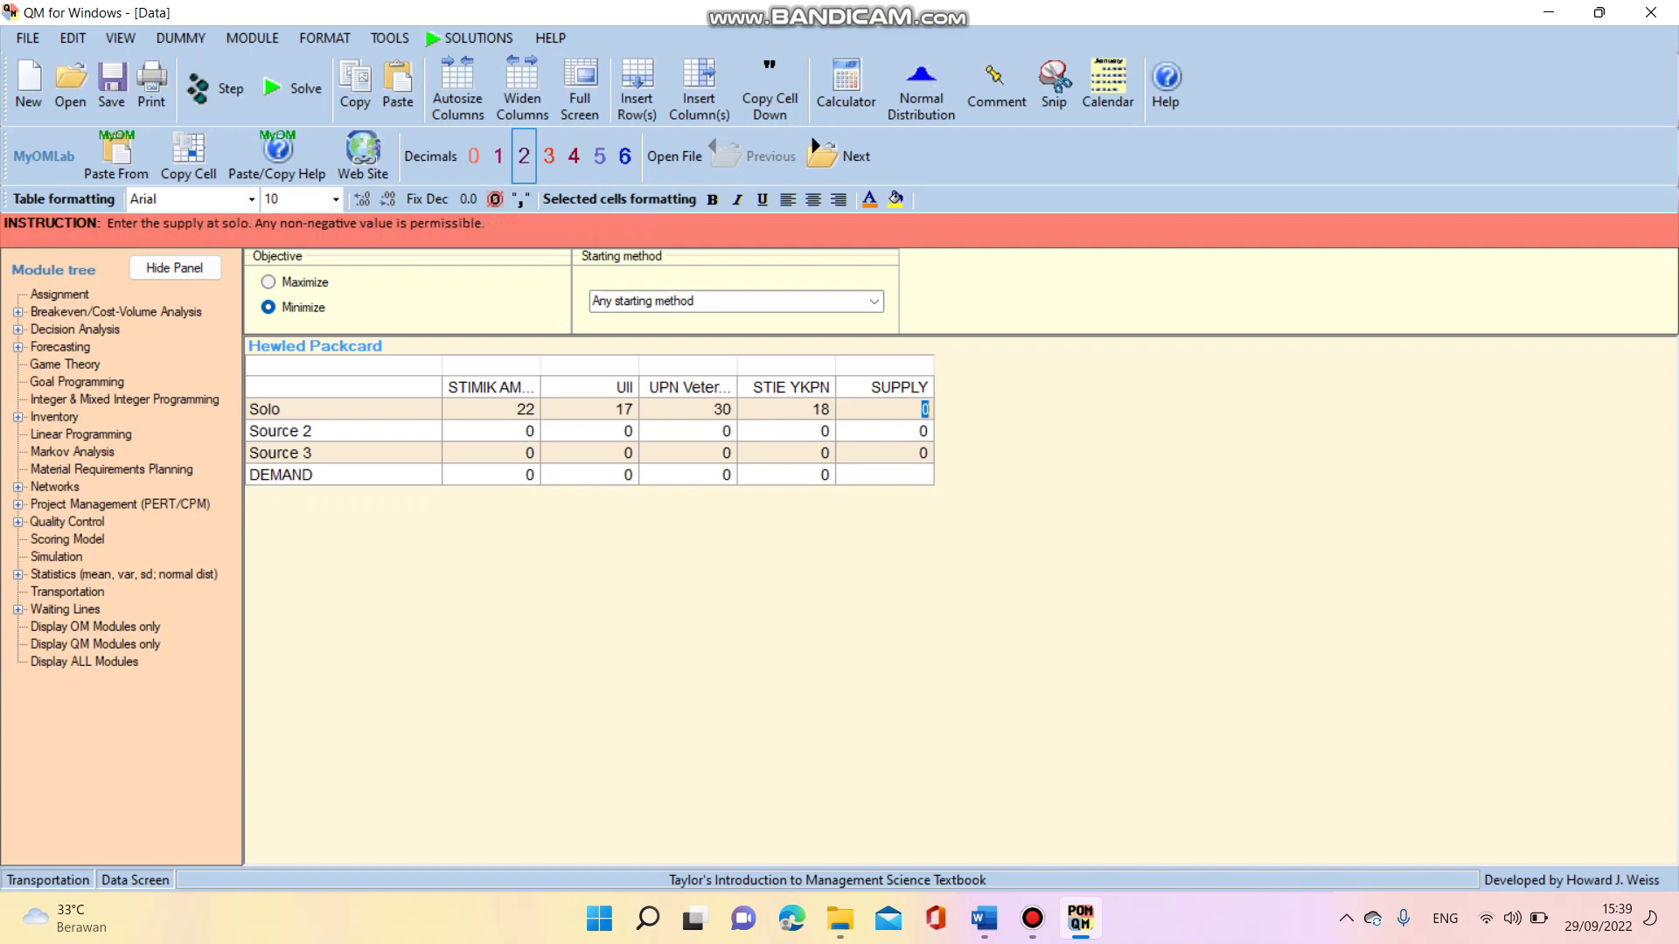
type("420")
key("Tab")
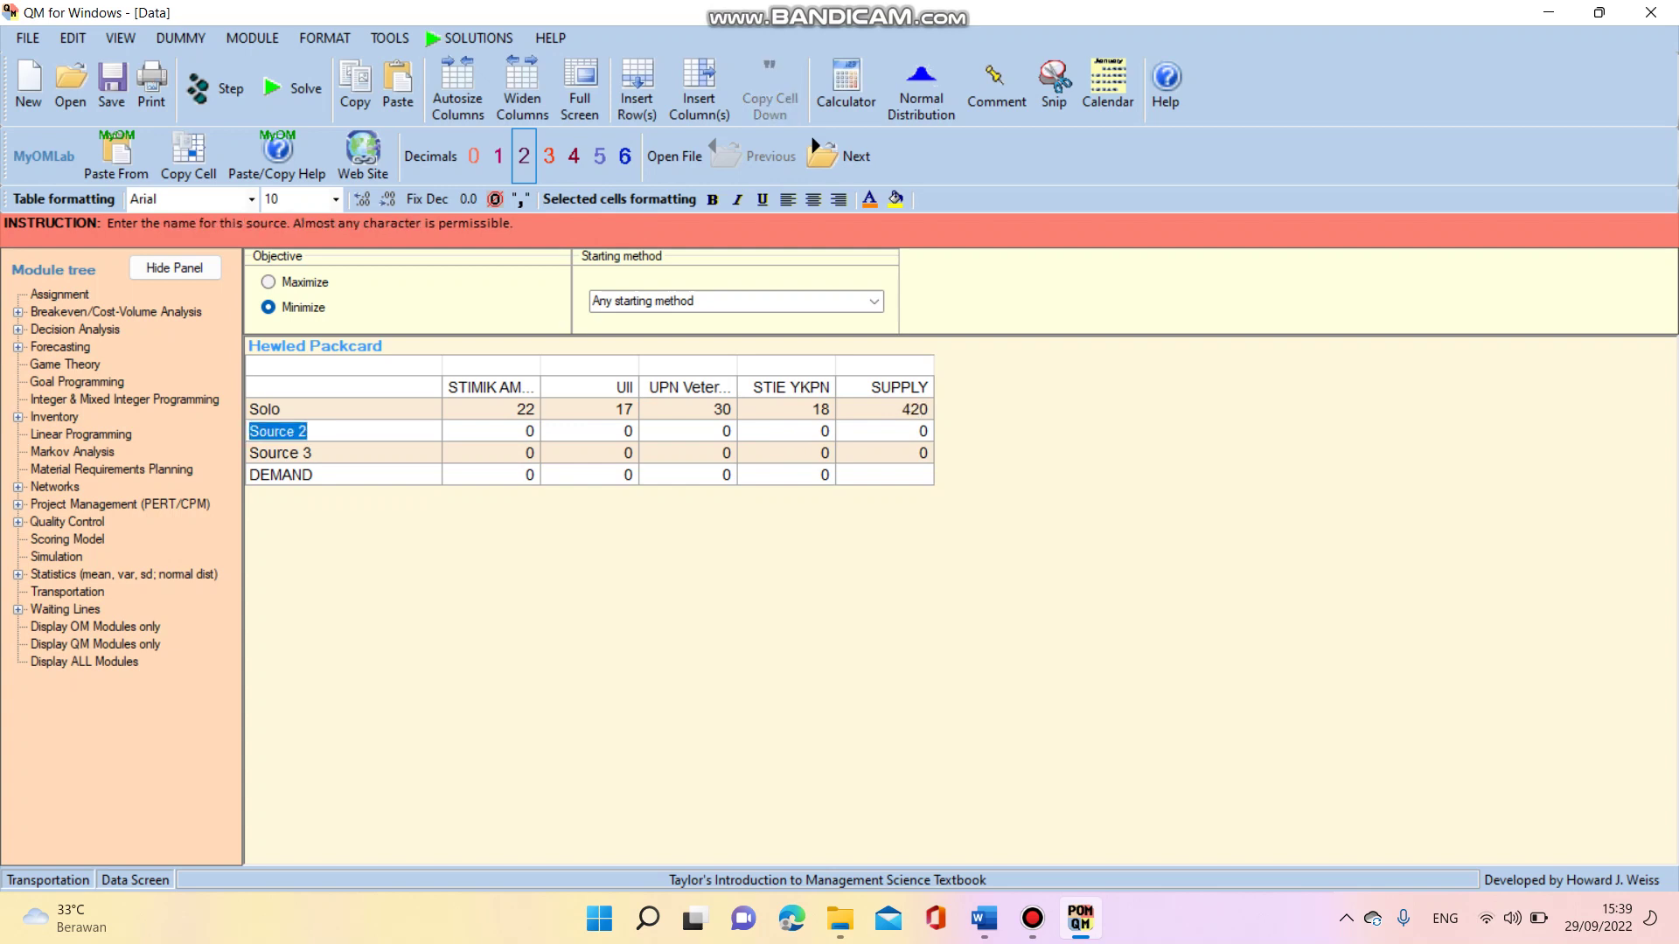
Rename the second source row as Magelang
key("BackSpace")
type("Magelang")
key("Tab")
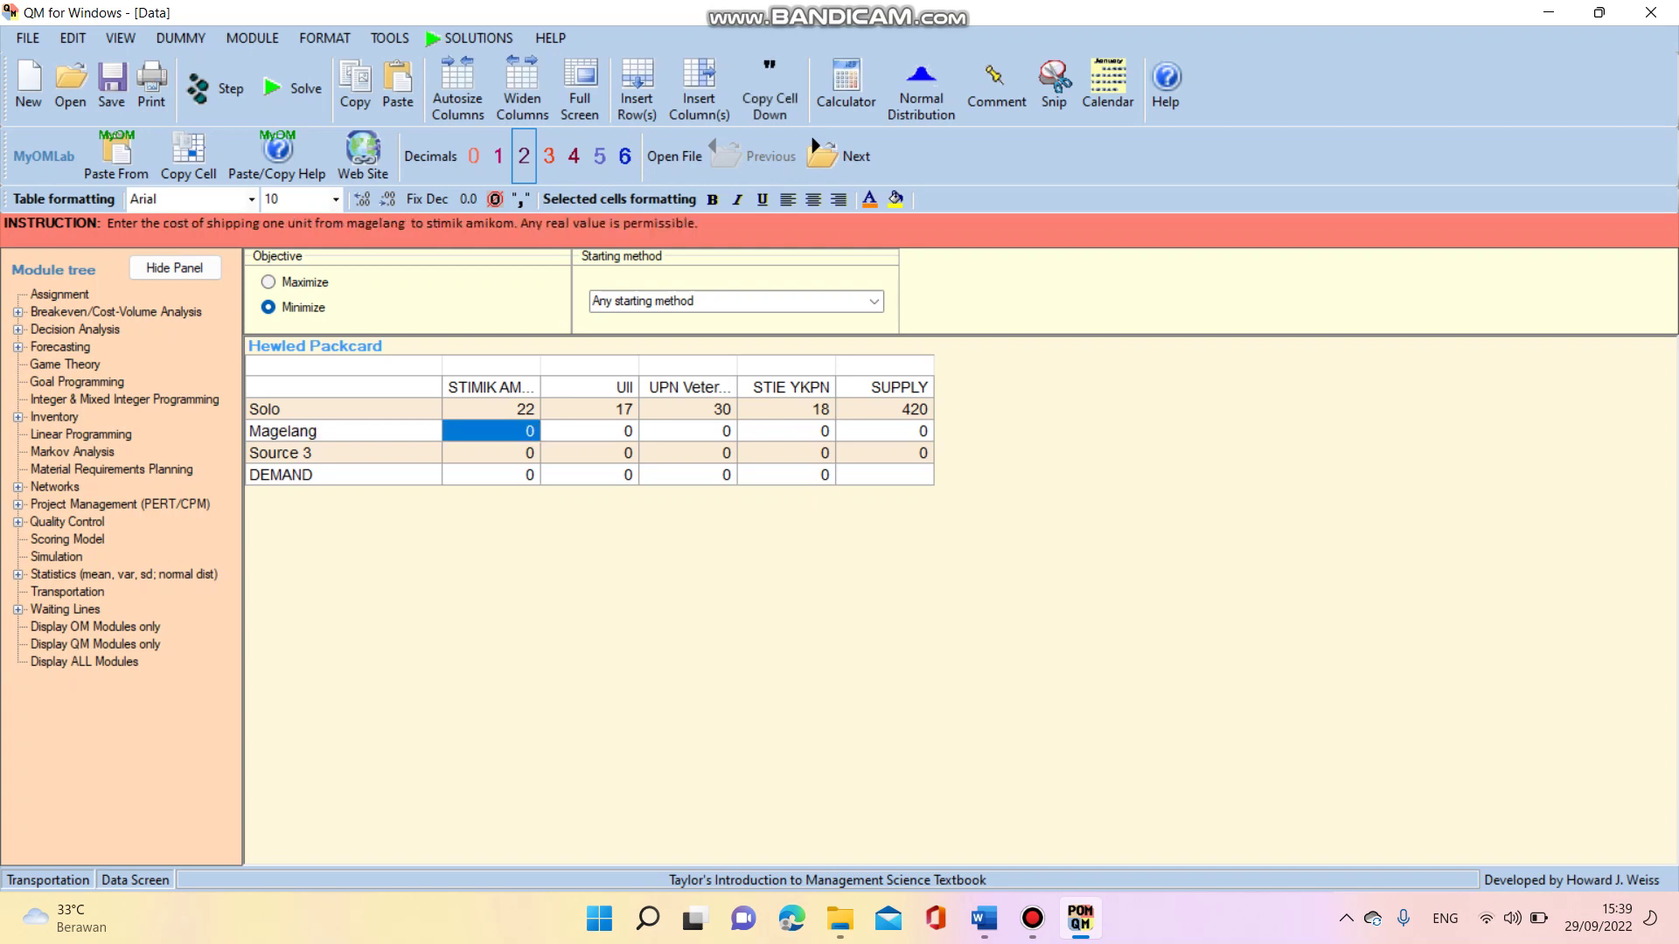
Set the shipping cost from Magelang to STIMIK AMIKOM to 15
key("Tab")
left_click(490, 431)
key("ctrl+a")
double_click(491, 431)
type("15")
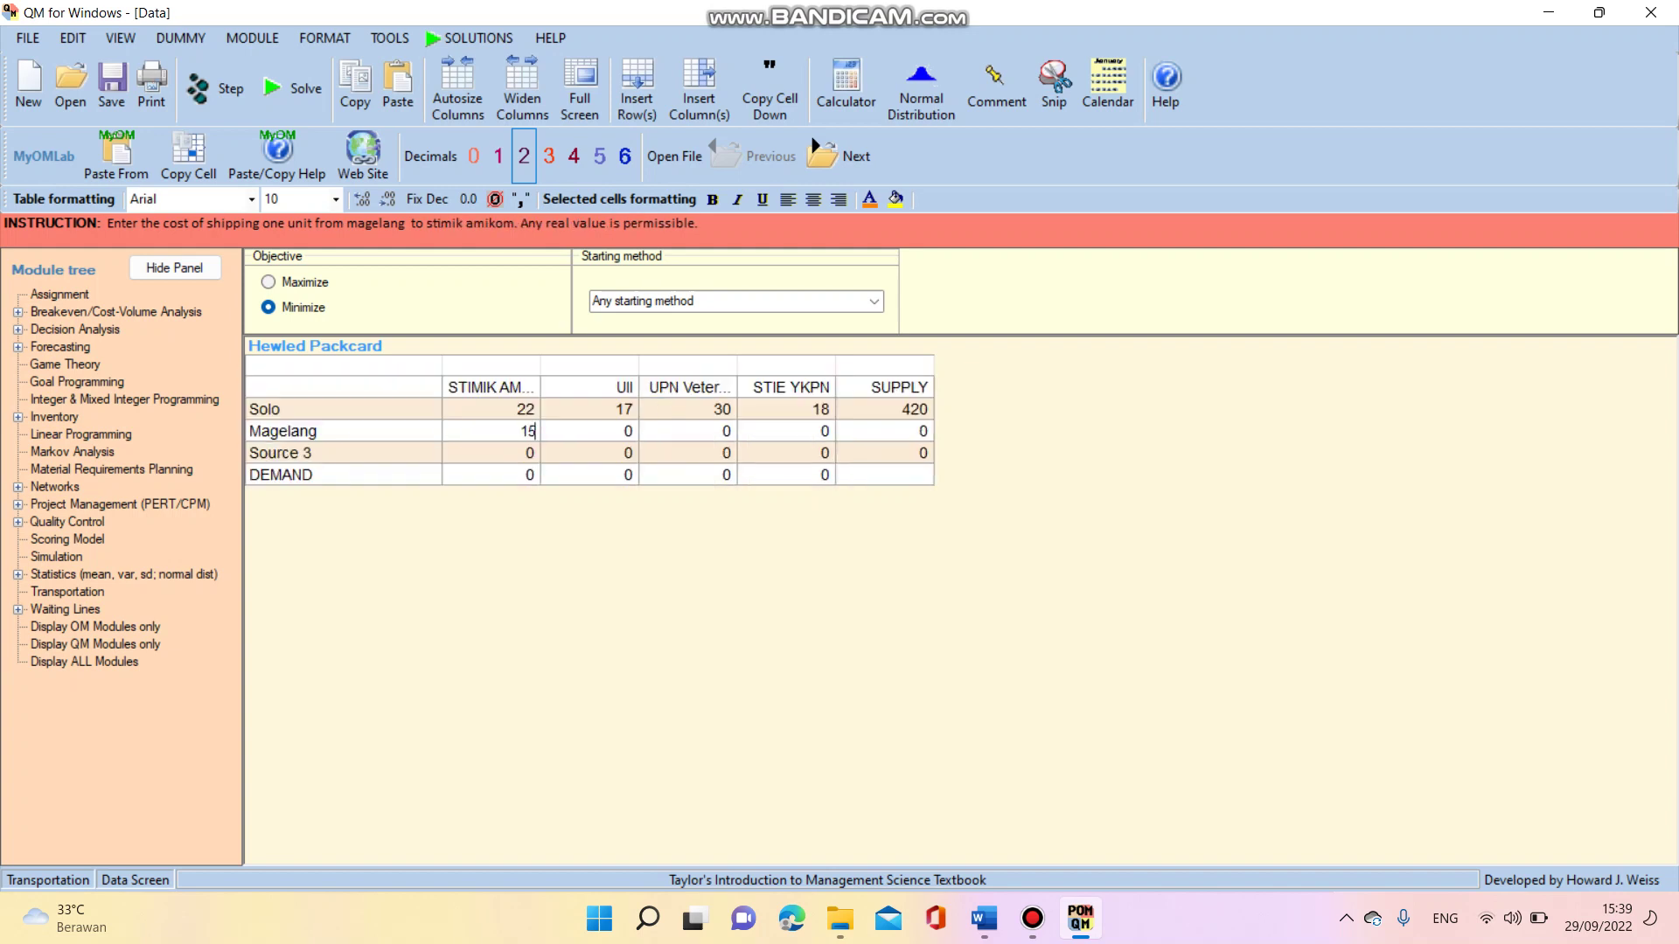
key("Tab")
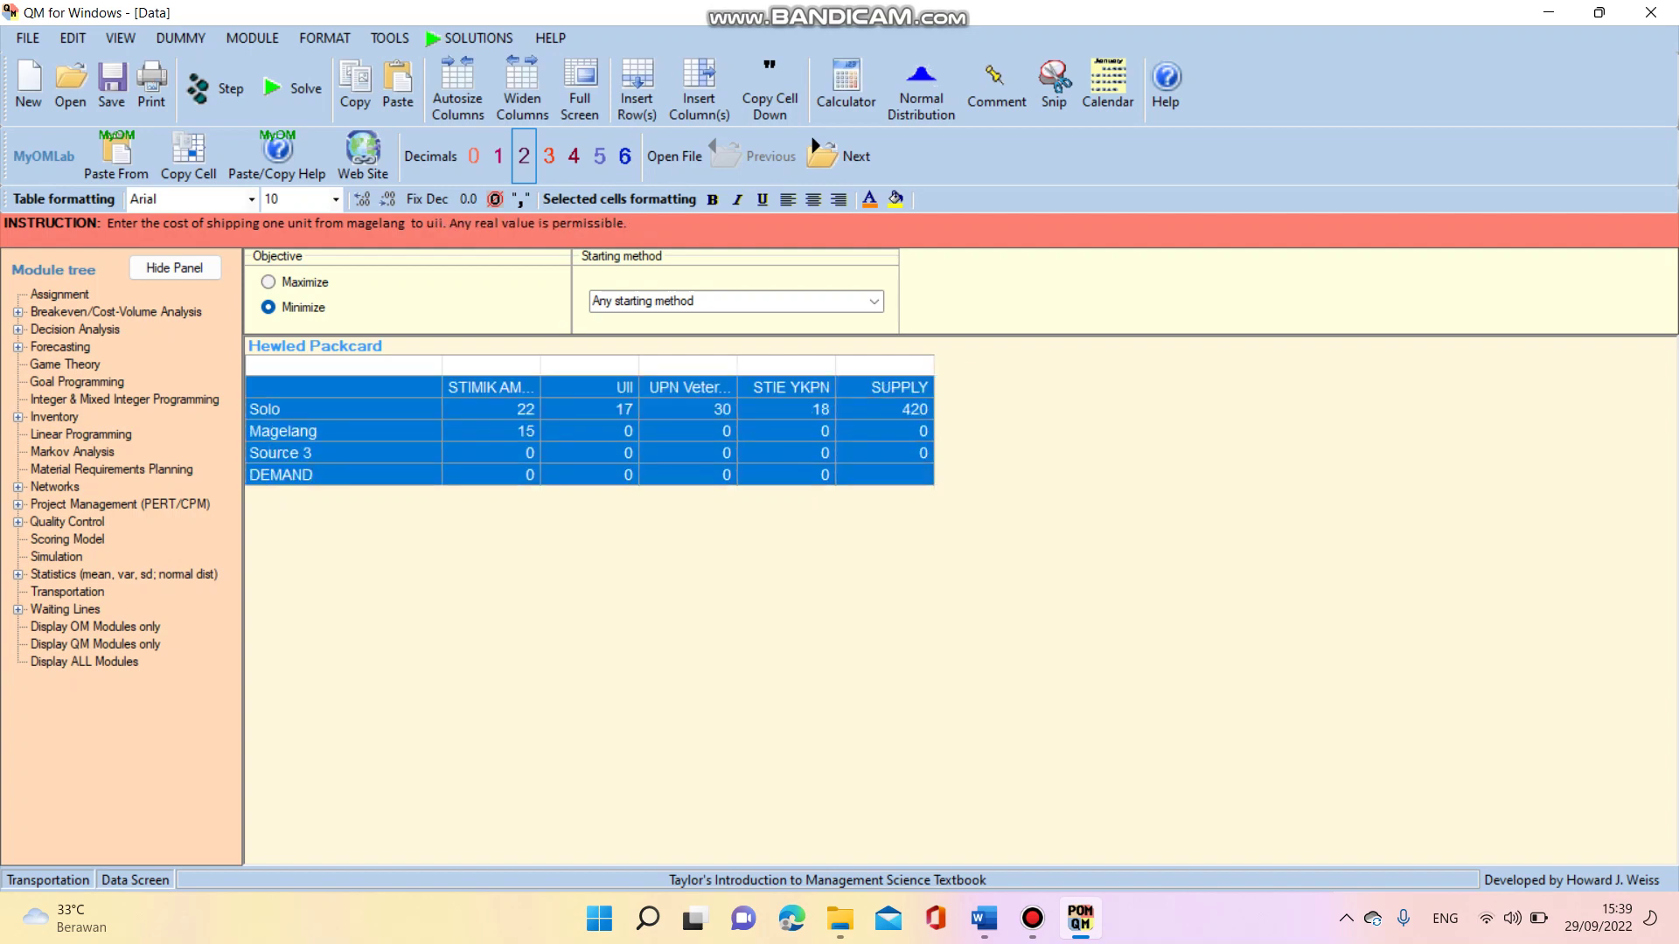
Complete the Magelang row with shipping costs 35 to UII, 20 to UPN Veteran and 25 to STIE YKPN, and a supply of 610
type("3")
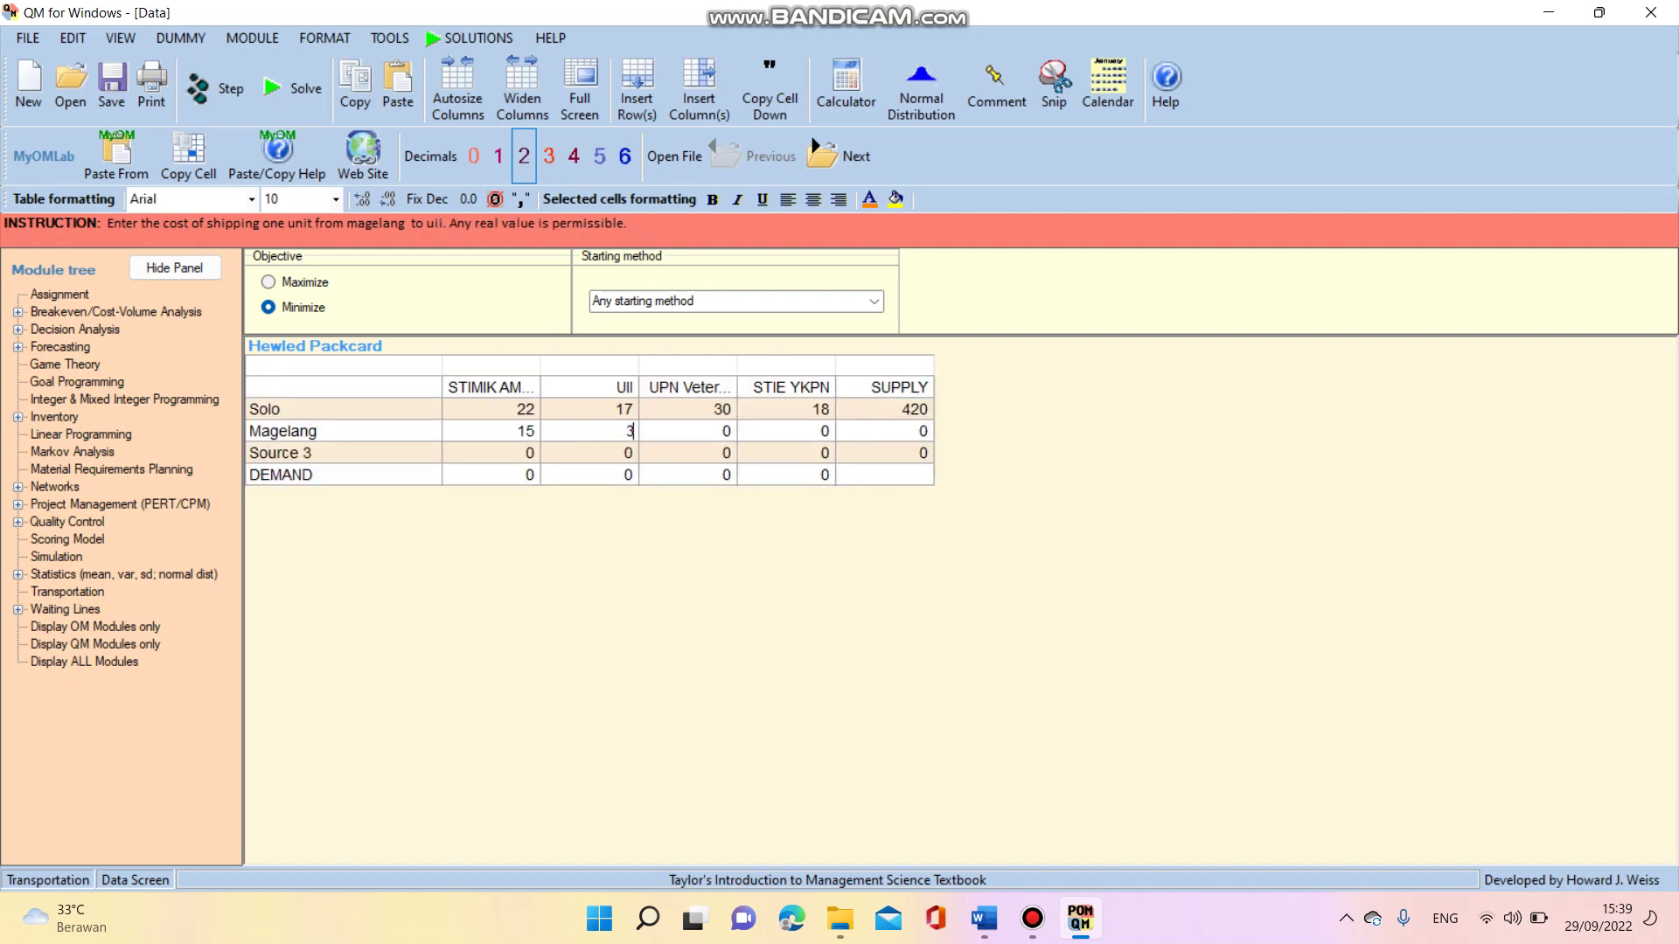
type("5")
key("Return")
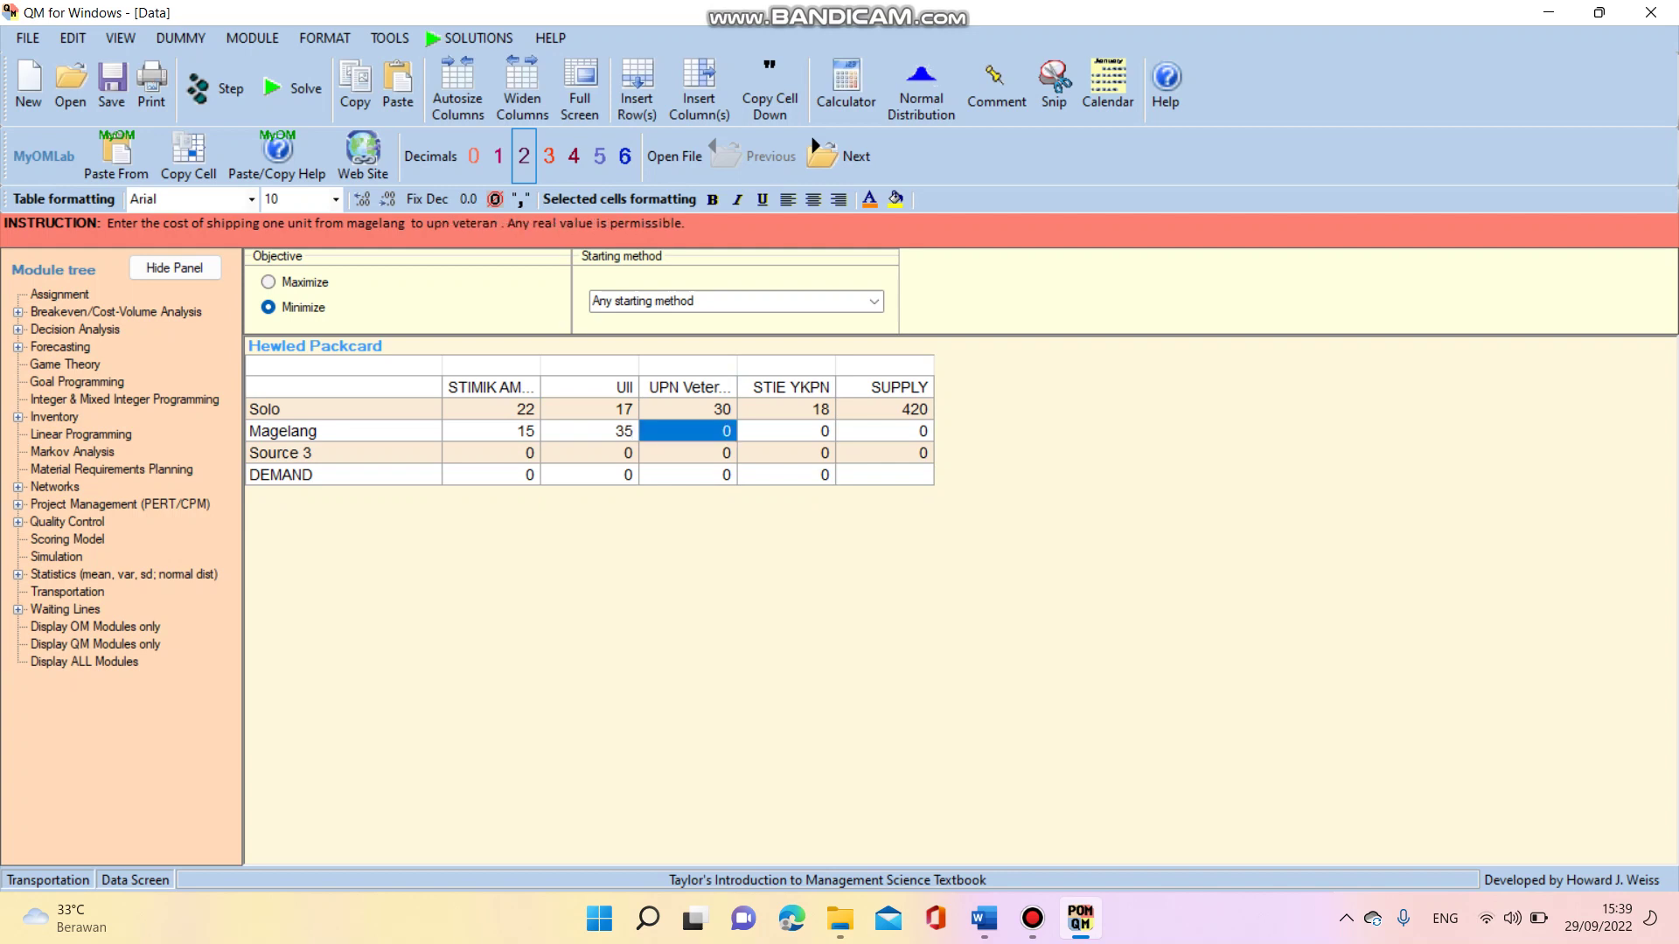
type("20")
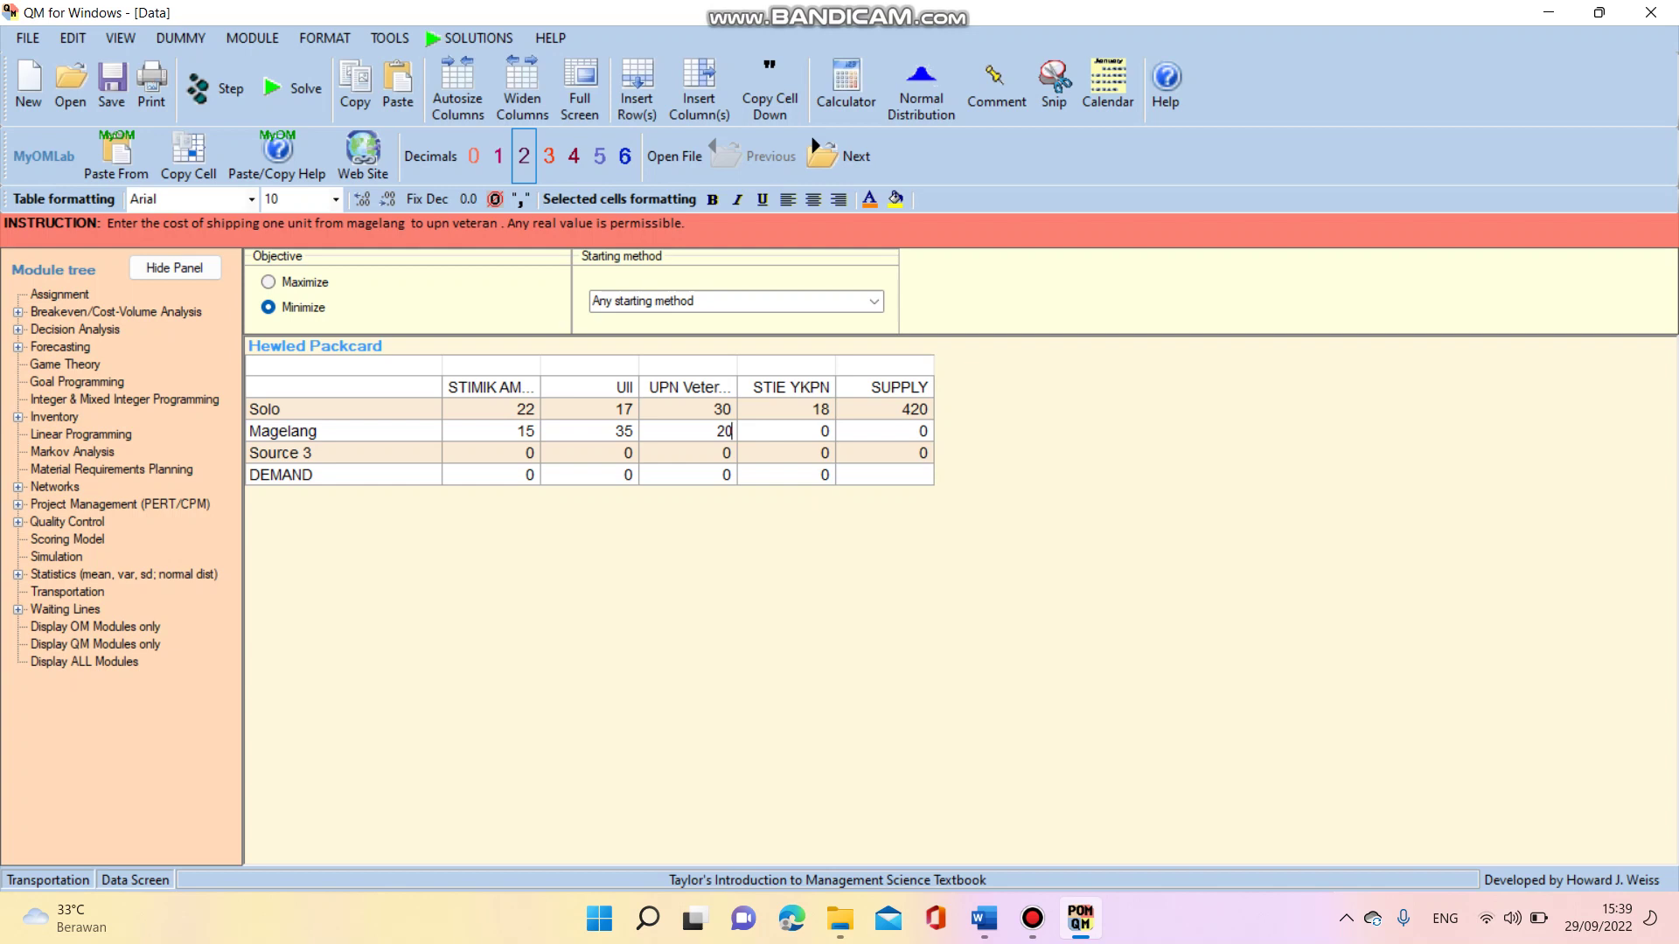
key("Return")
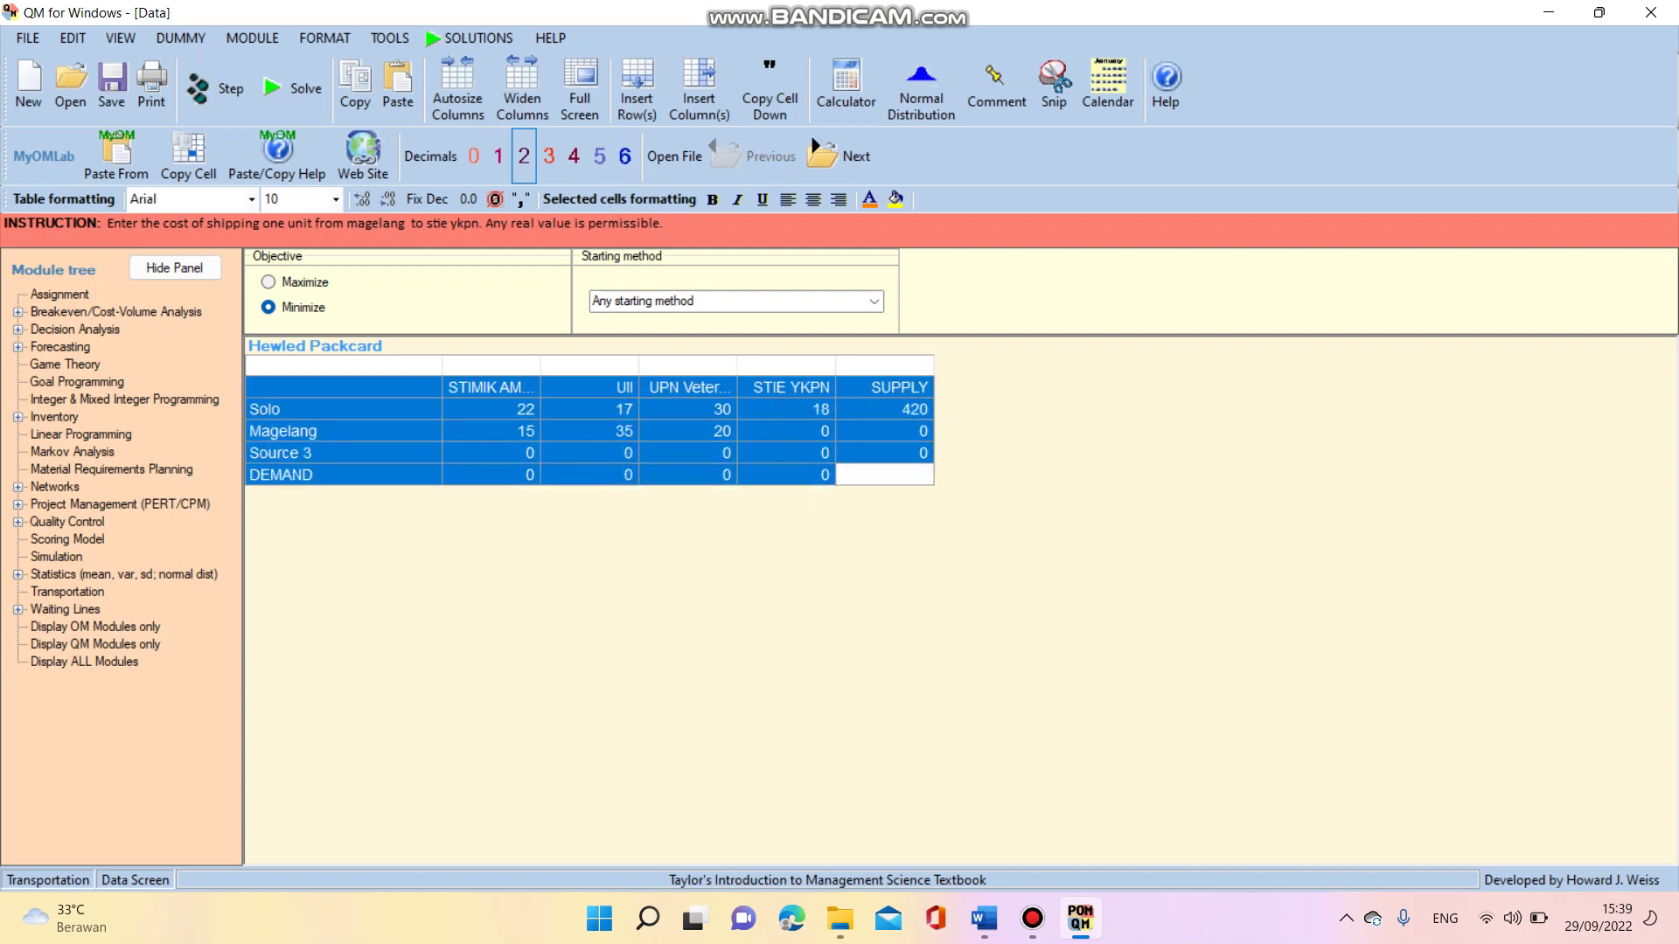
type("25")
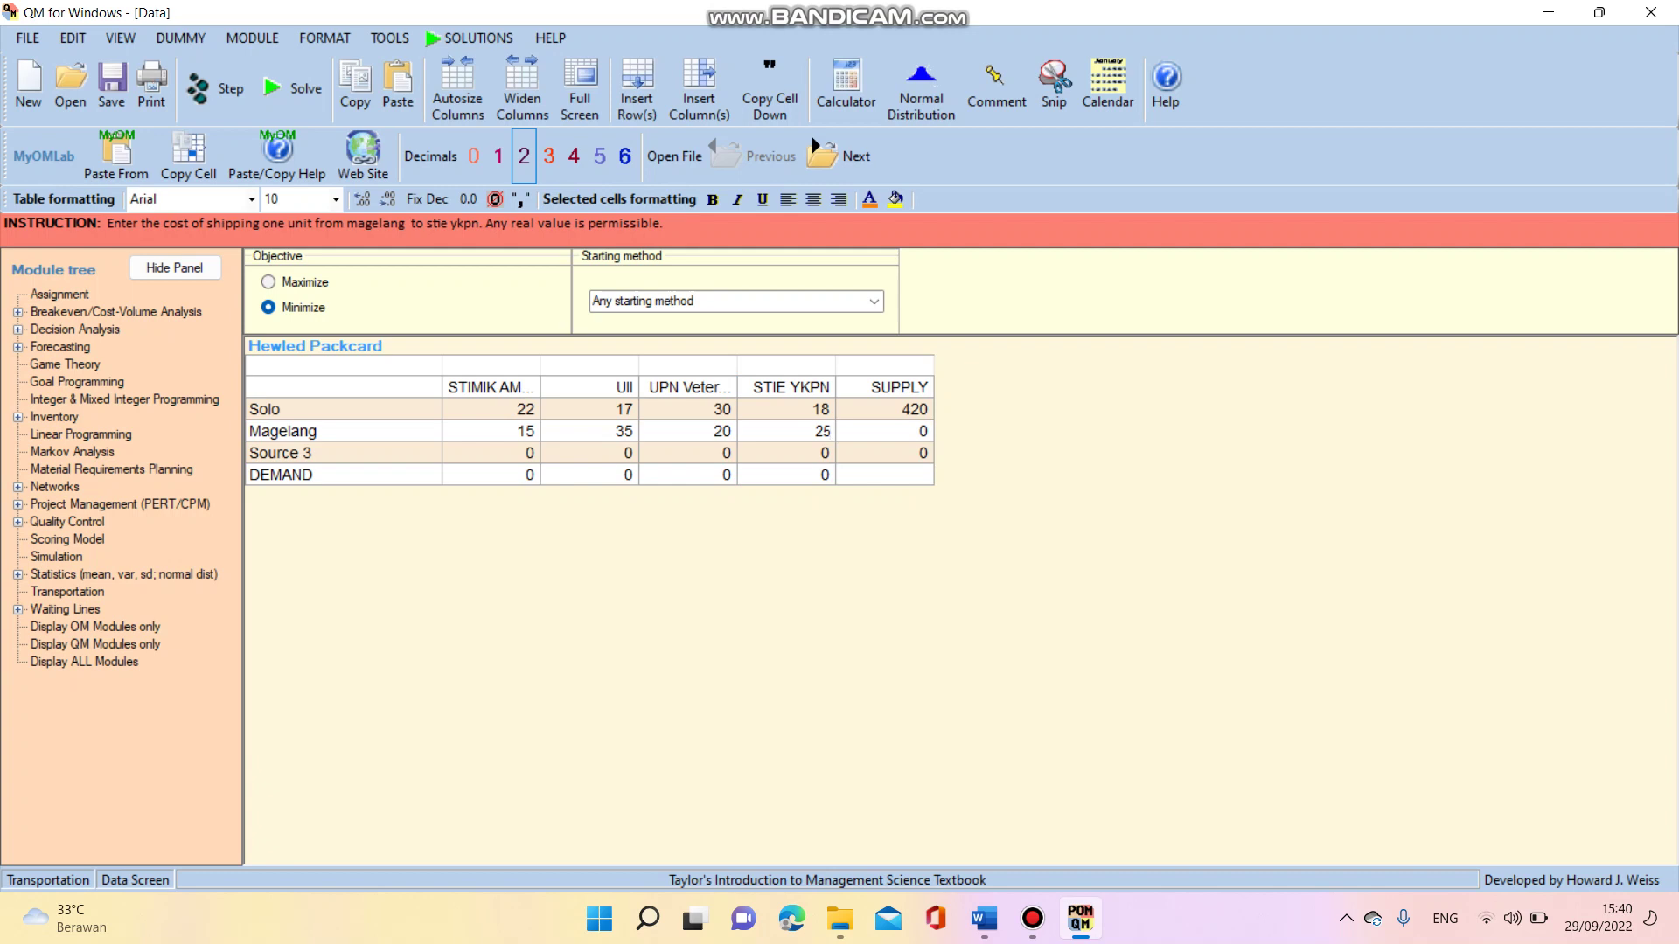
key("Return")
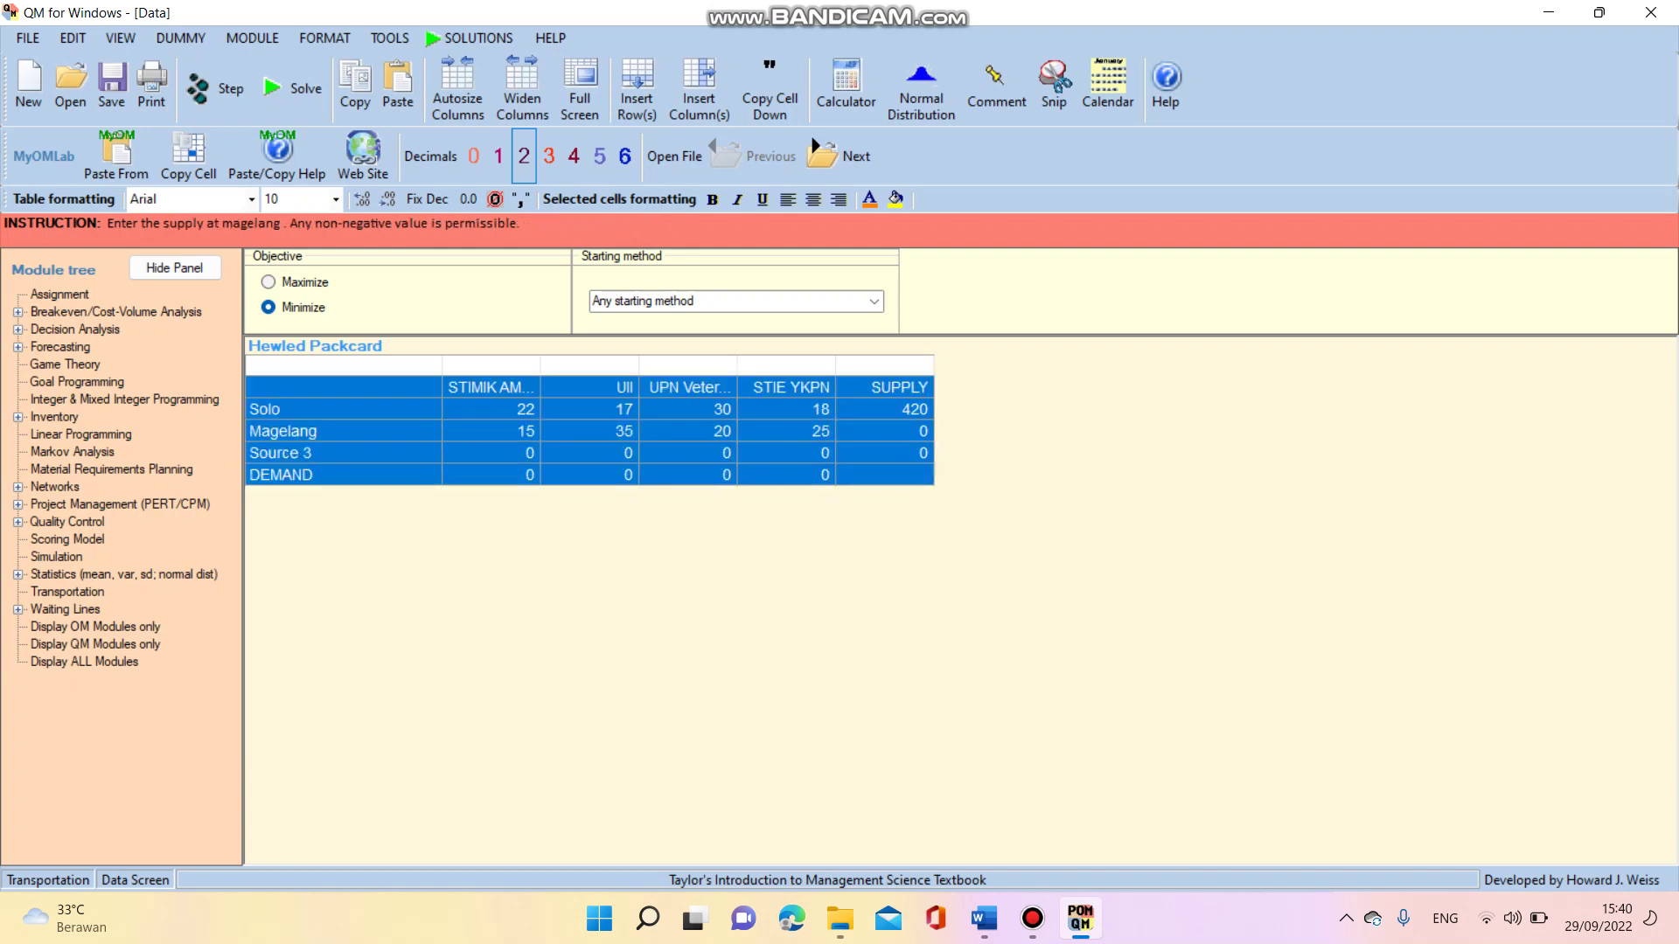
type("610")
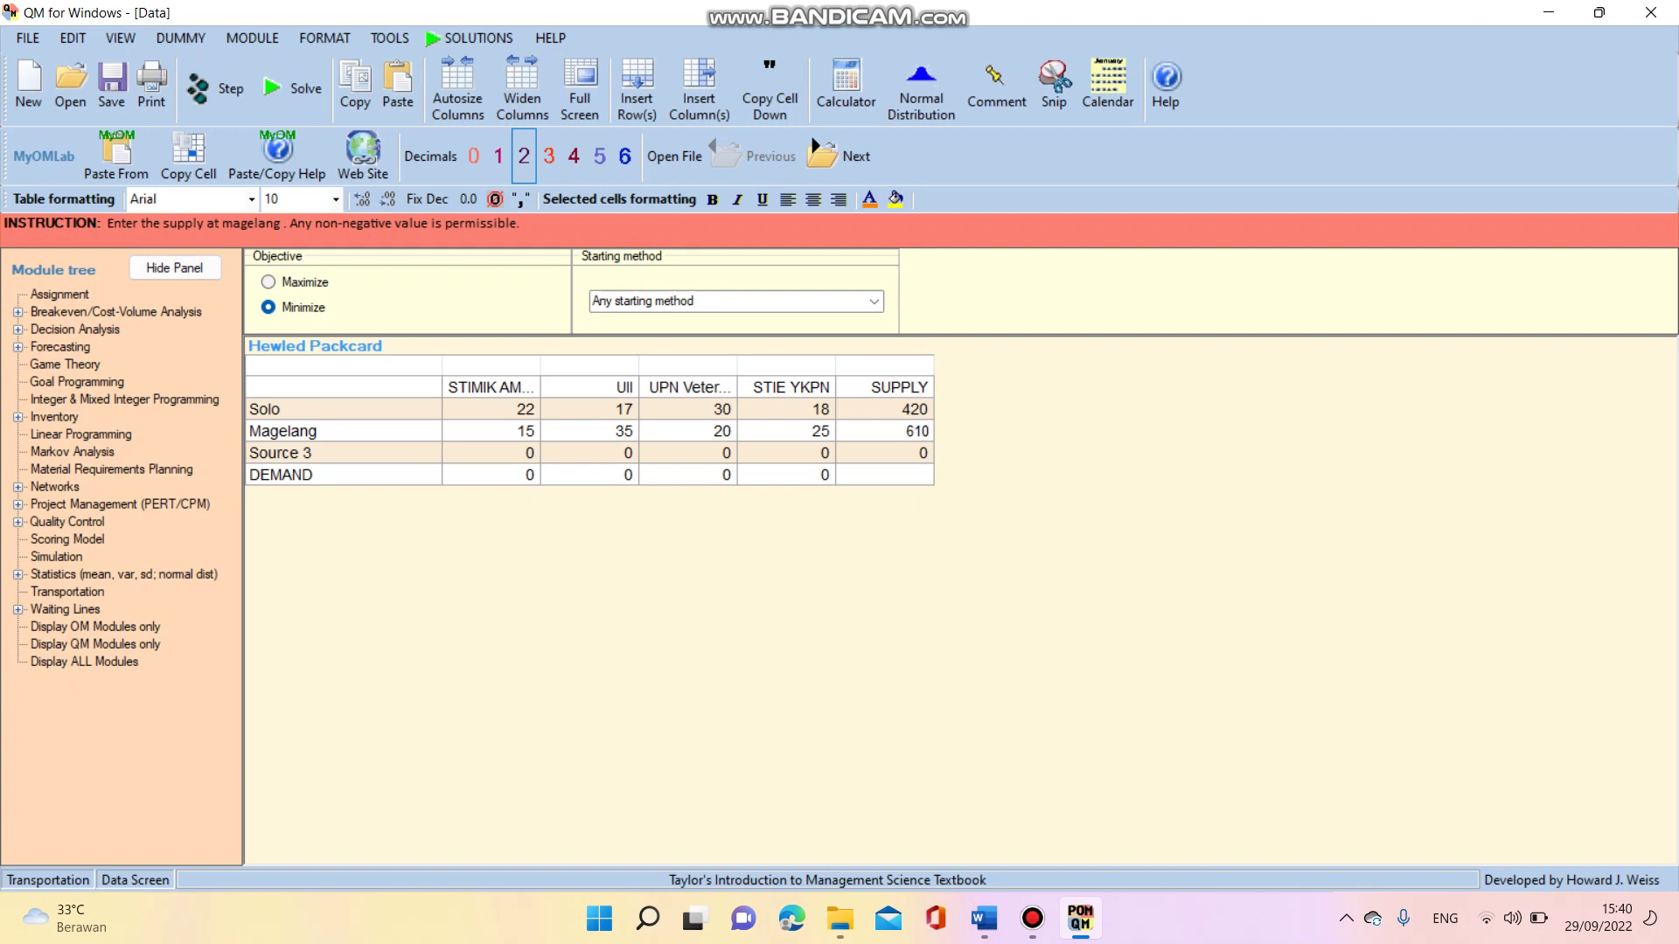
key("Return")
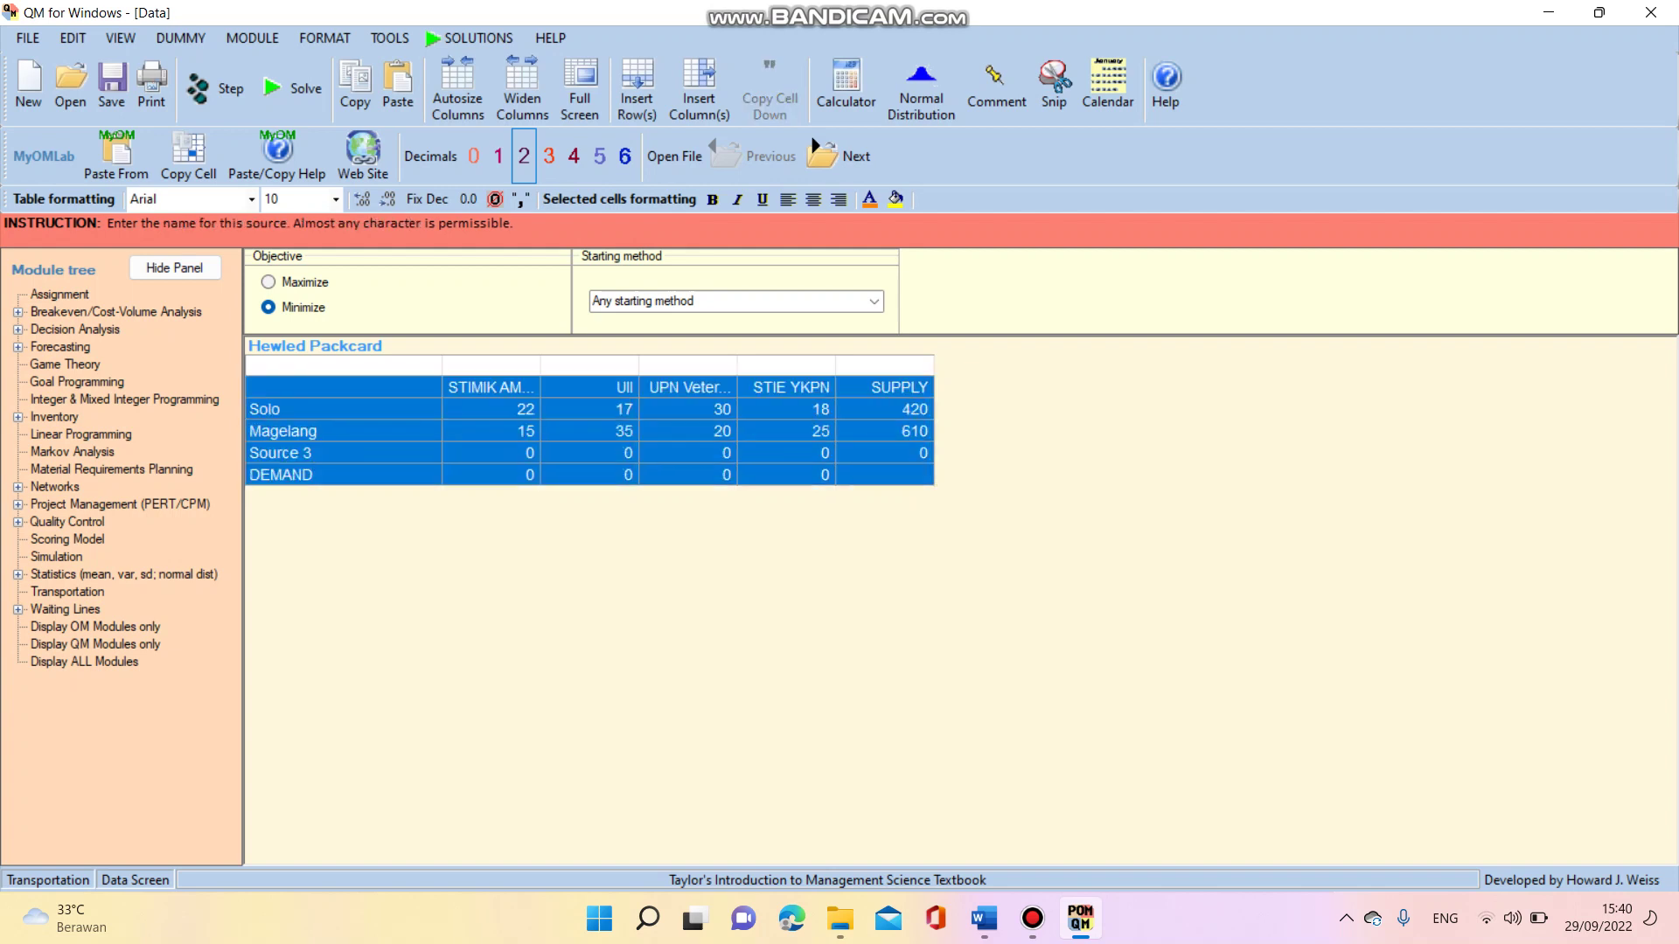
Rename the third source row as Purworejo
key("BackSpace")
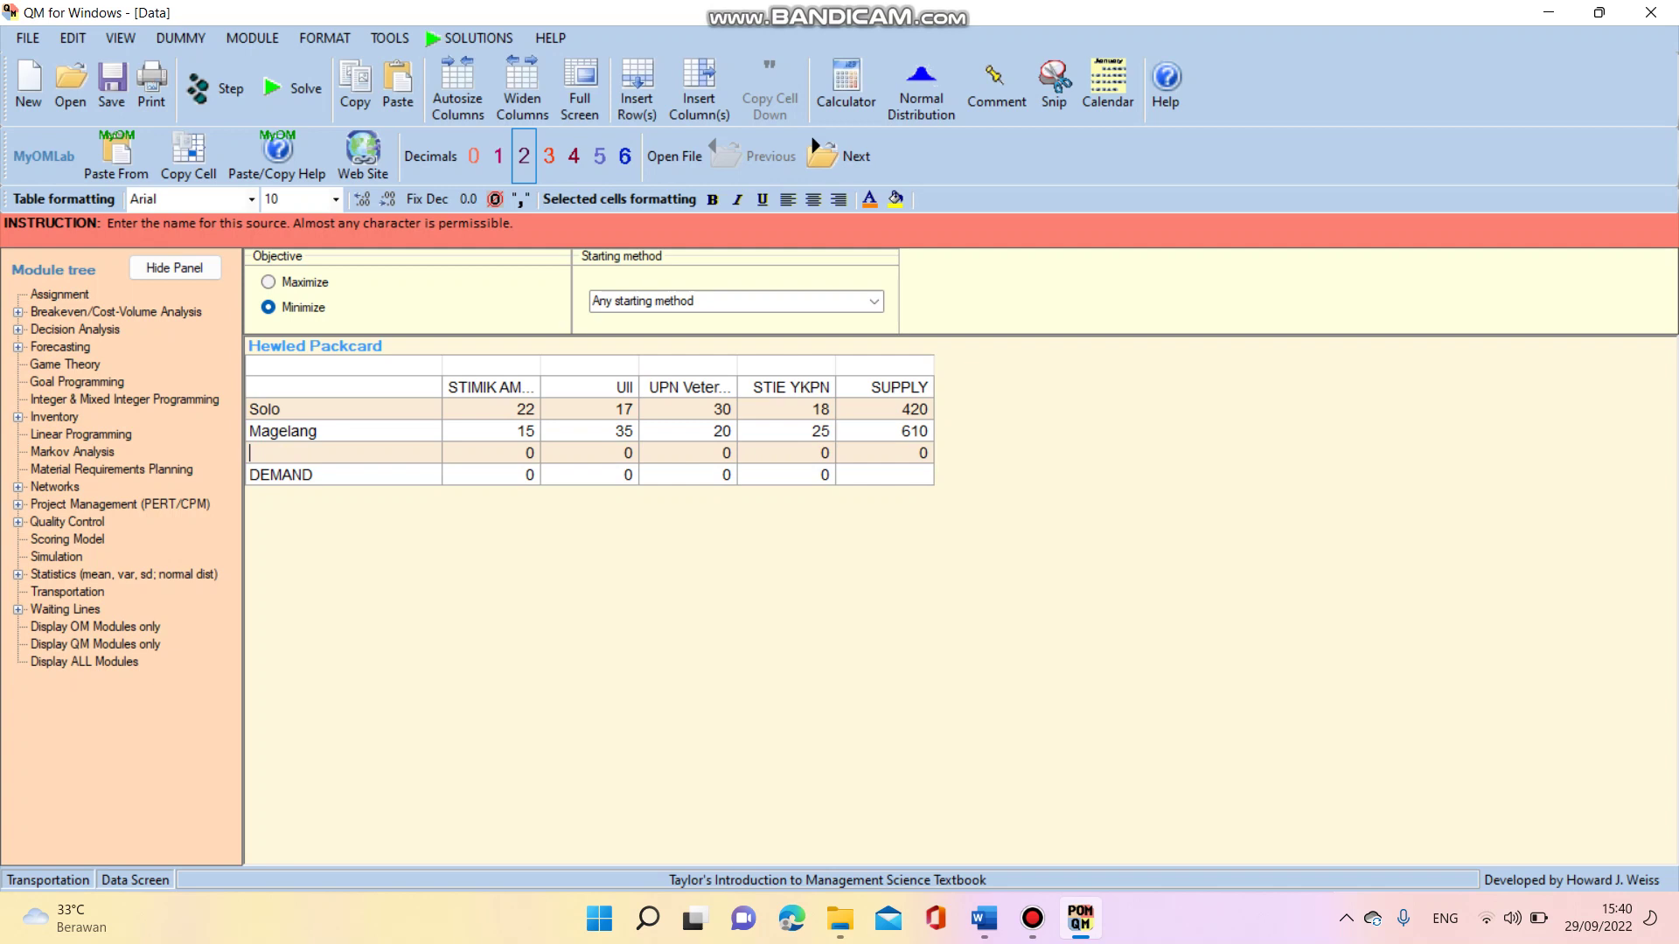
type("Purworejo")
key("Tab")
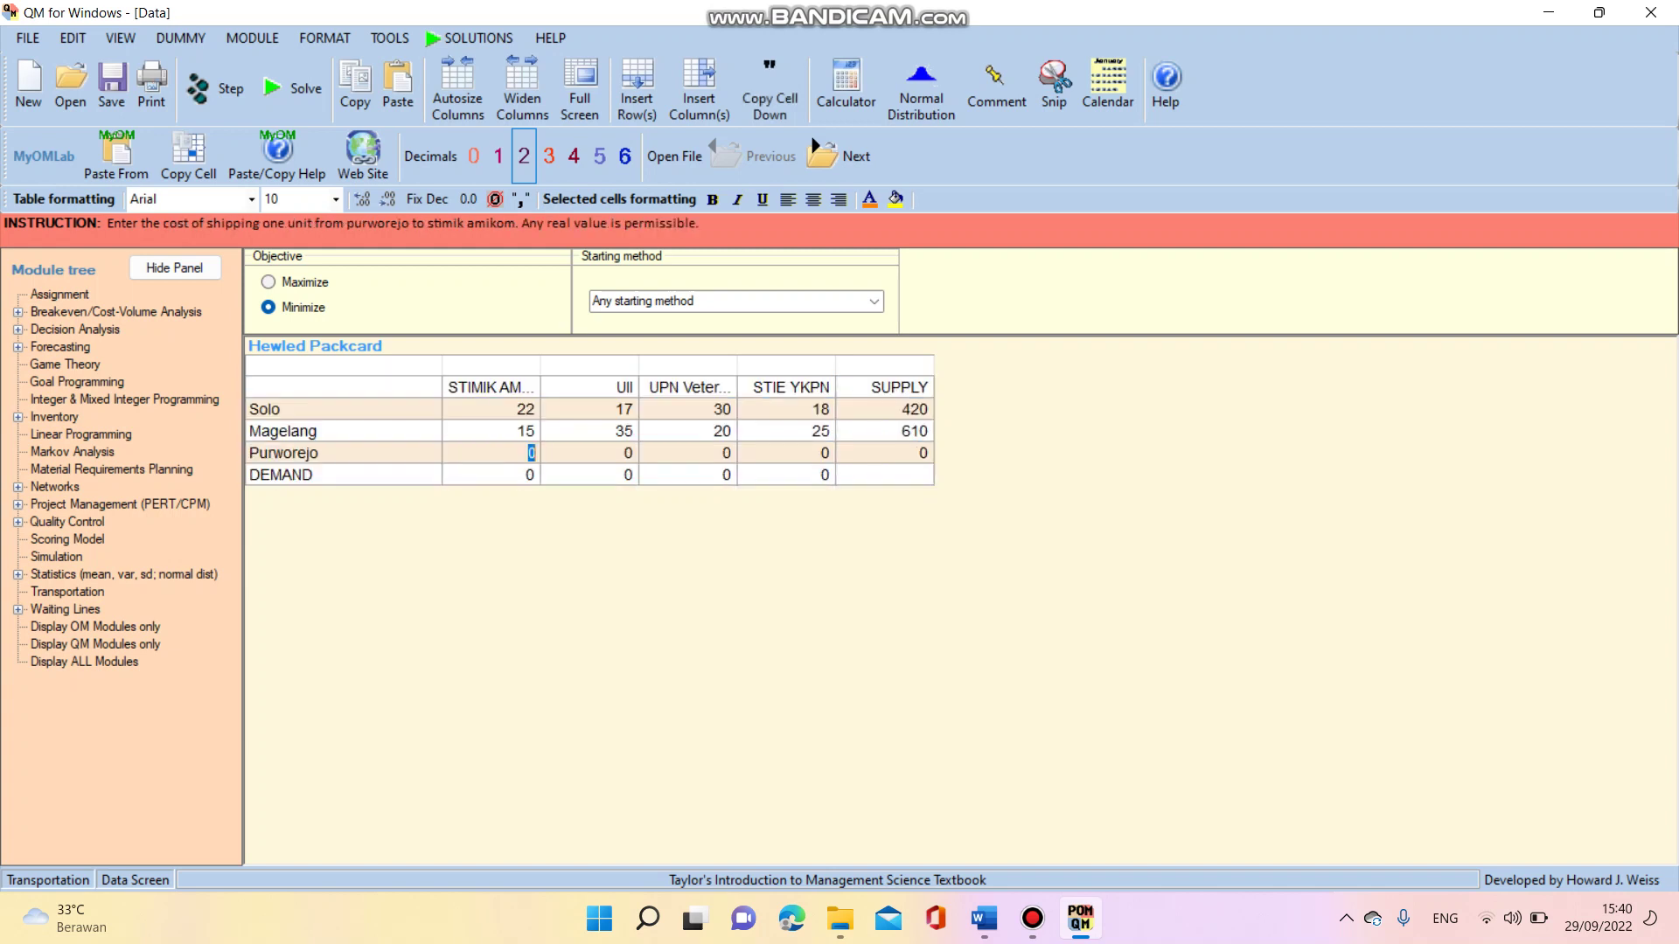
Fill the Purworejo row with shipping costs 28, 21, 16 and 14 across the four destinations, and a supply of 340
type("28")
key("Tab")
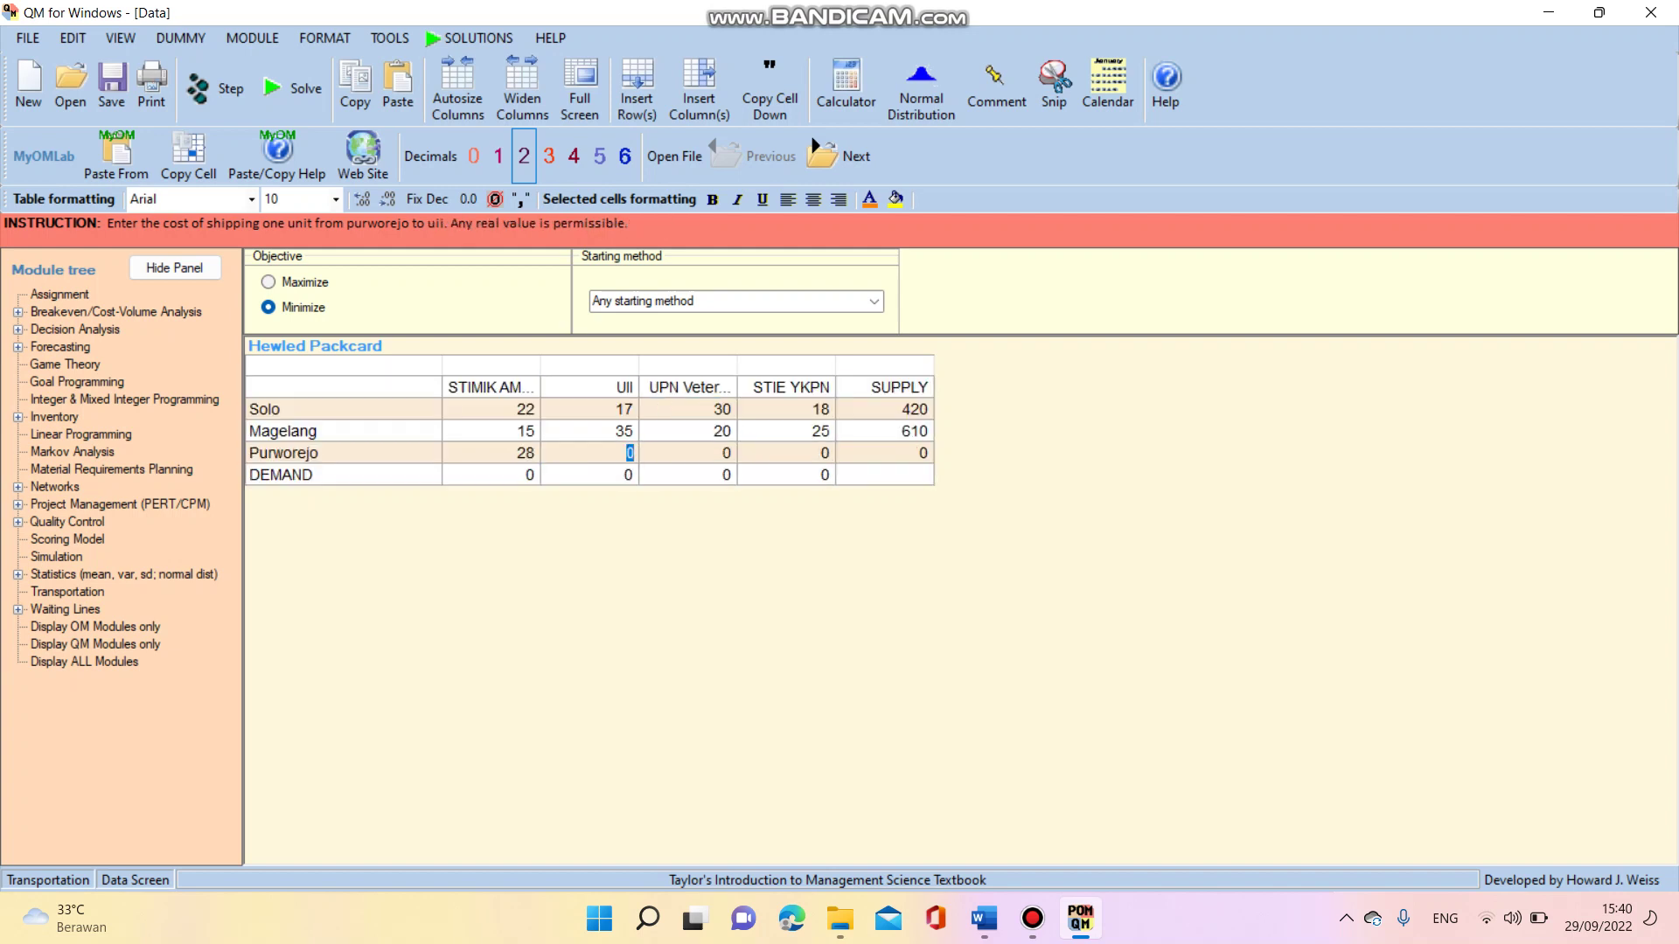
type("21")
key("Tab")
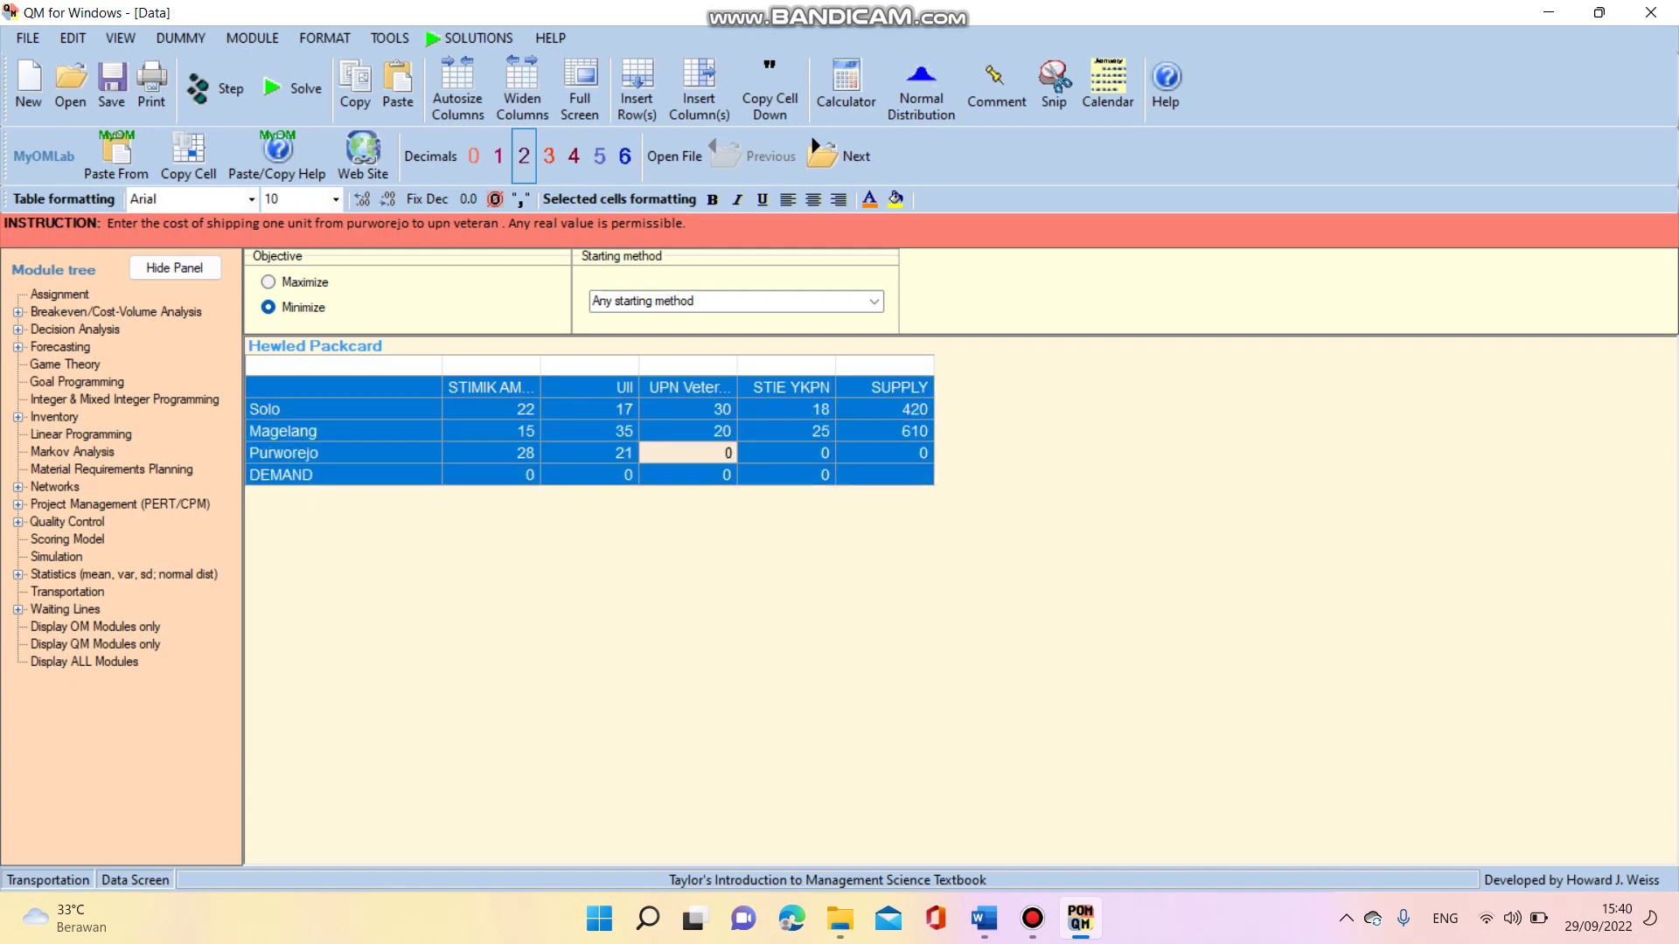
type("1")
key("BackSpace")
key("BackSpace")
type("16")
key("Return")
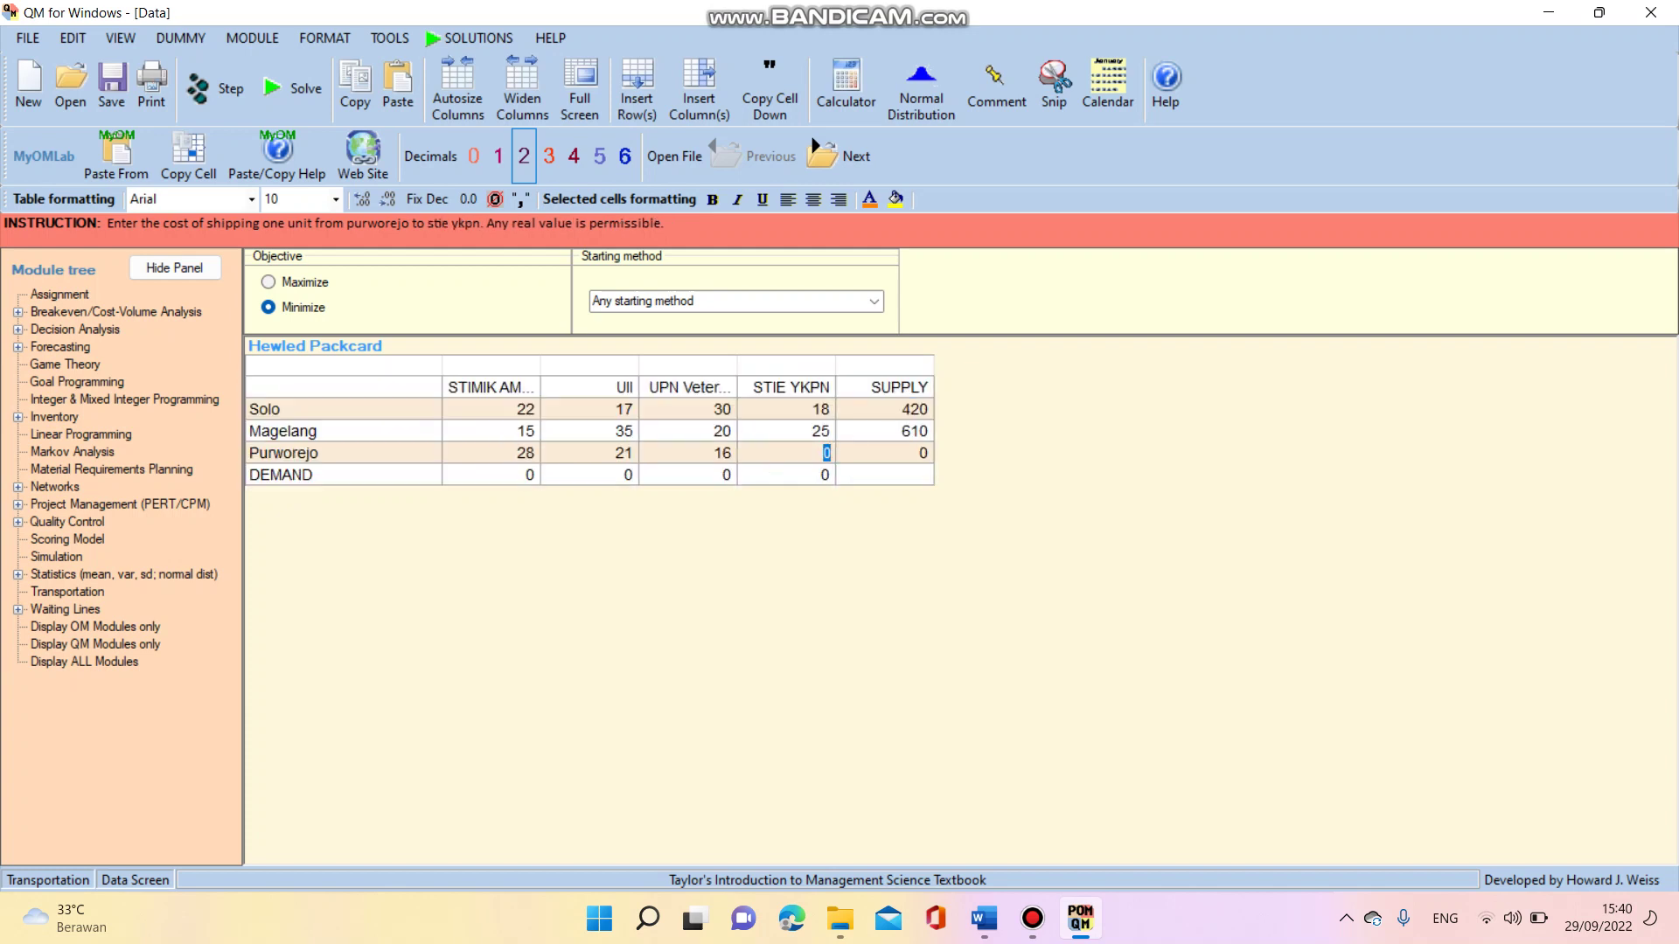
type("14")
key("Return")
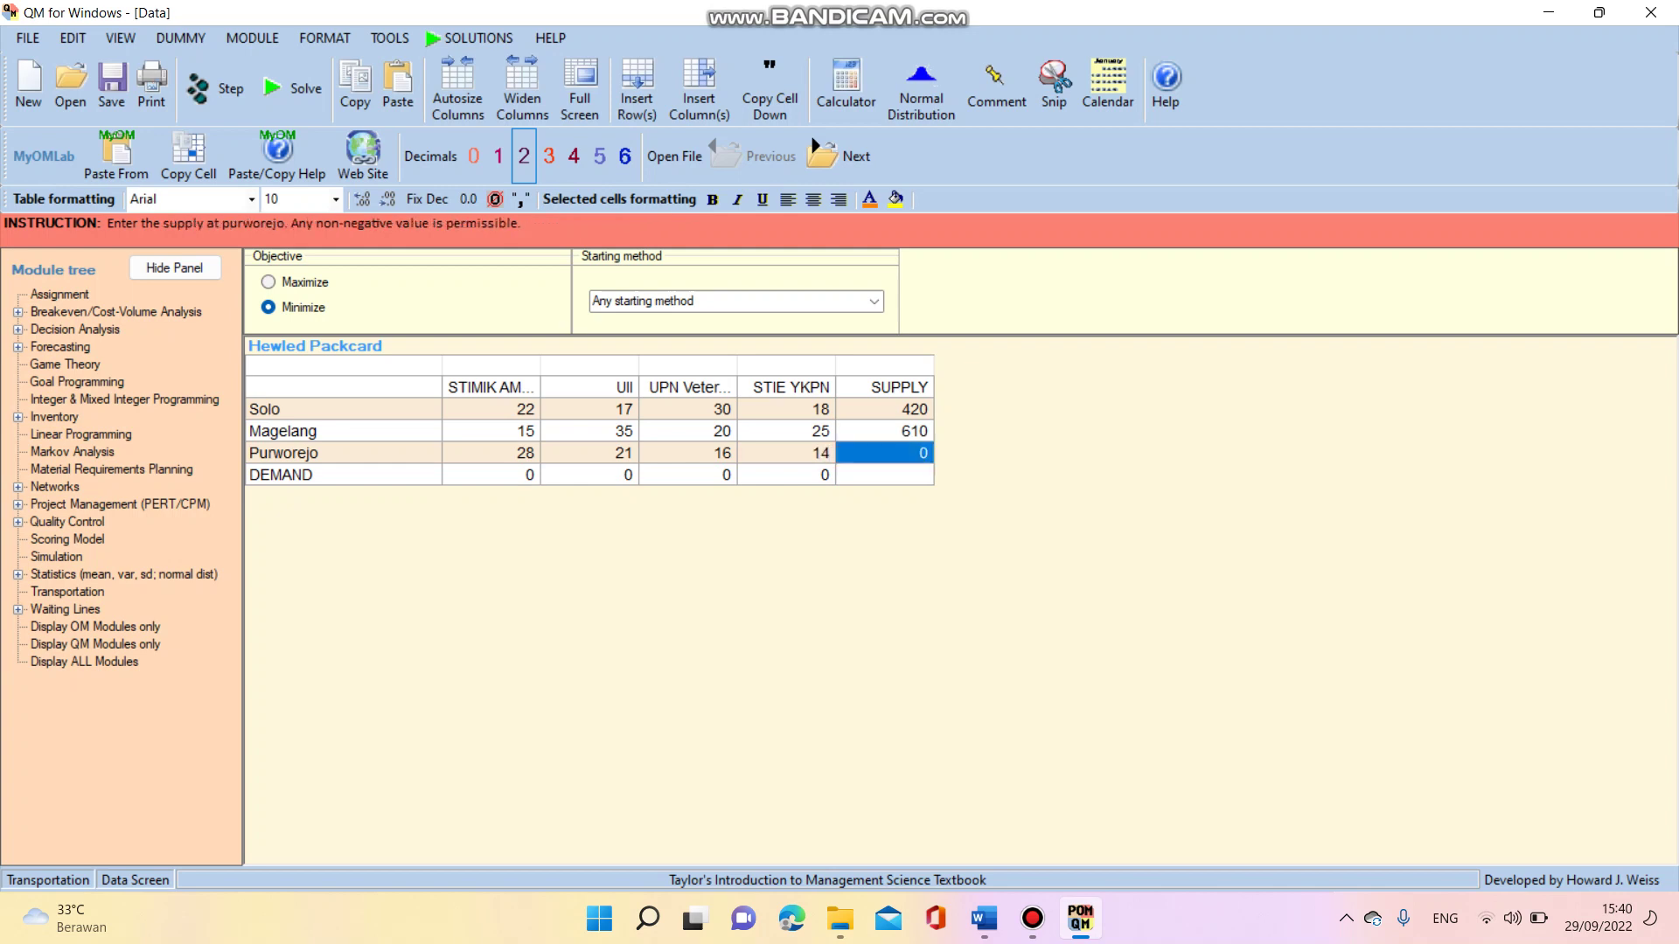
type("340")
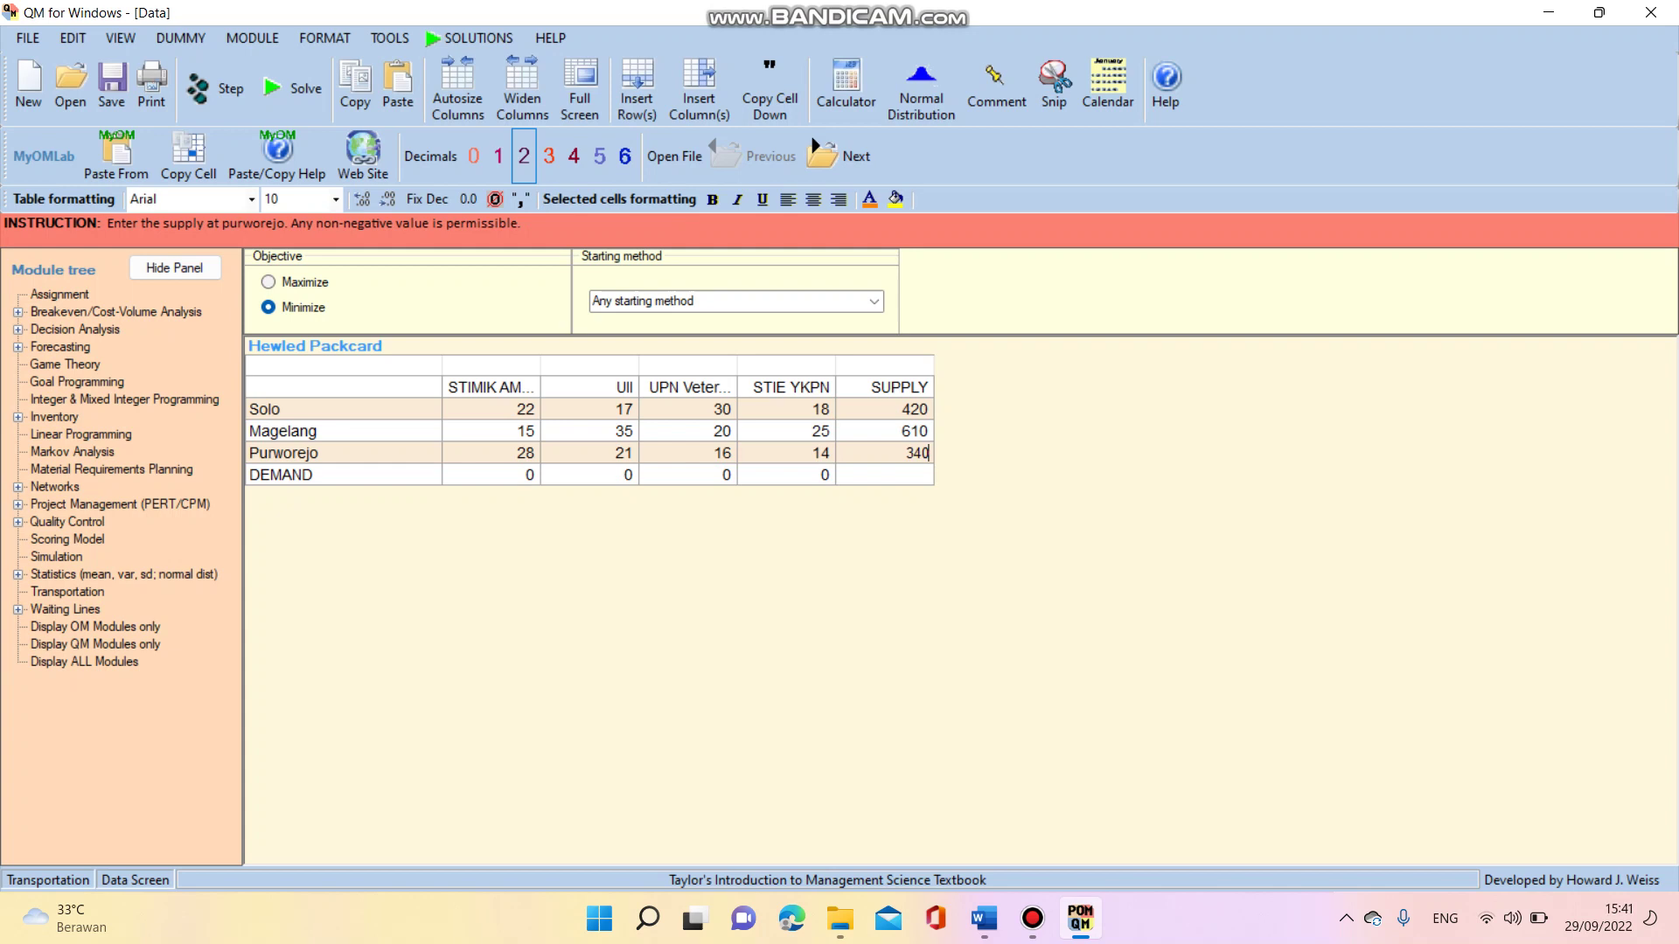
left_click(491, 474)
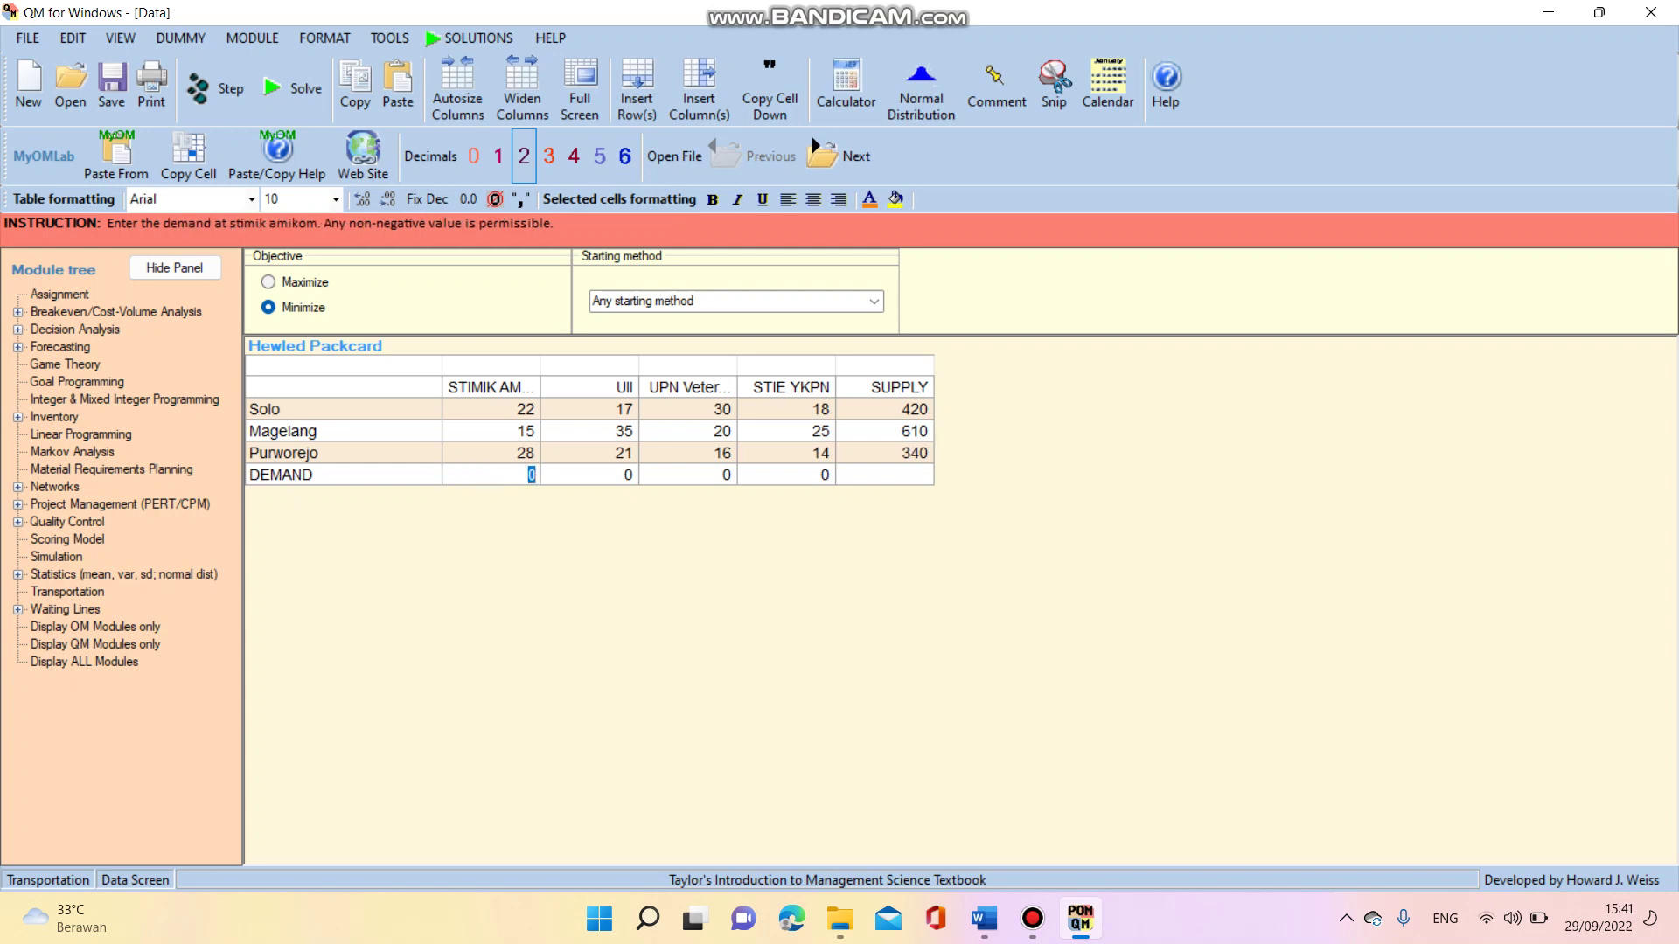
key("ctrl+a")
key("0")
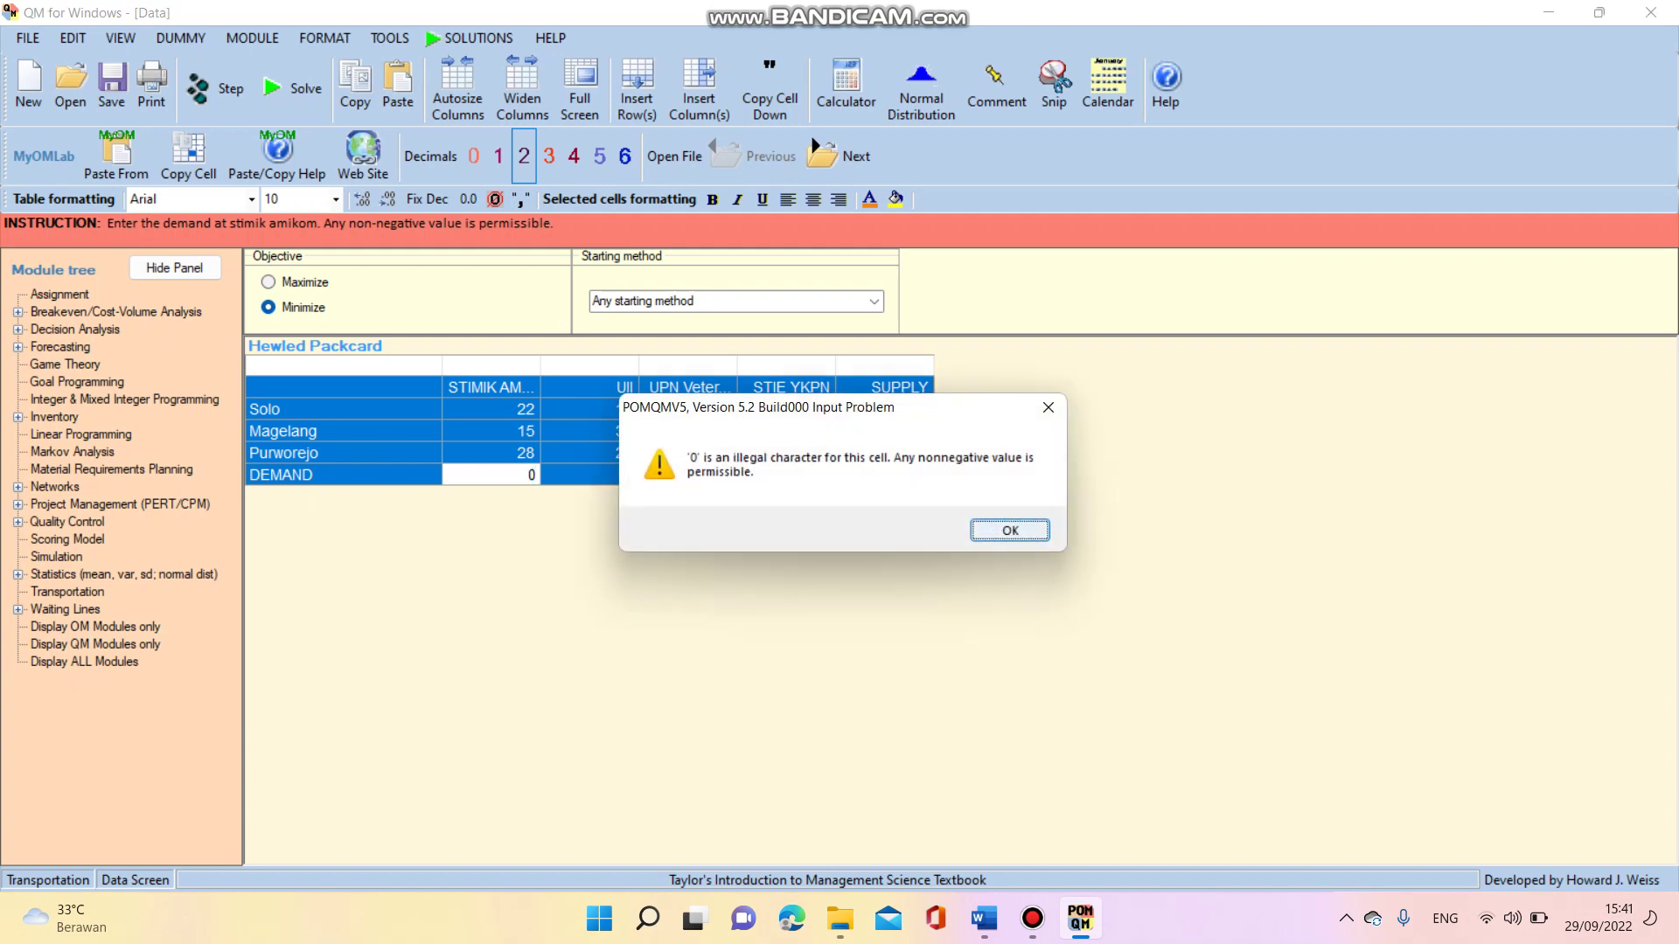
key("Return")
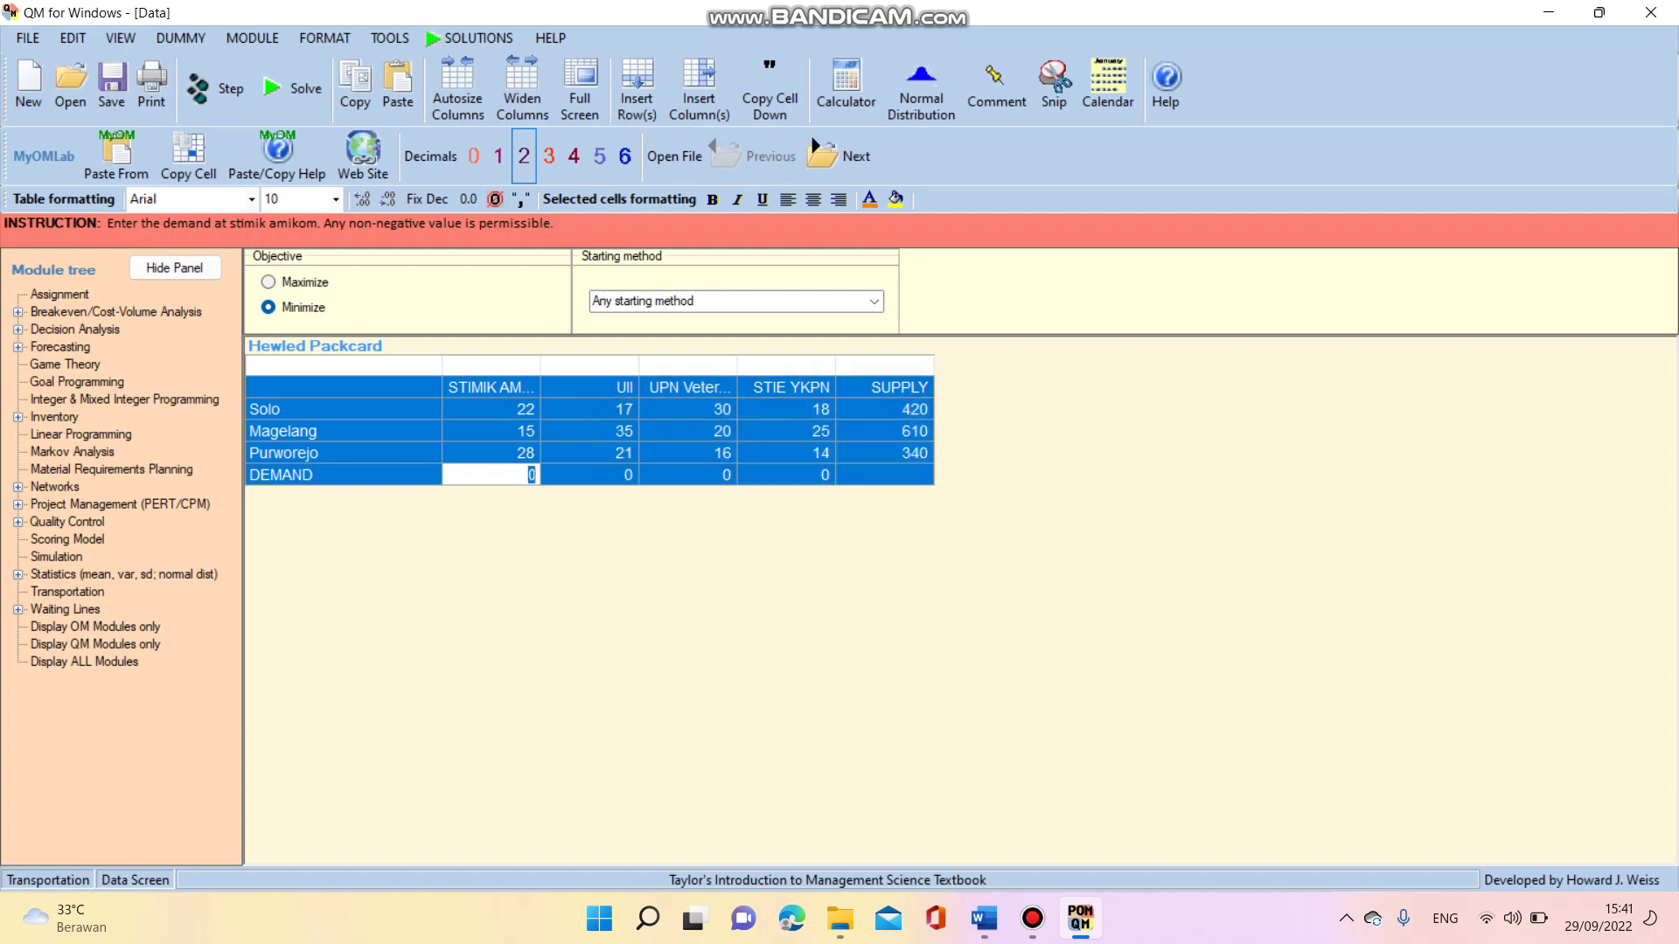
key("Right")
key("Right")
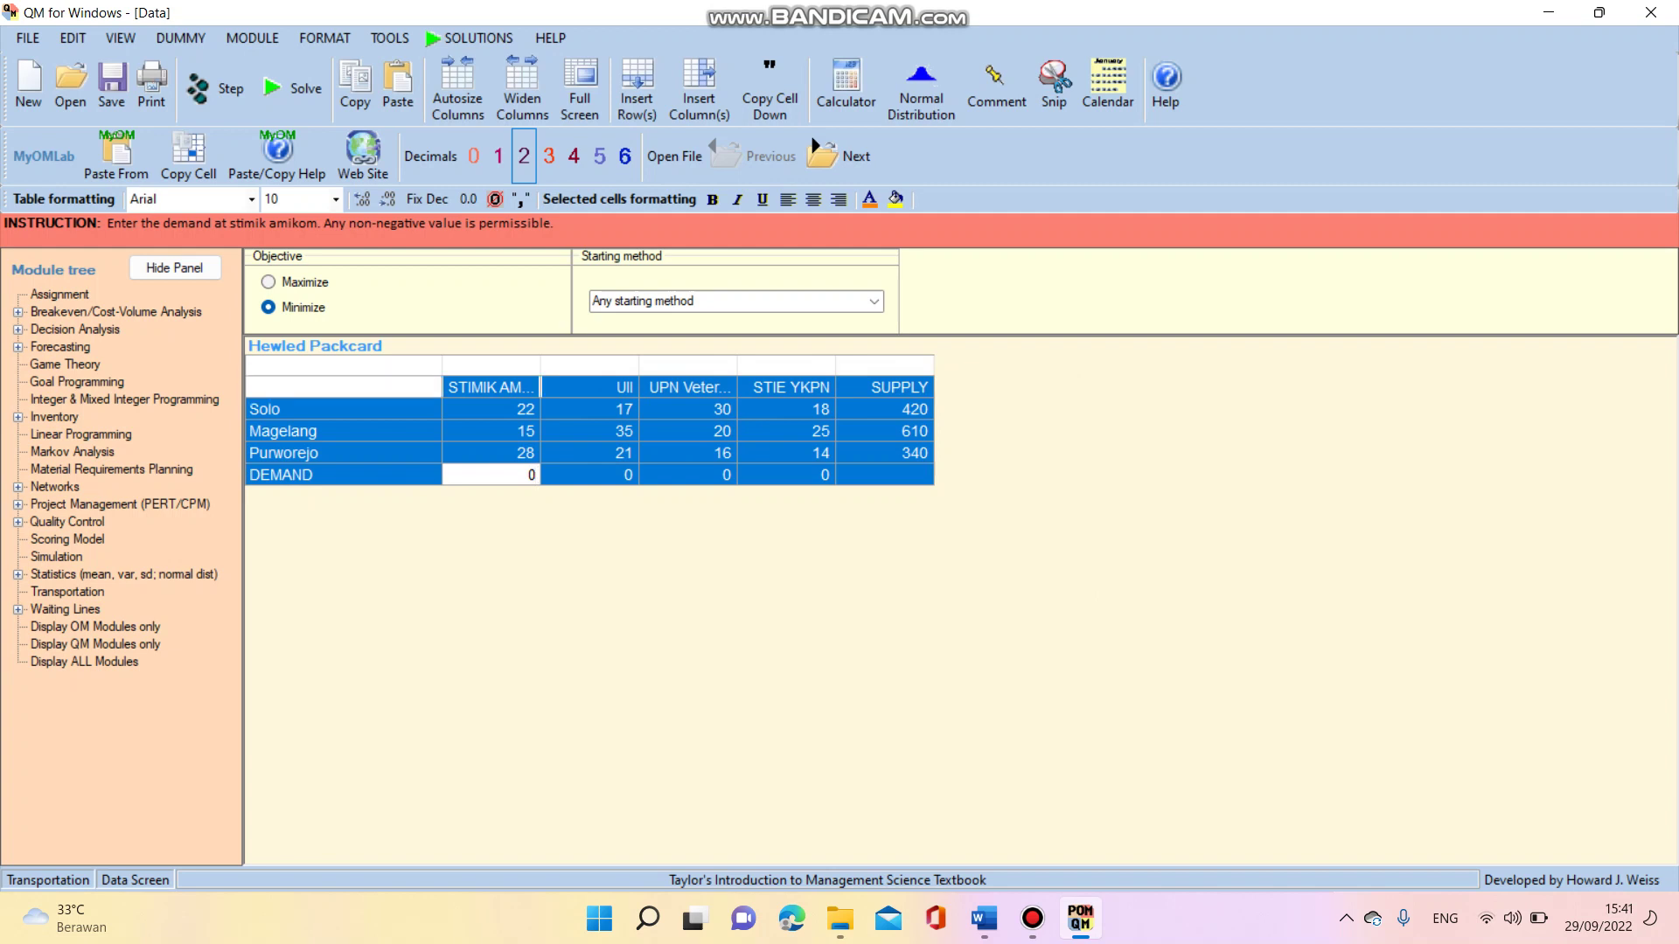
Fill the DEMAND row with 520 for STIMIK AMIKOM, 250 for UII, 400 for UPN Veteran and 380 for STIE YKPN
left_click(490, 475)
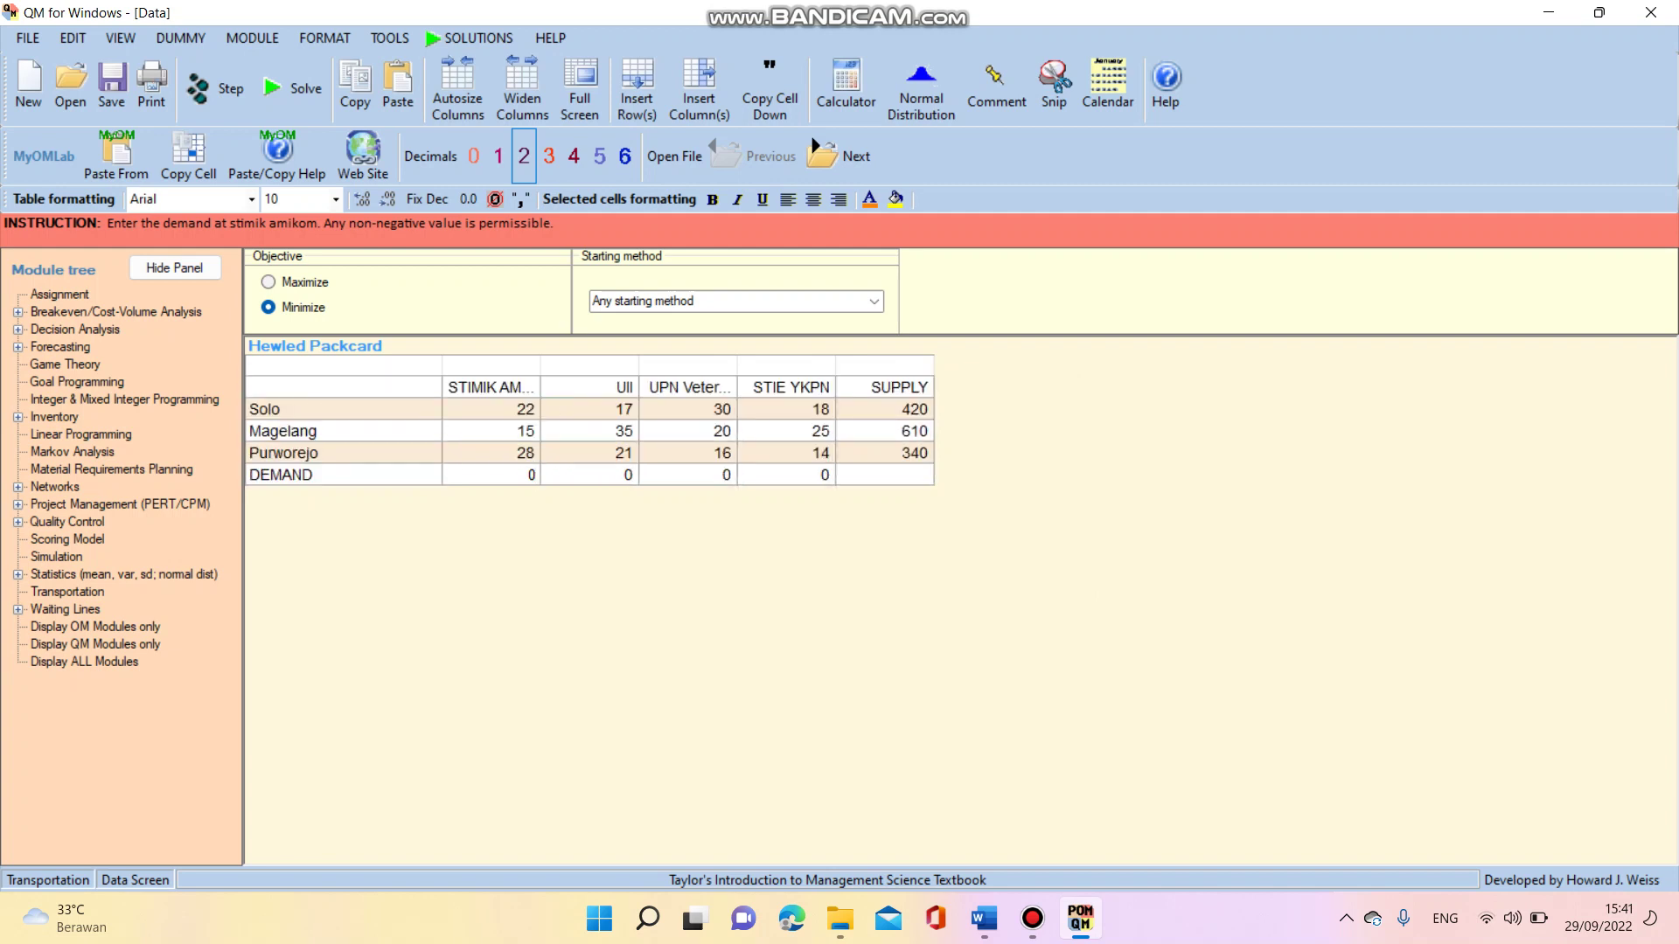
key("BackSpace")
type("520")
key("Return")
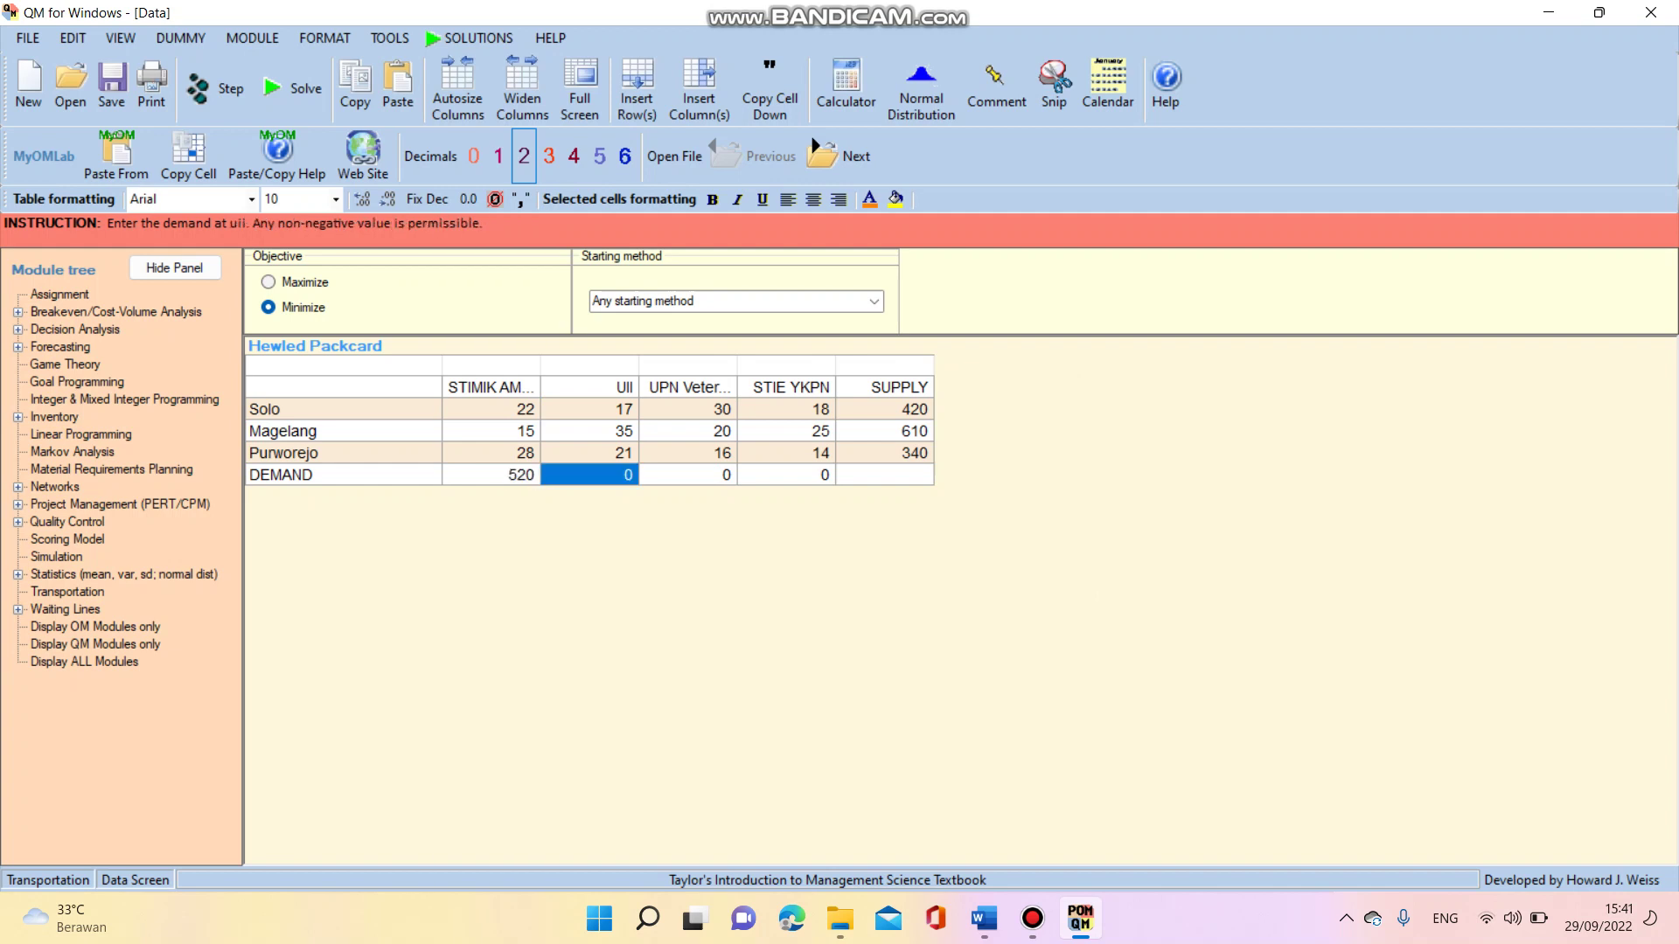
key("BackSpace")
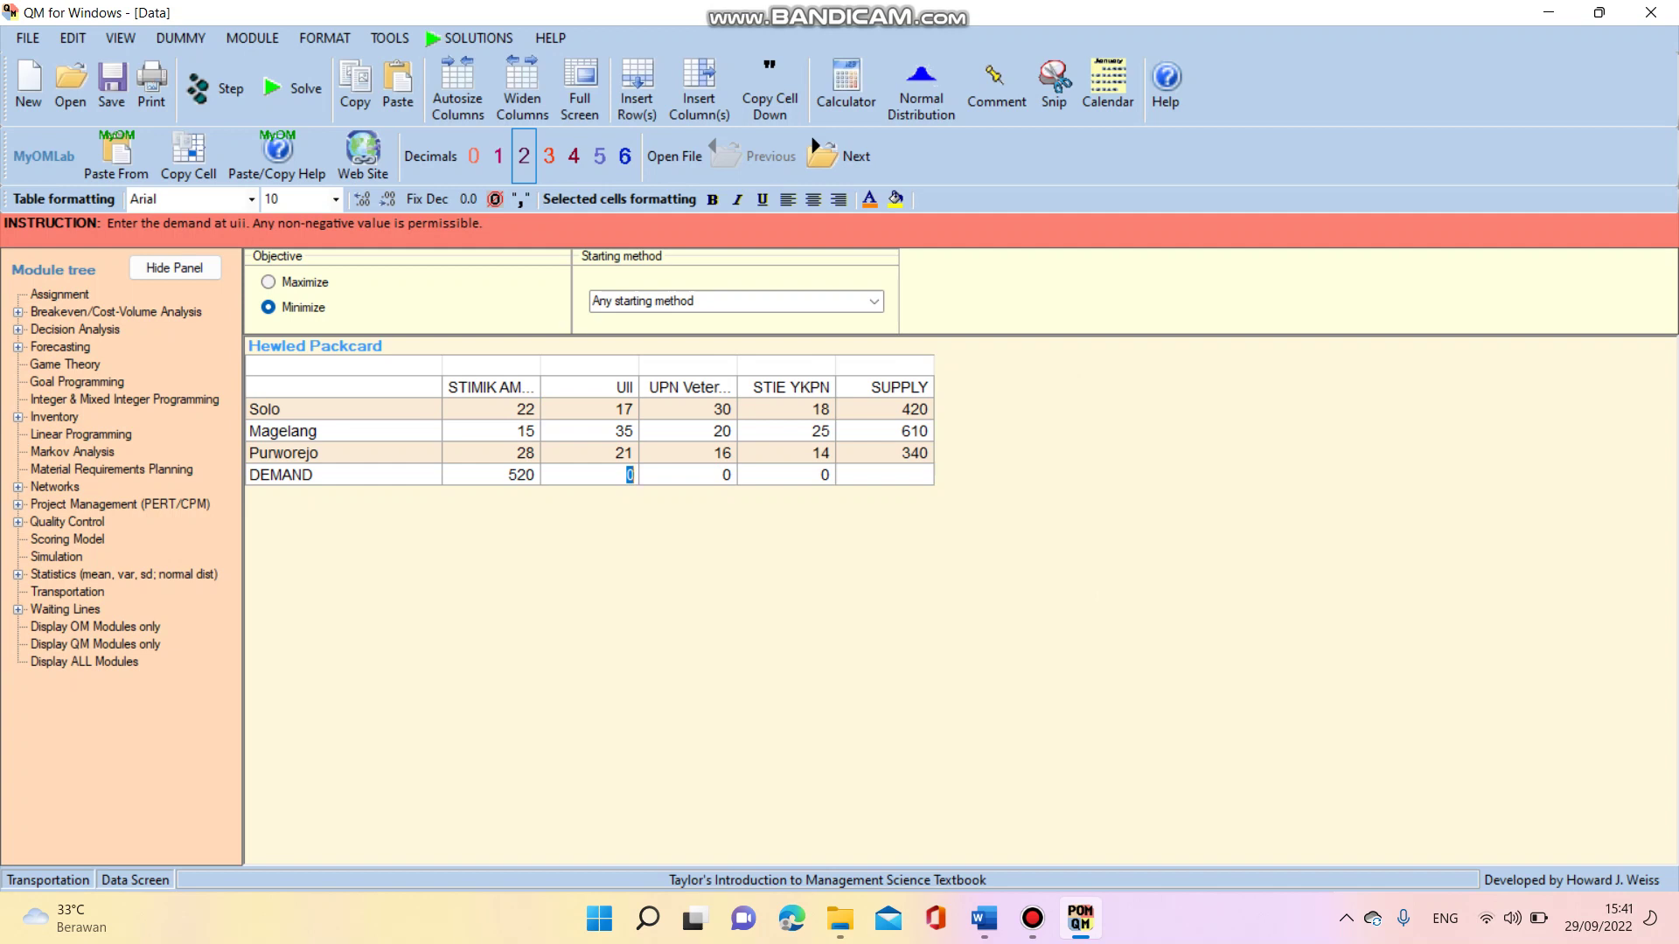
type("250")
left_click(687, 475)
left_click(687, 475)
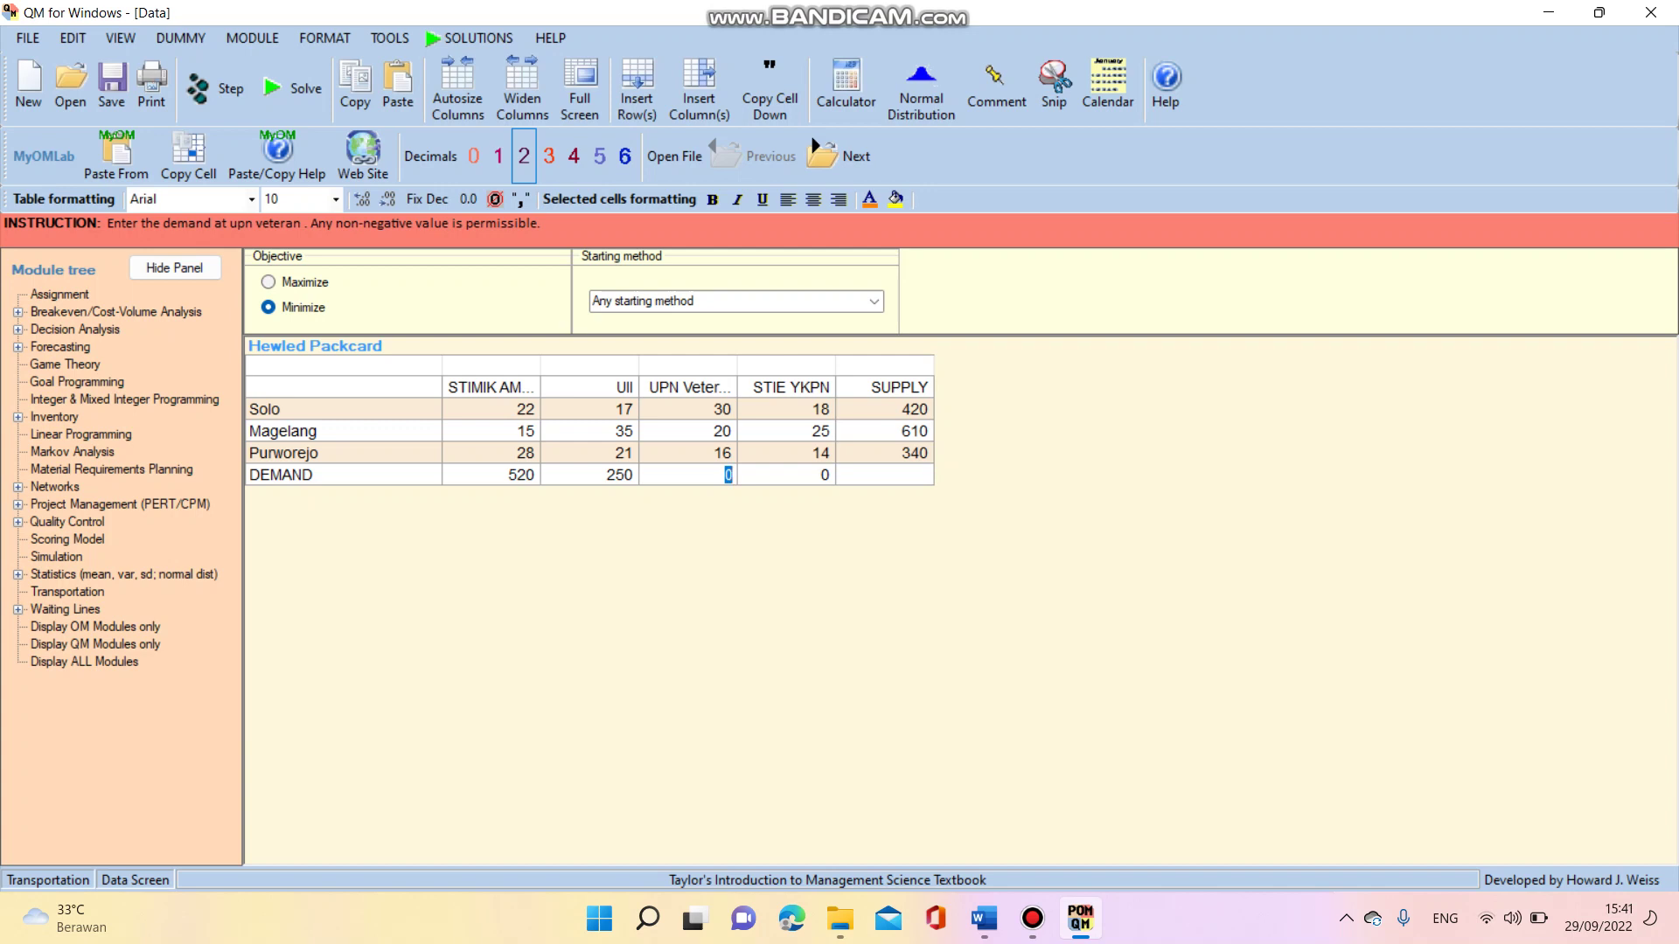
type("400")
left_click(786, 475)
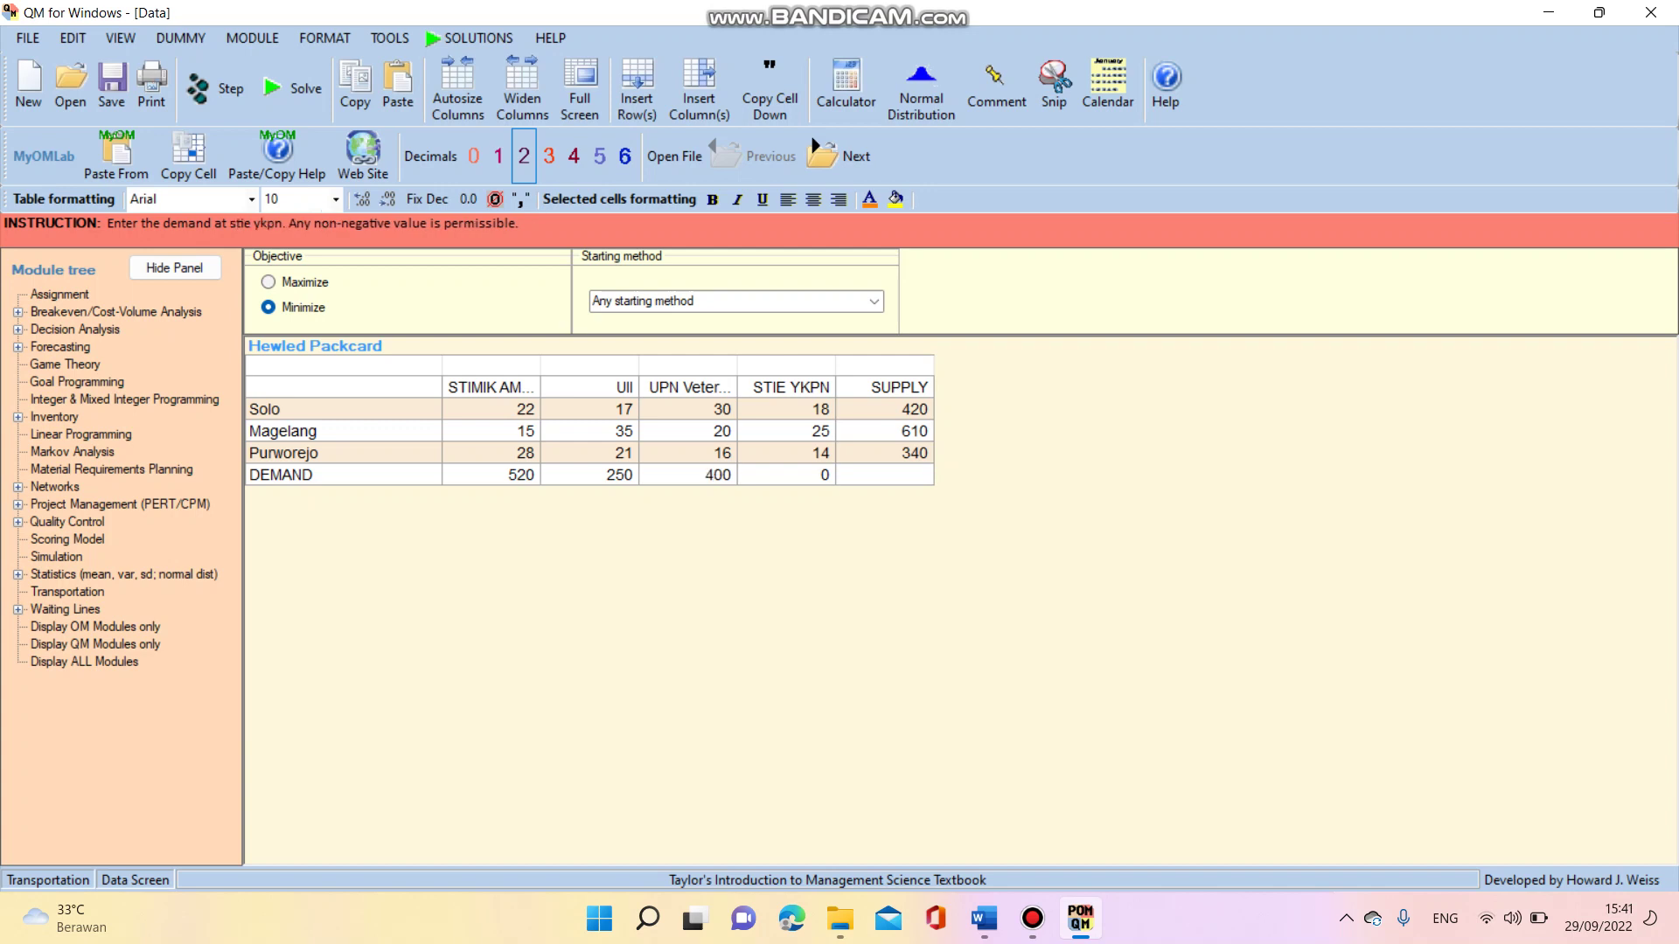
left_click(785, 475)
type("380")
Choose Vogel's Approximation Method as the starting method and solve the transportation problem
left_click(874, 301)
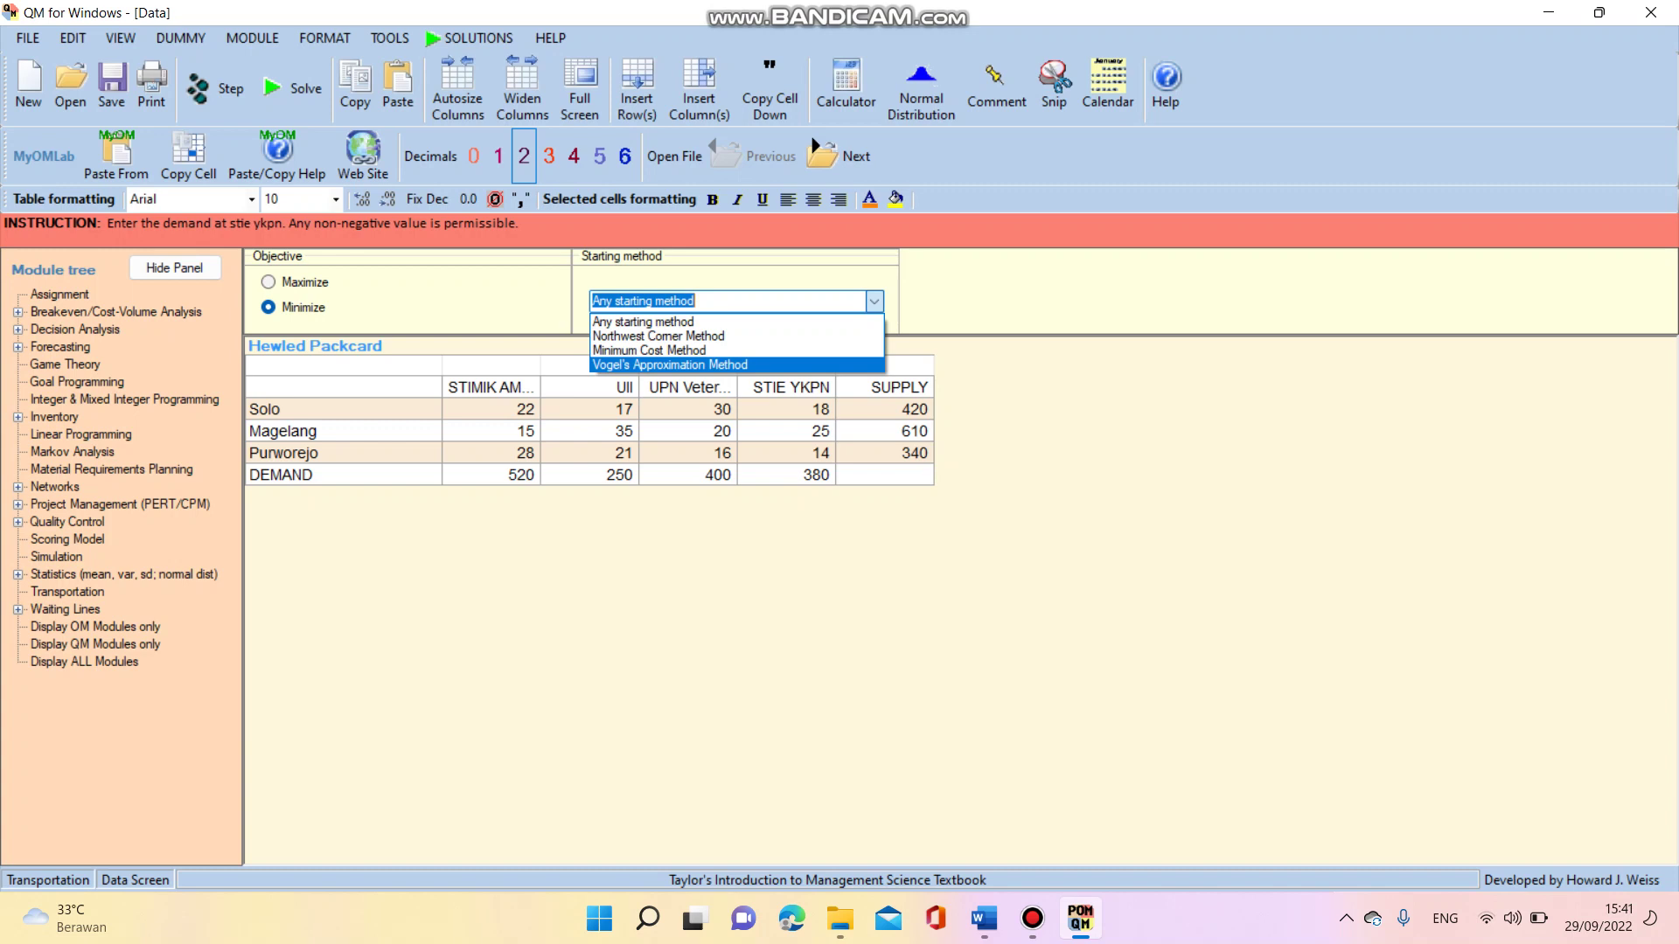
key("Return")
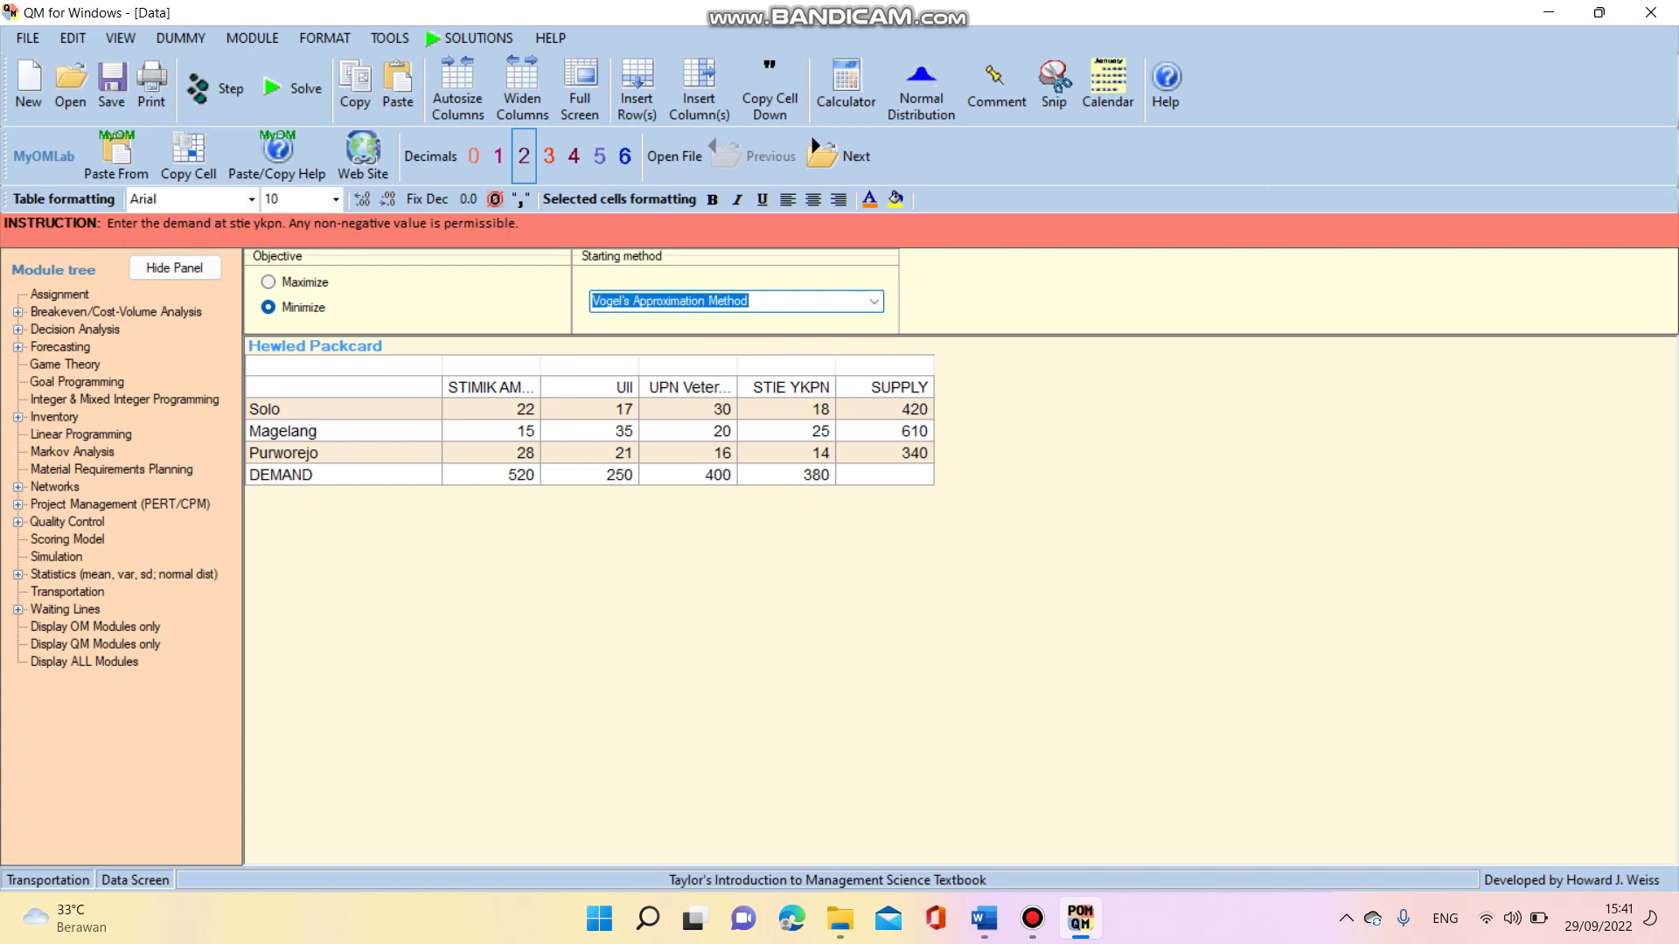
left_click(288, 87)
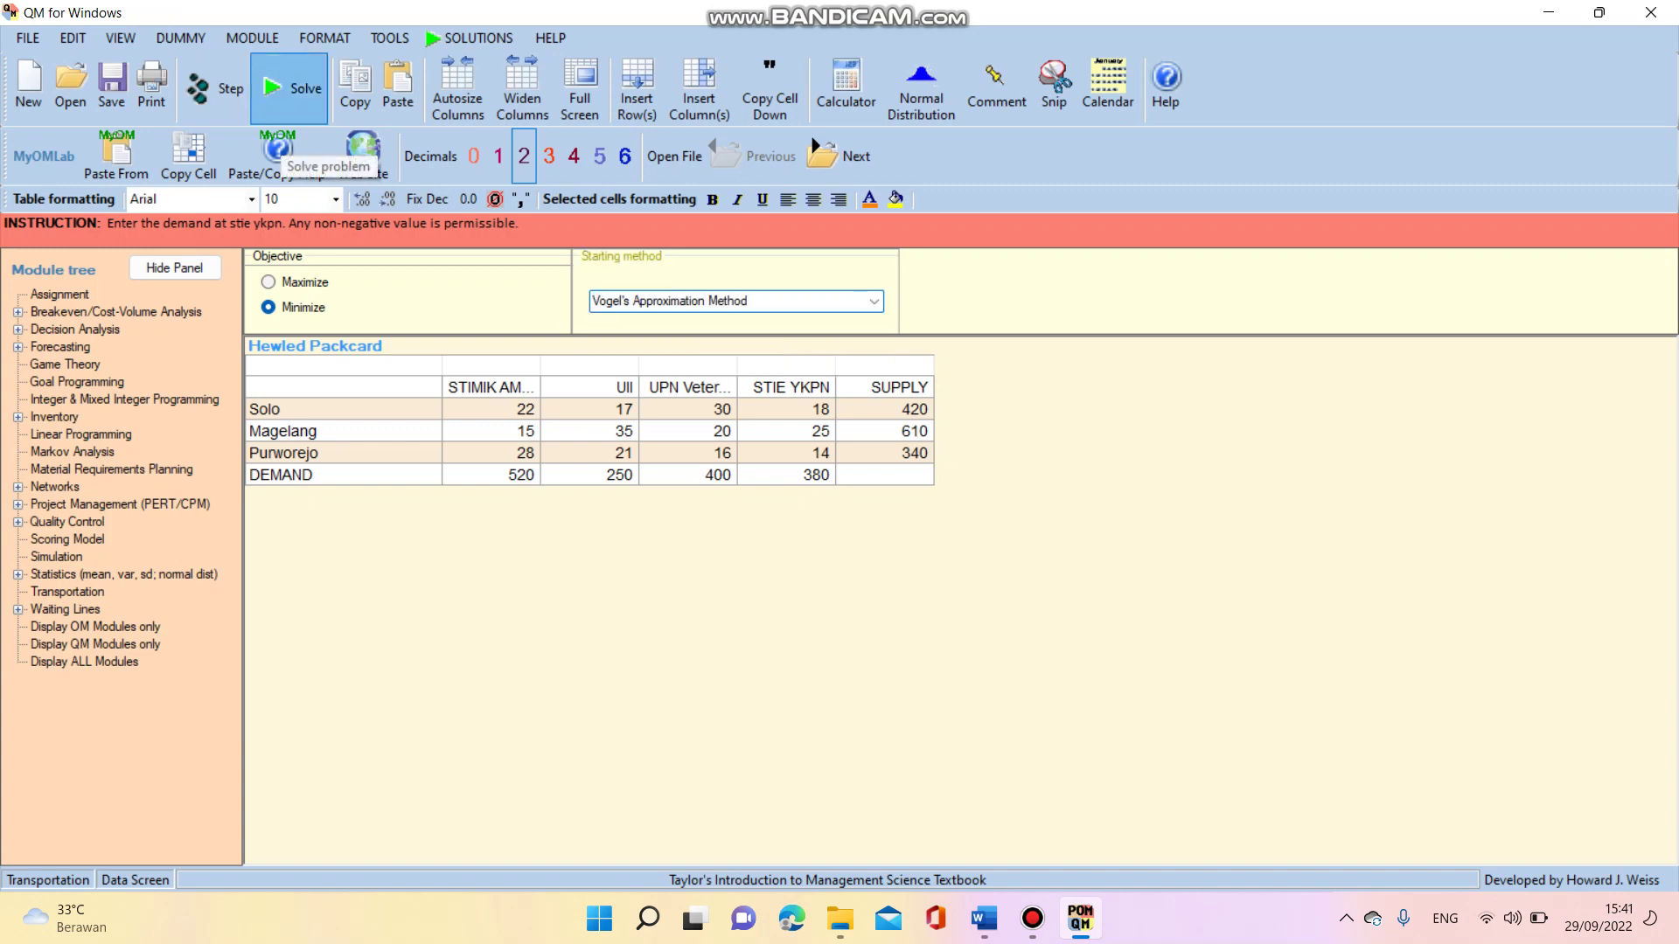
Examine the additional solution windows: Marginal Costs, Final Solution Table, Iterations, Shipments with costs and Shipping list
left_click(480, 37)
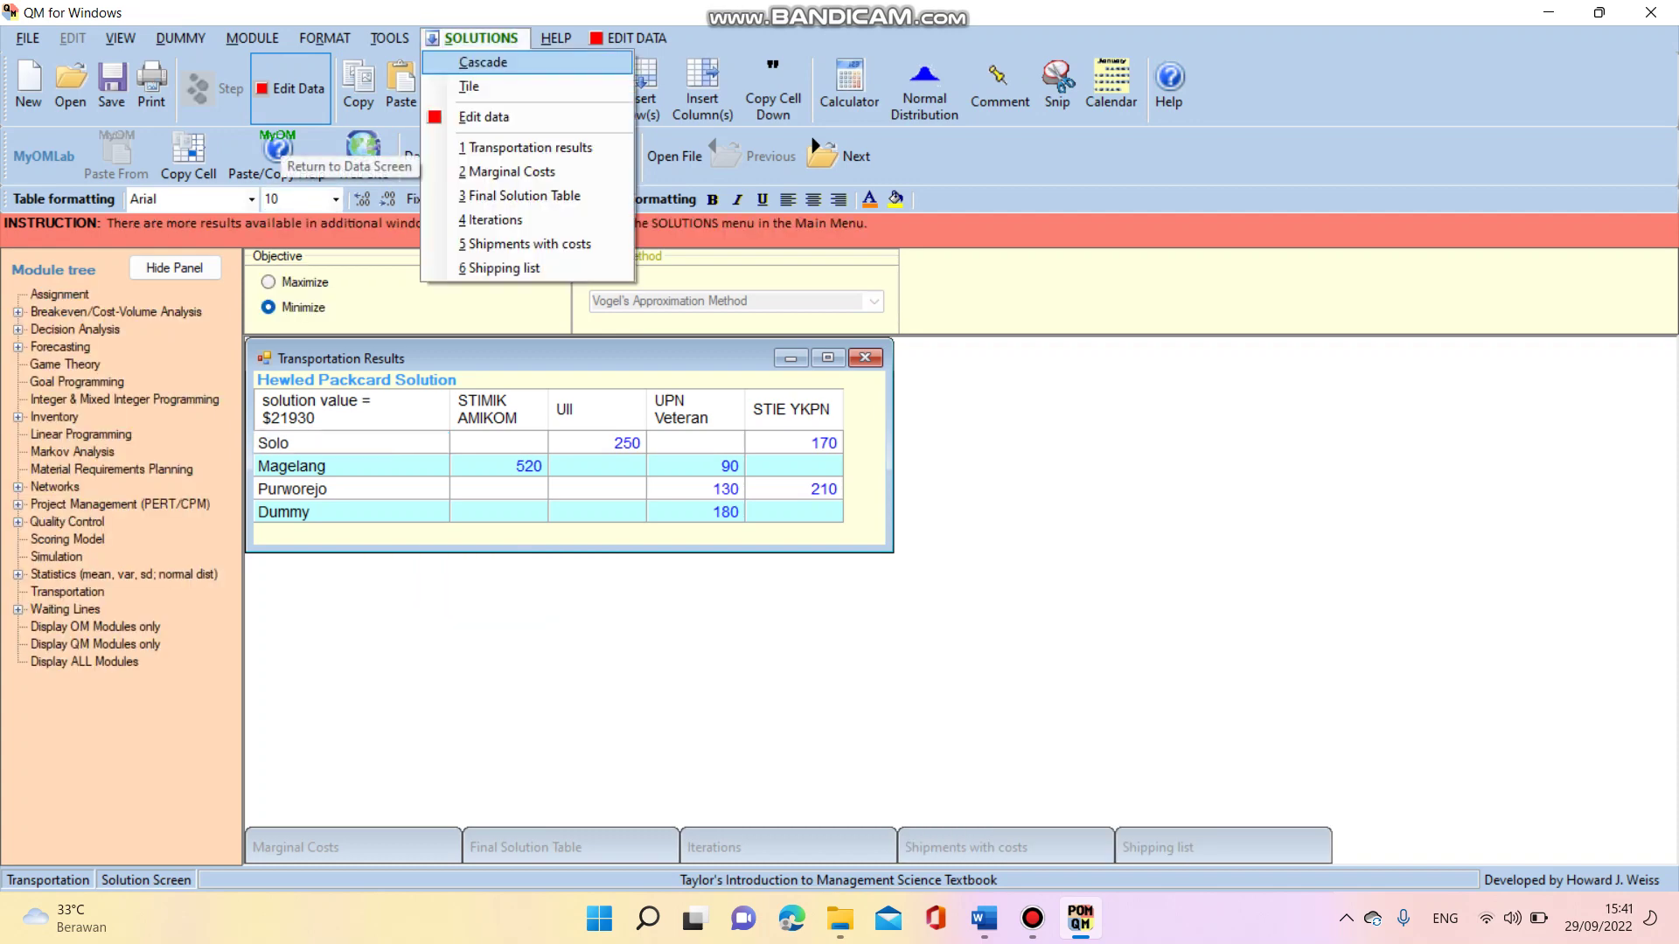
key("Escape")
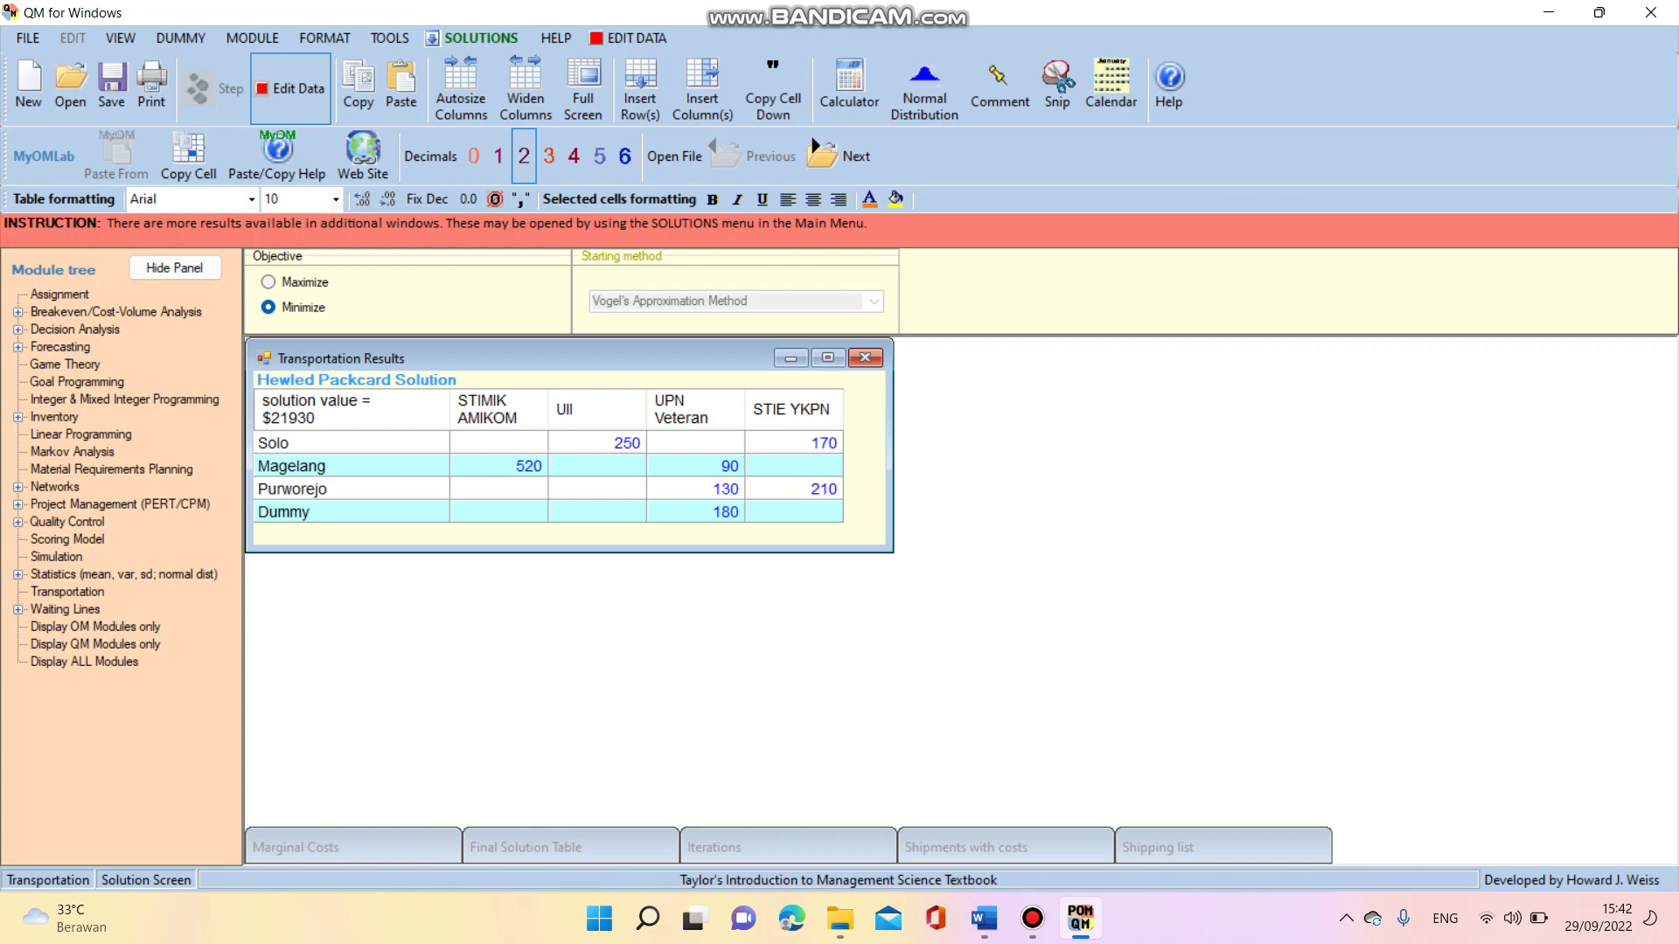
left_click(352, 845)
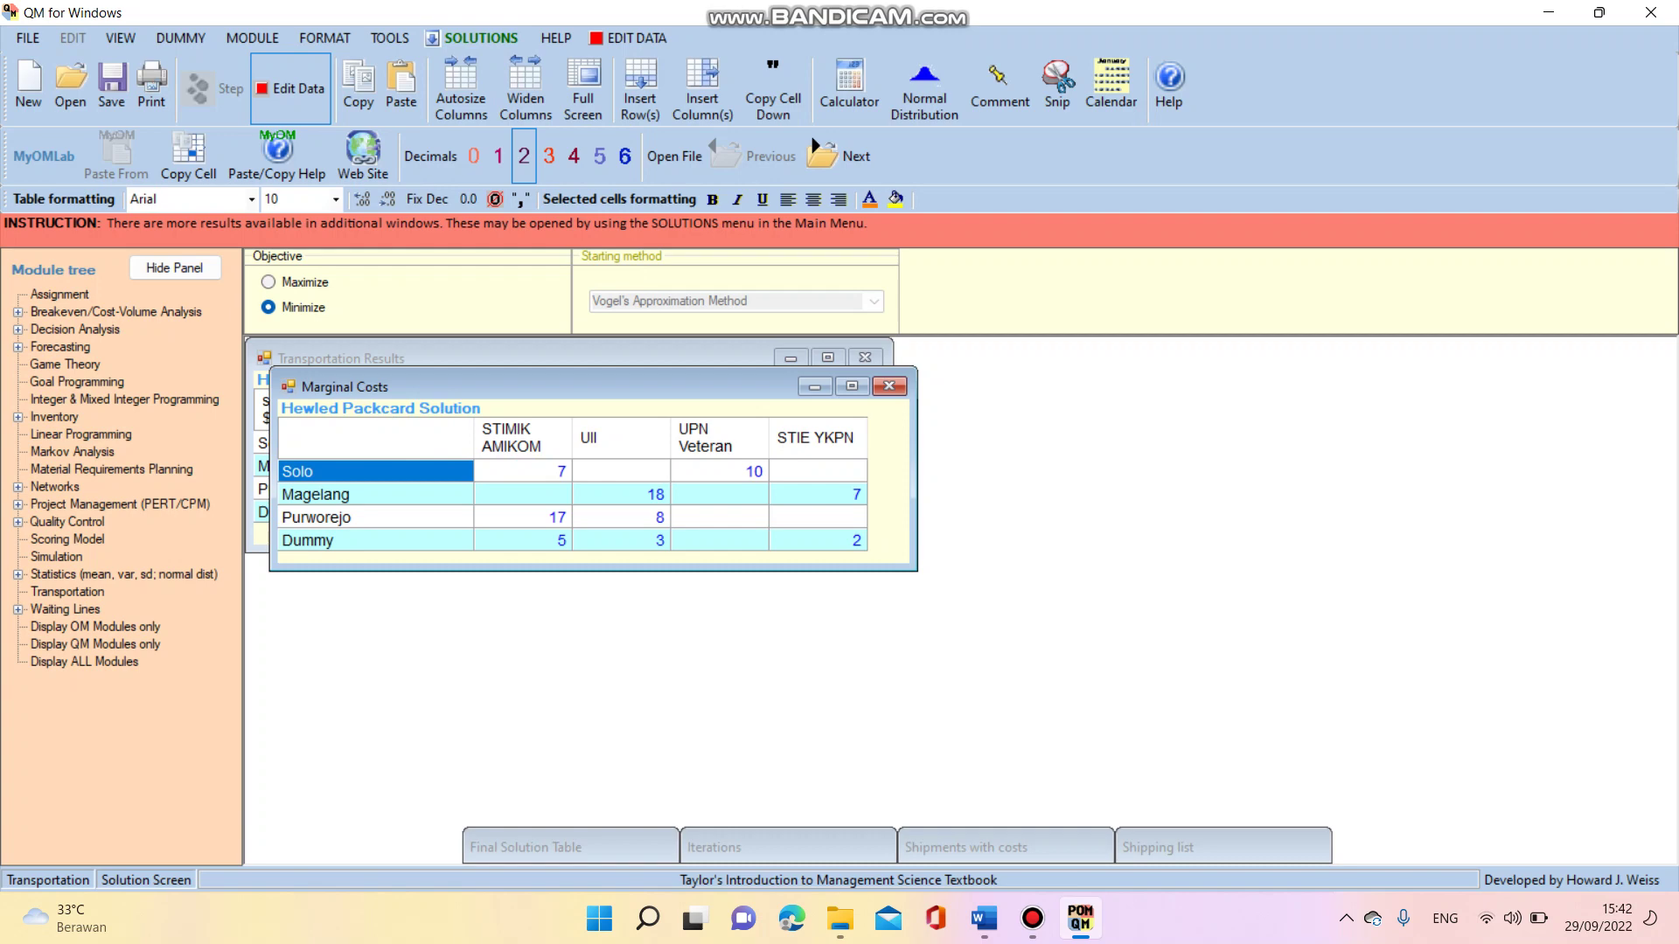
left_click(569, 846)
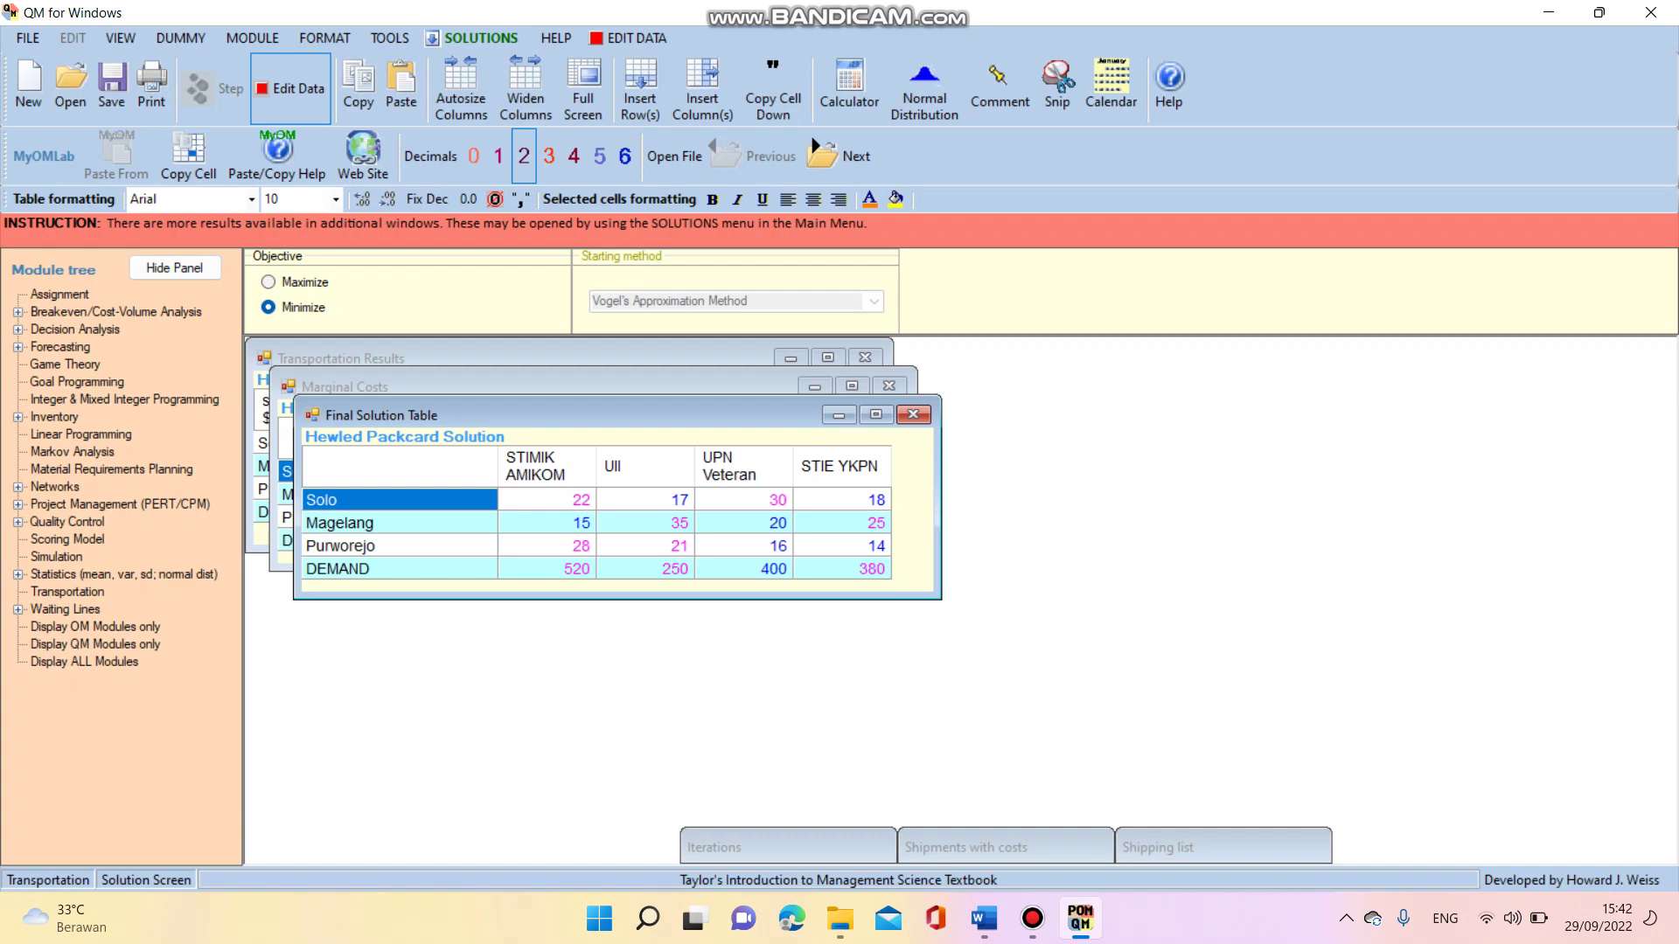
left_click(787, 845)
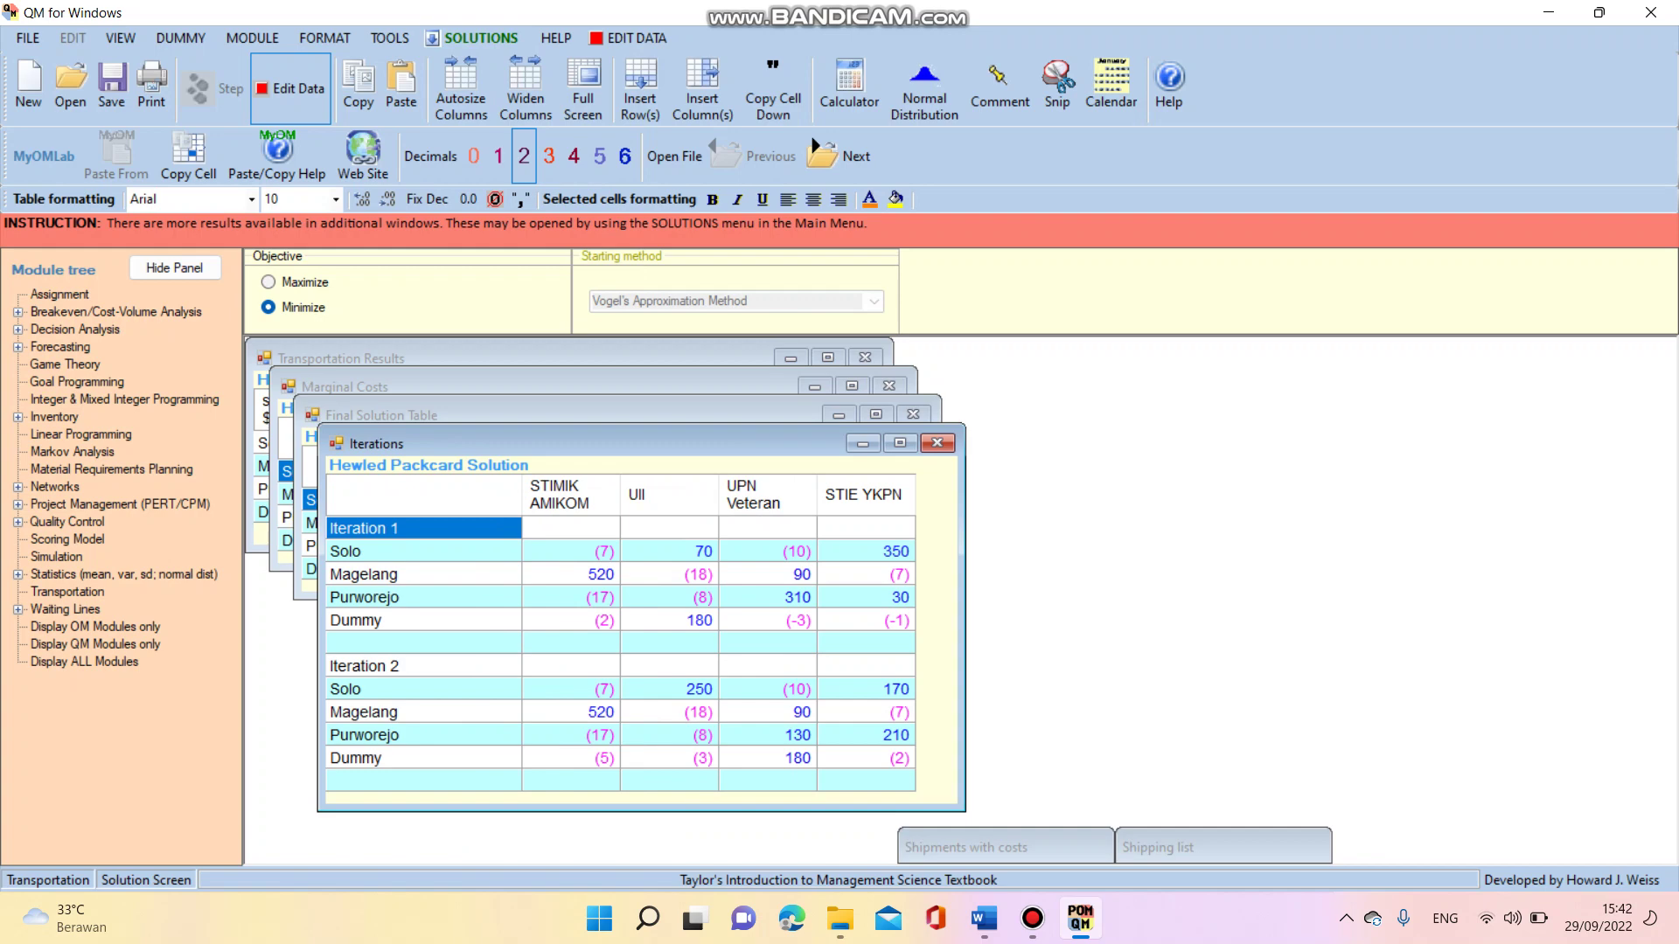
left_click(966, 846)
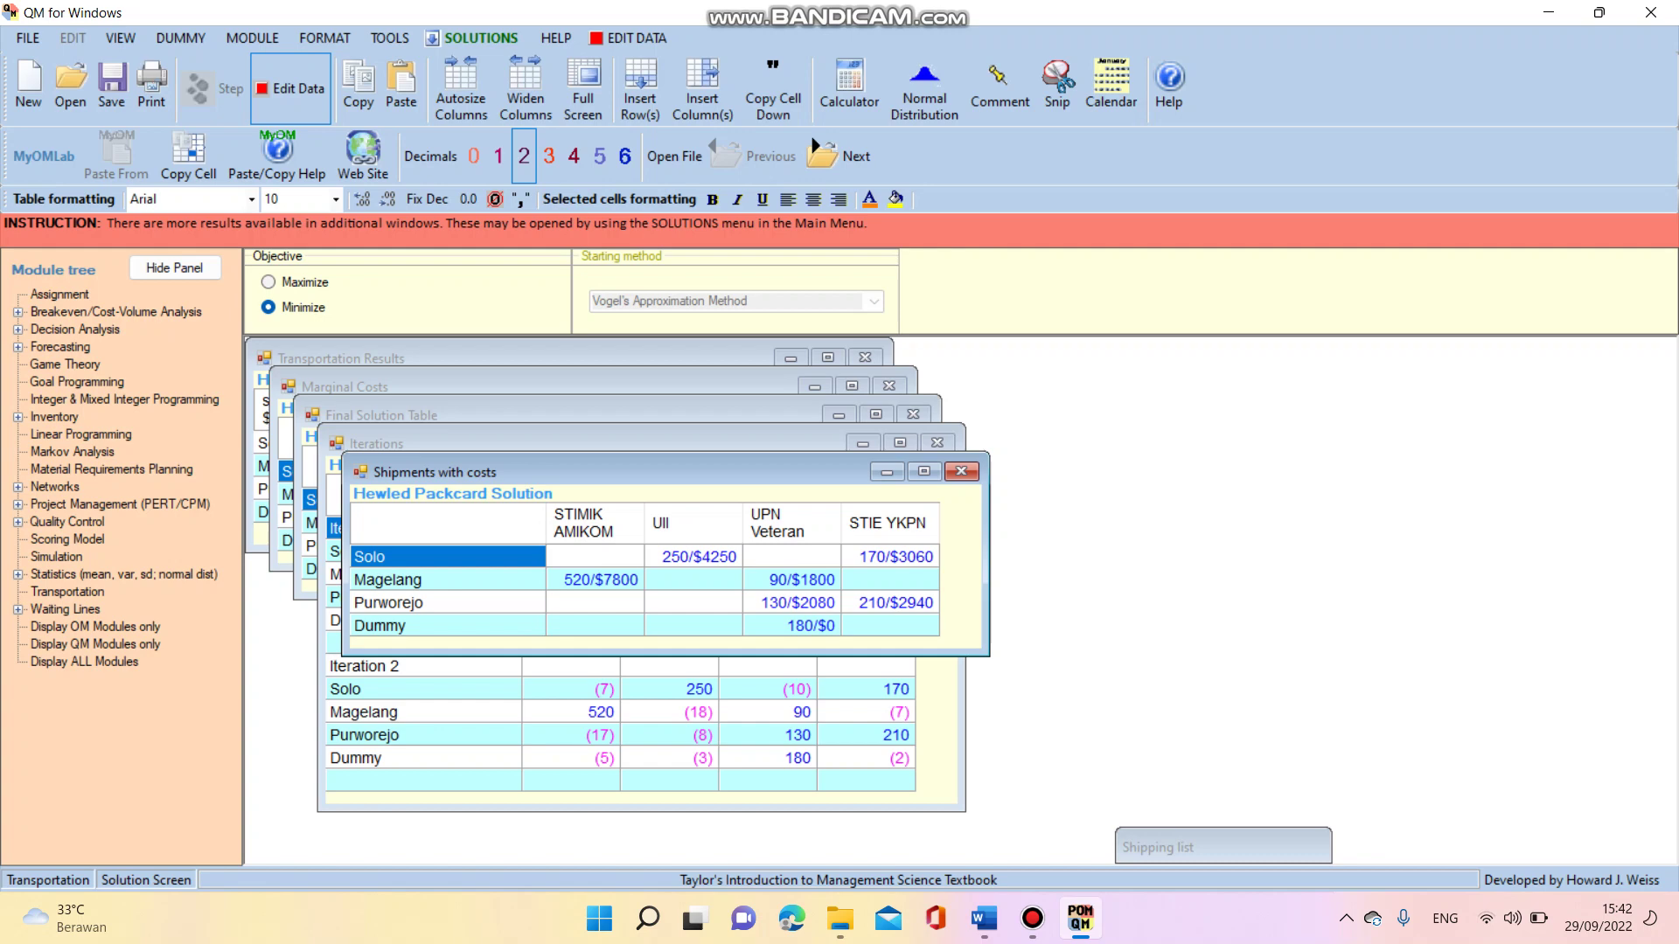
left_click(1223, 847)
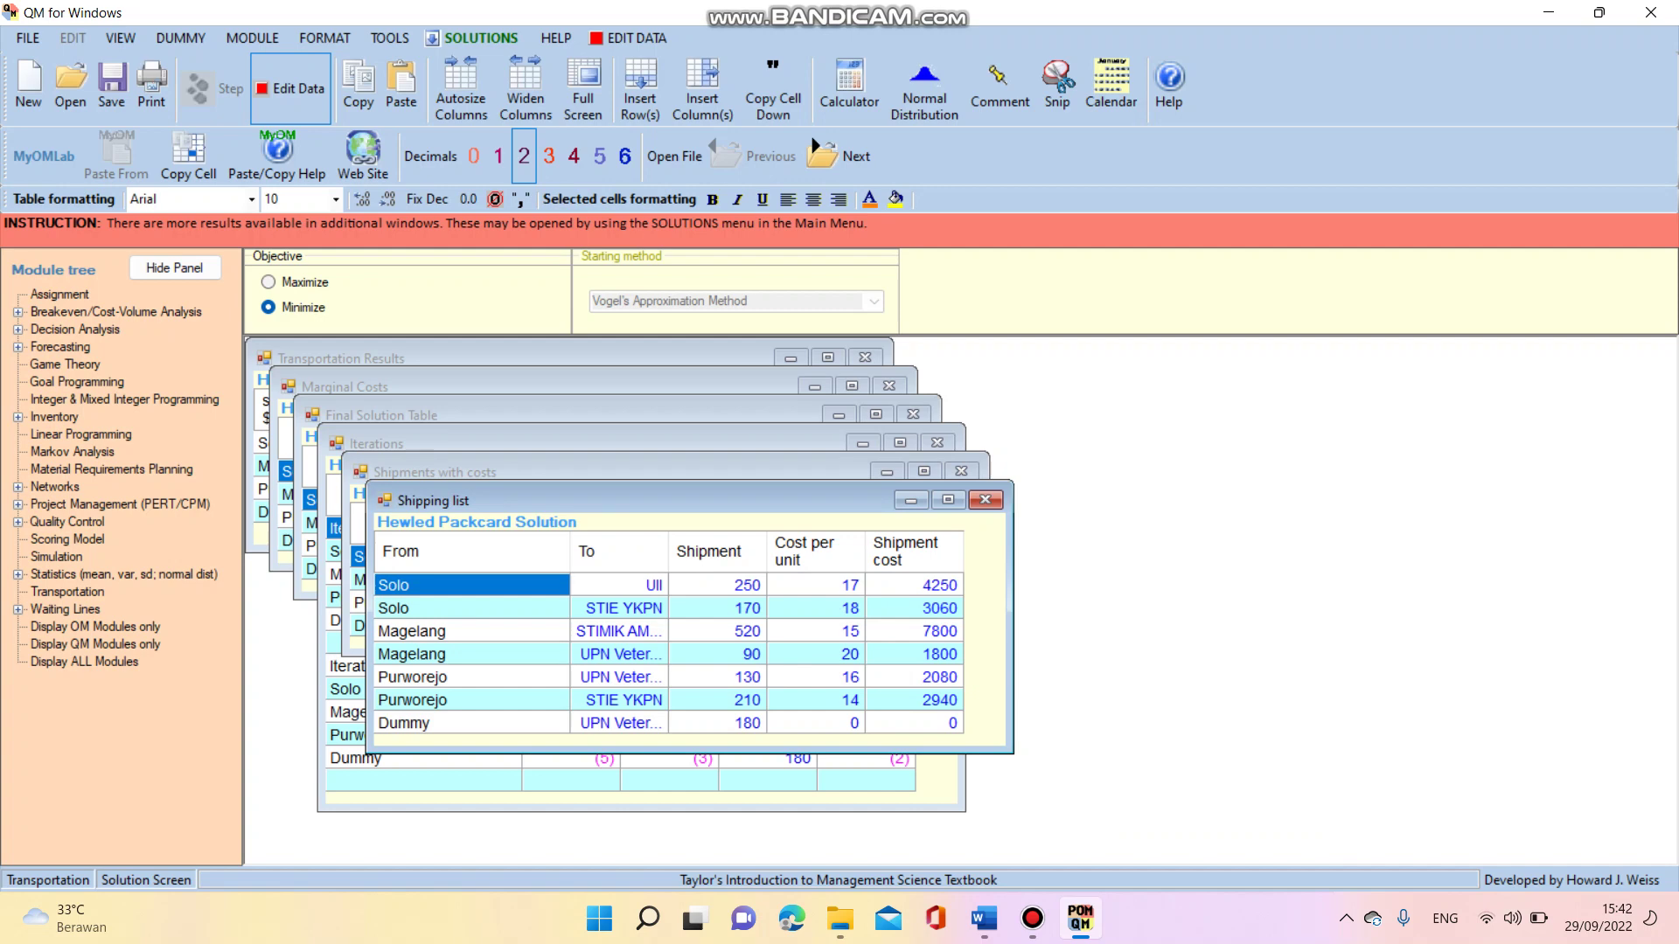
mouse_move(1033, 919)
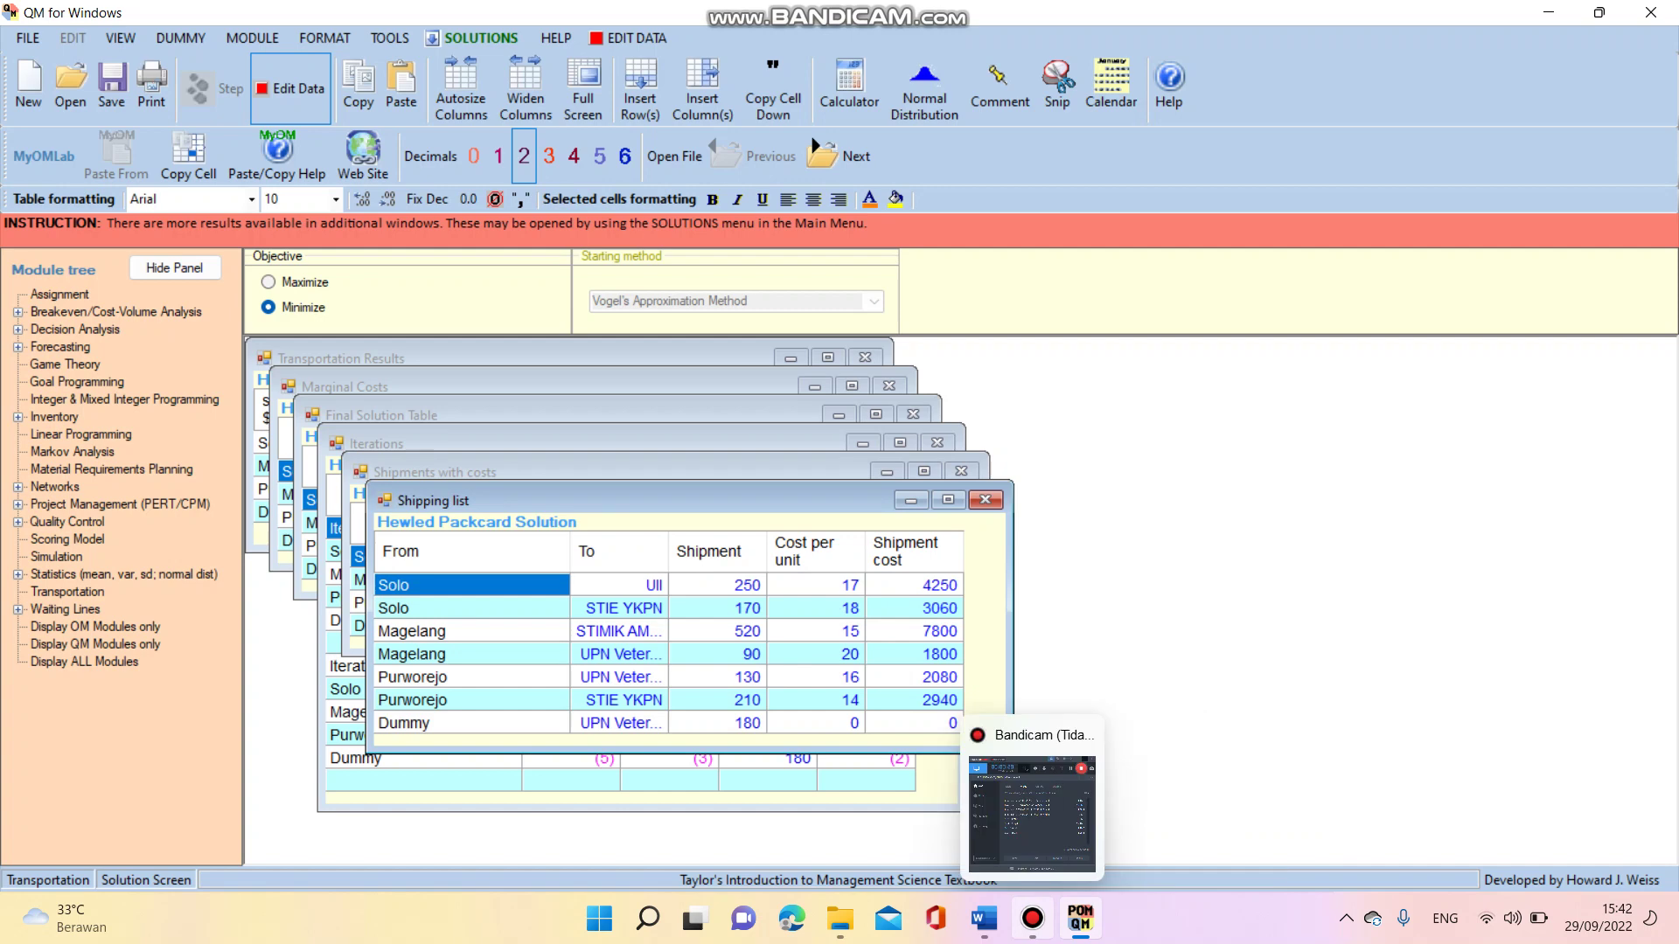
mouse_move(1032, 814)
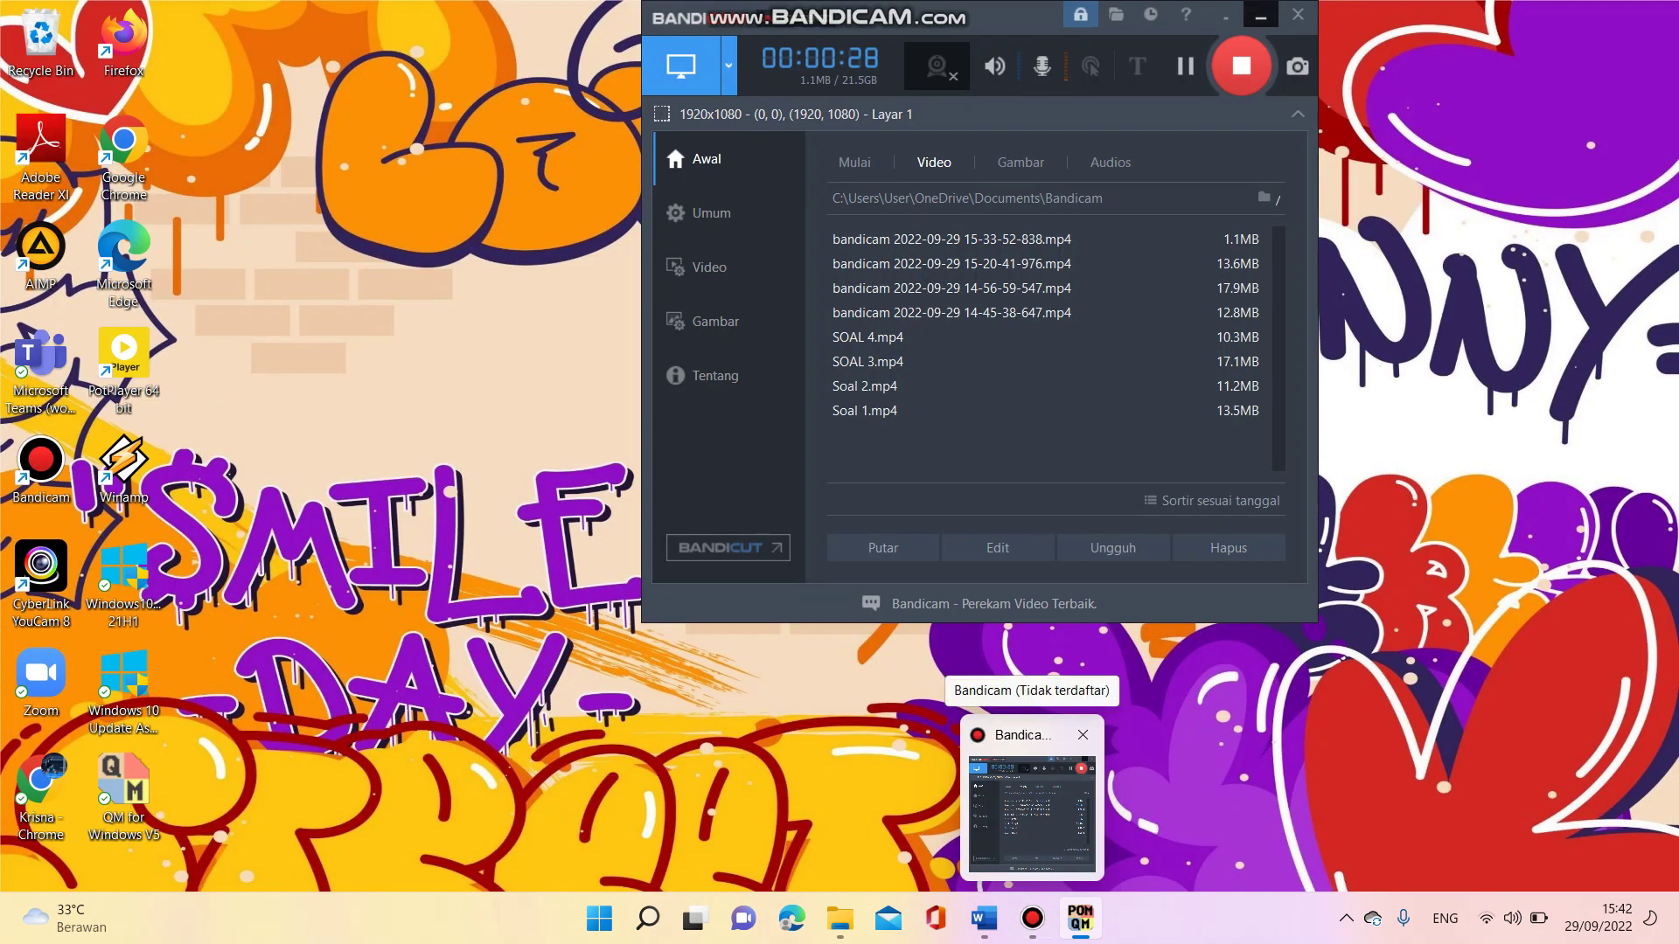
left_click(1032, 813)
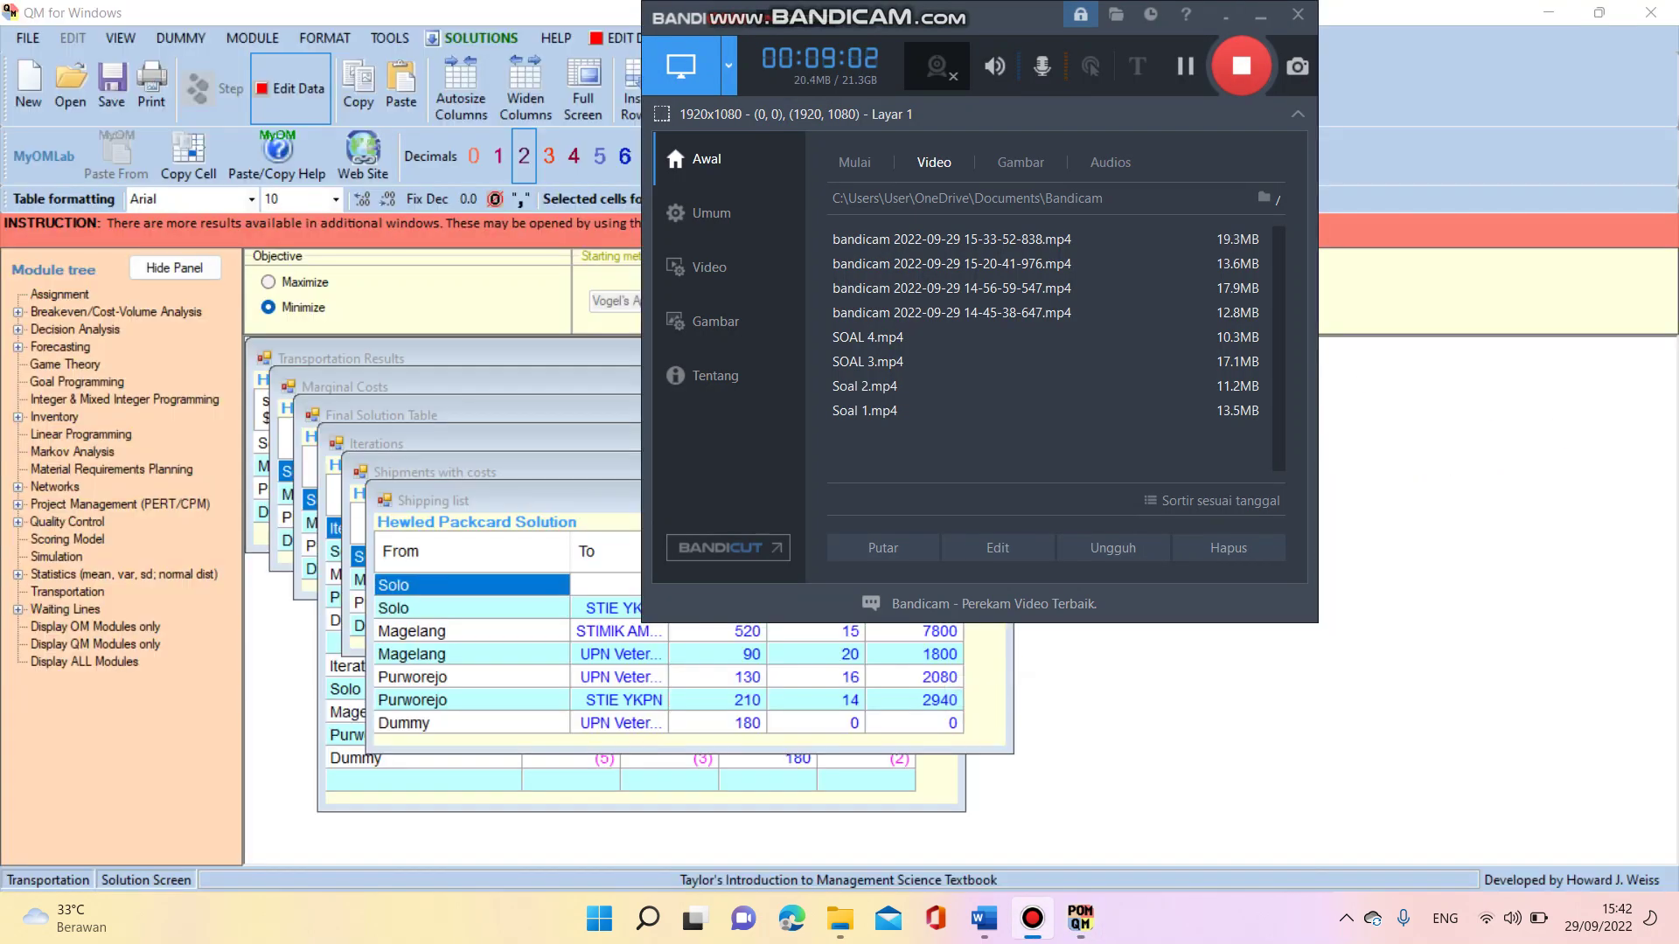